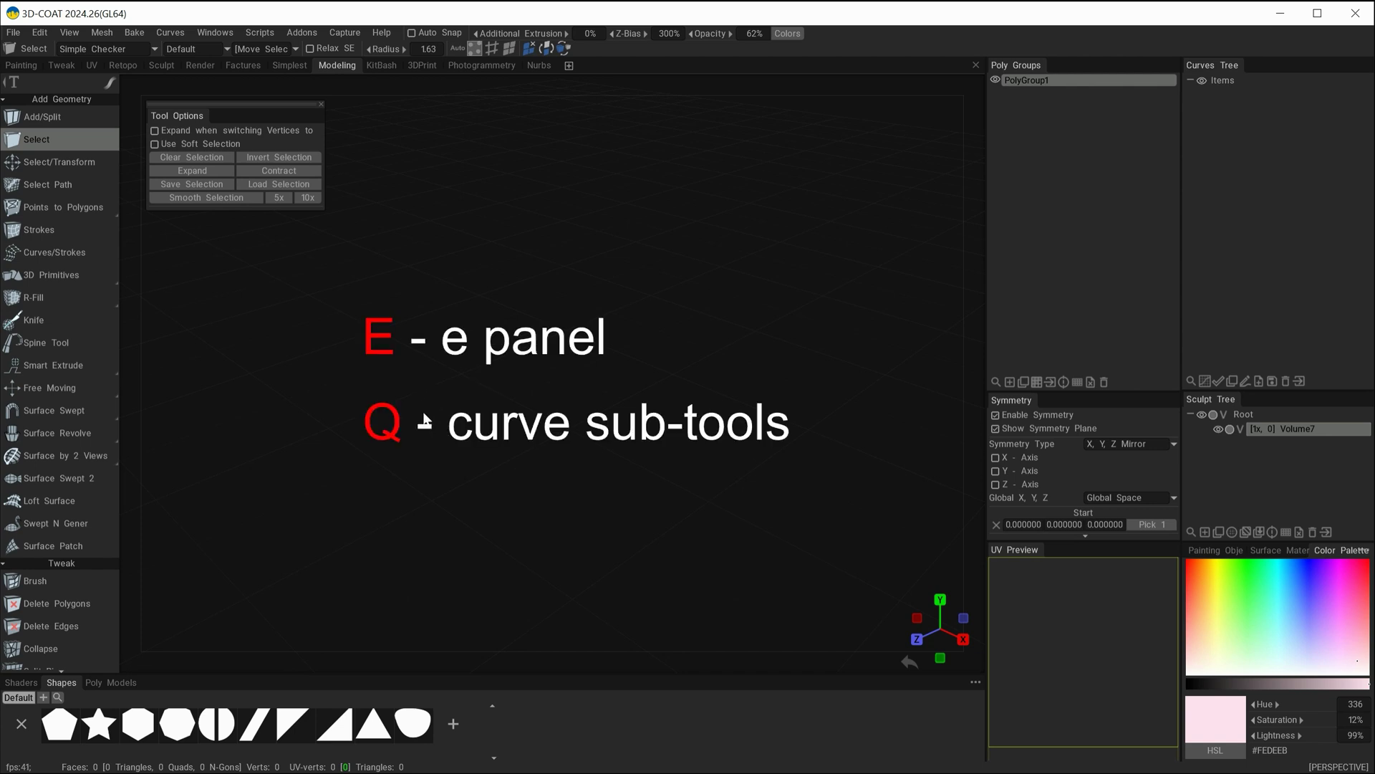
Bring up the stroke mode panel and activate the curves editor.
key(e)
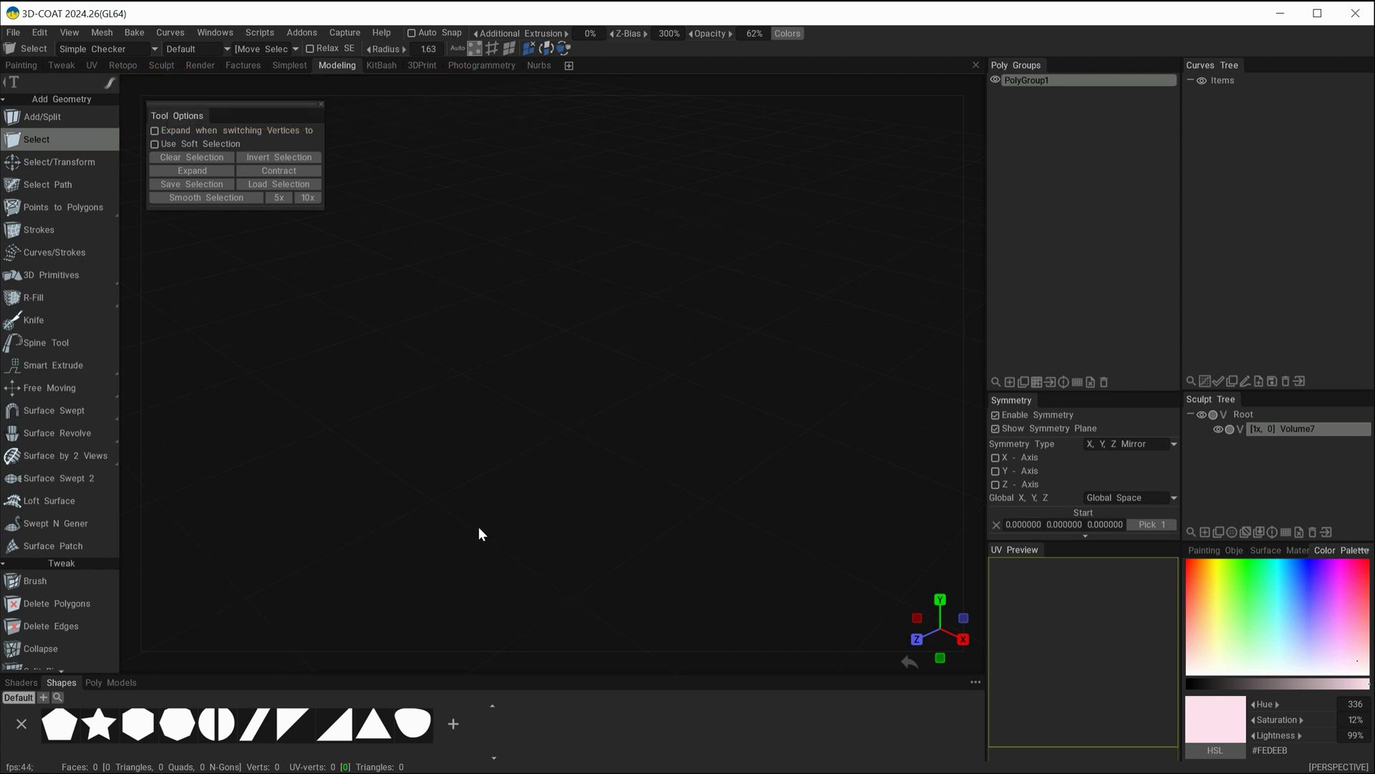
key(e)
key(e)
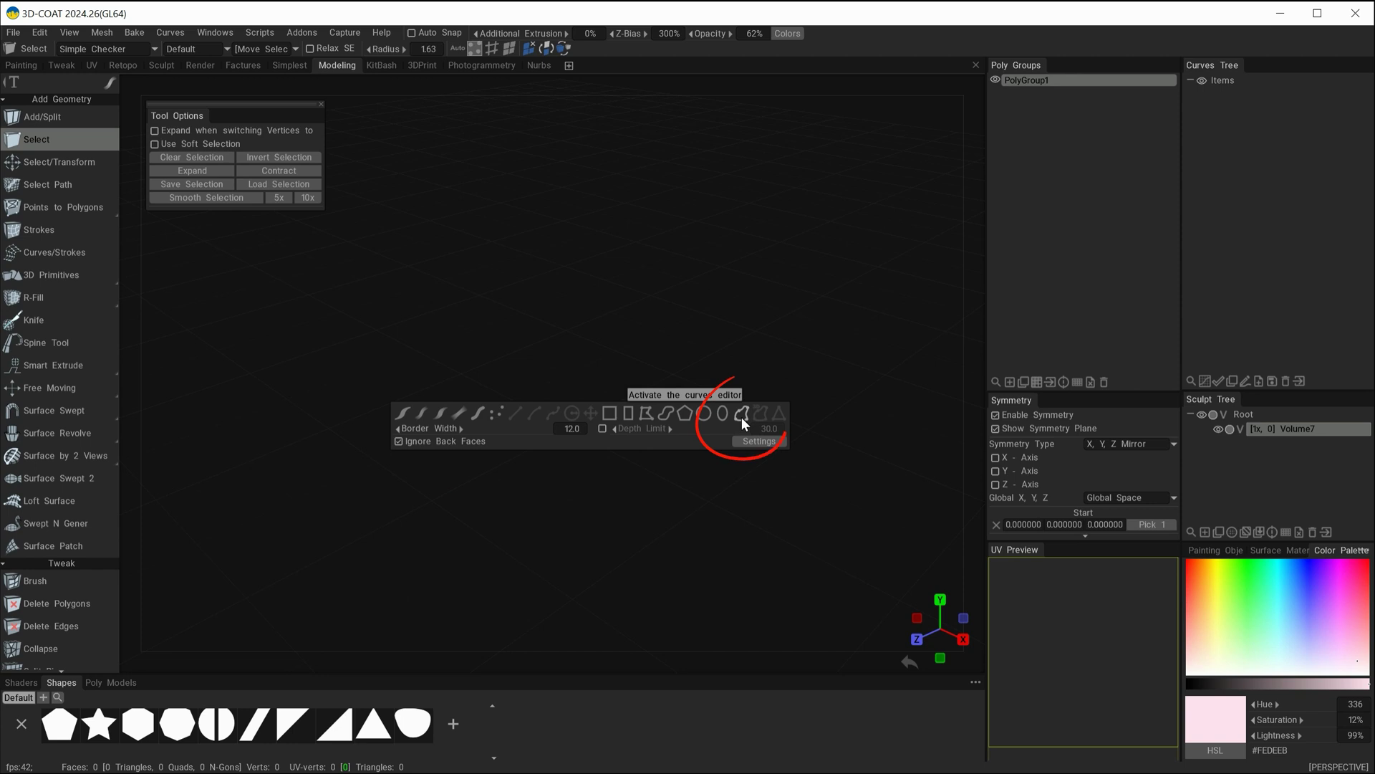
key(e)
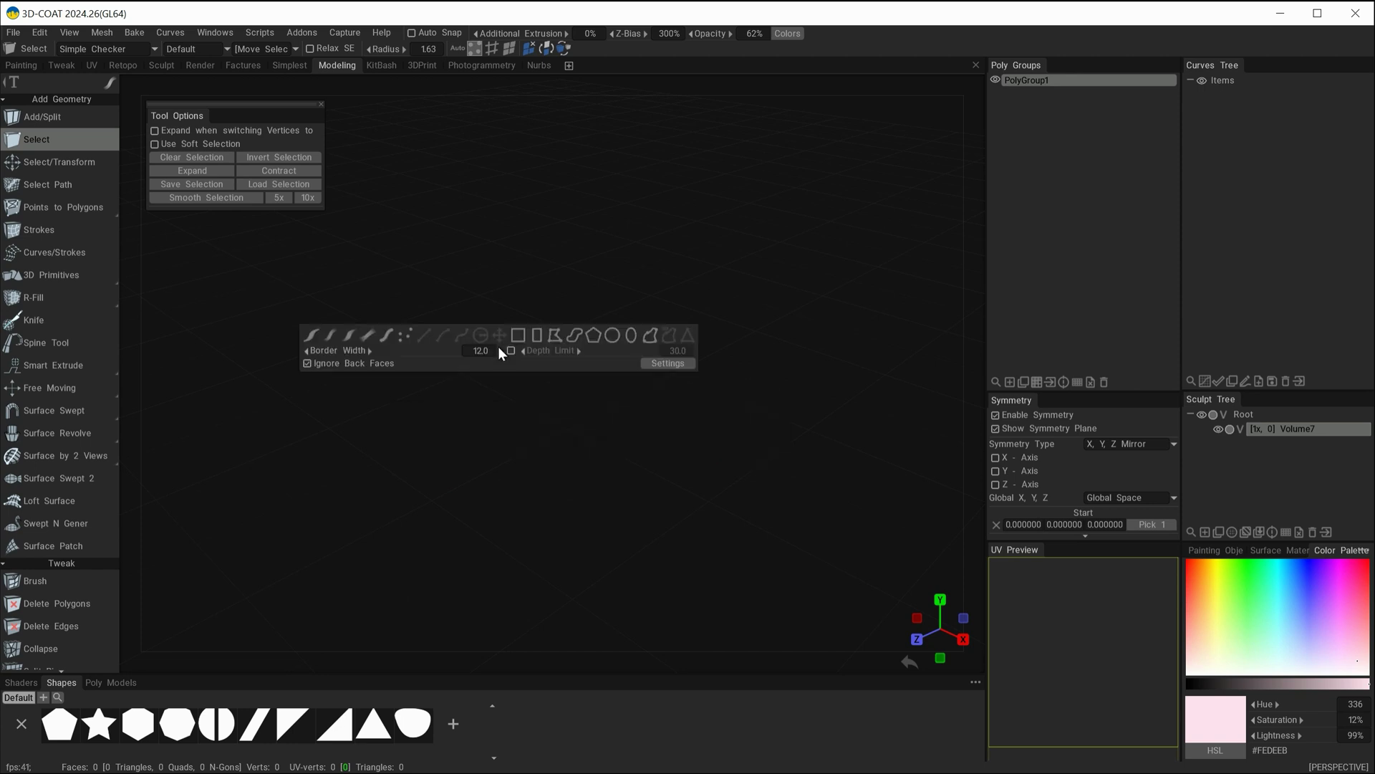
click(649, 338)
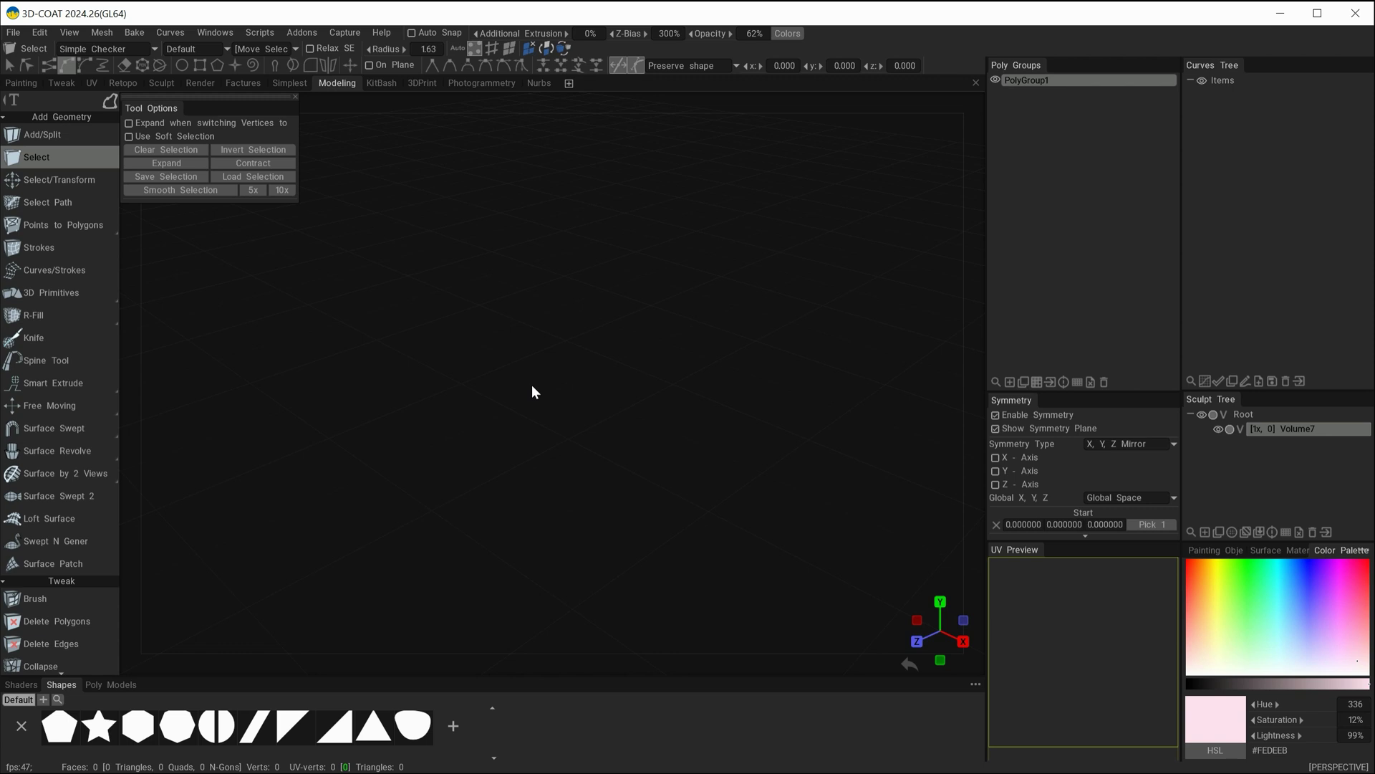
Show the quick menu of curve sub-tools over the viewport.
key(q)
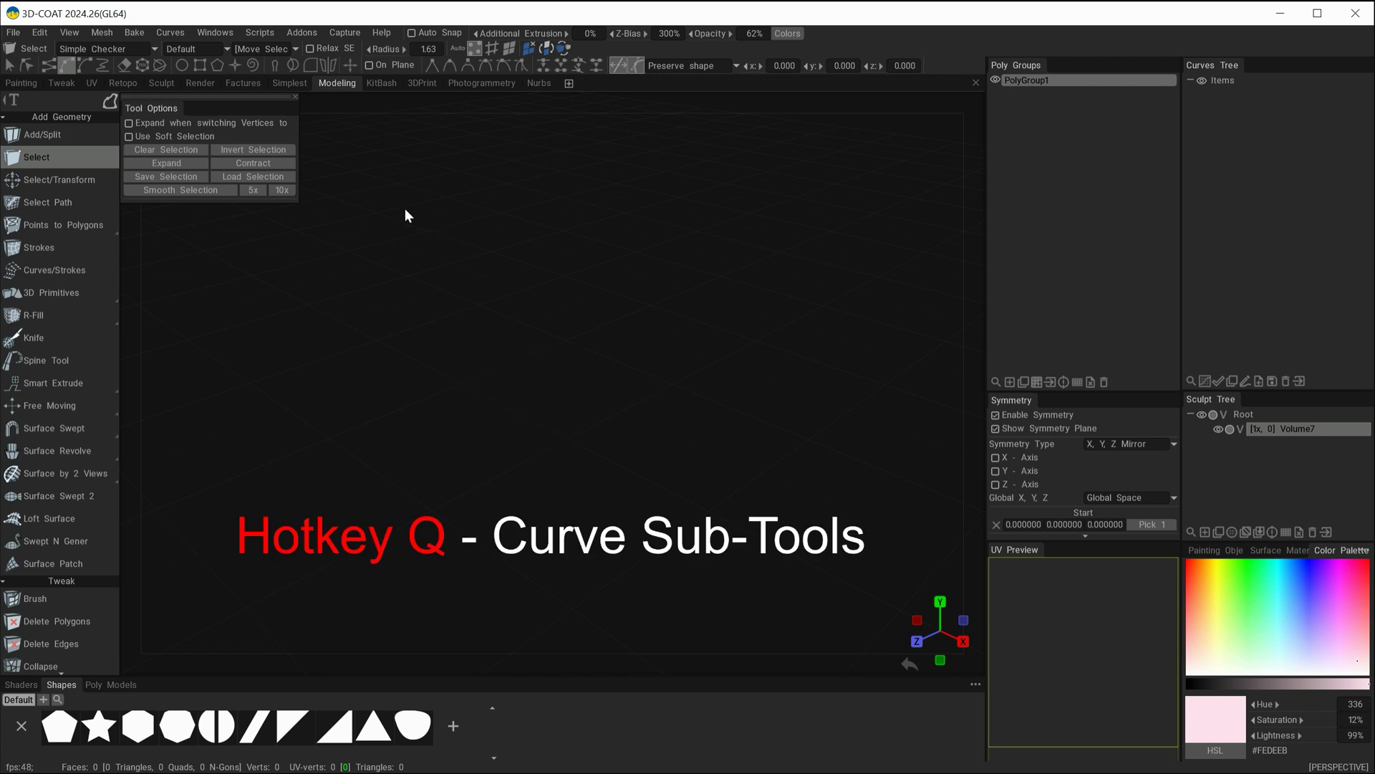
key(q)
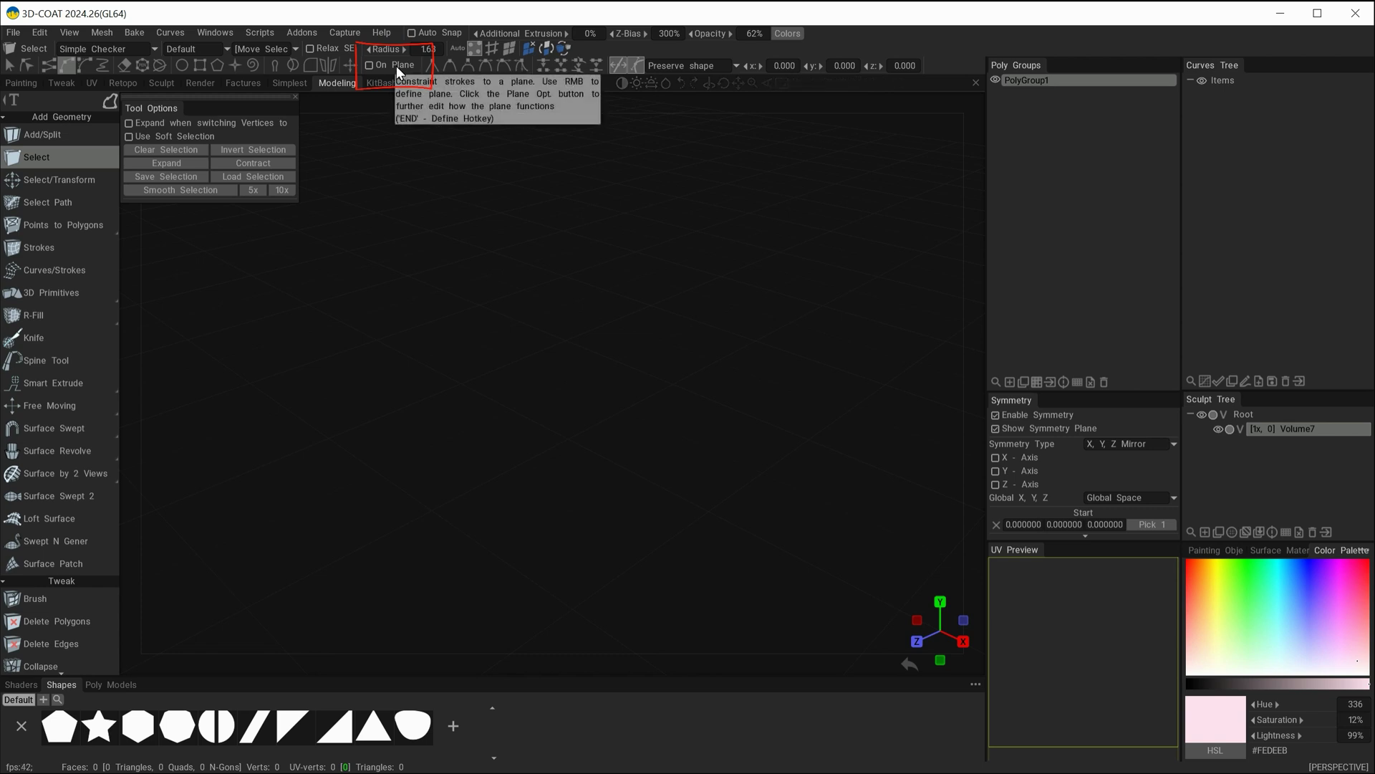
key(q)
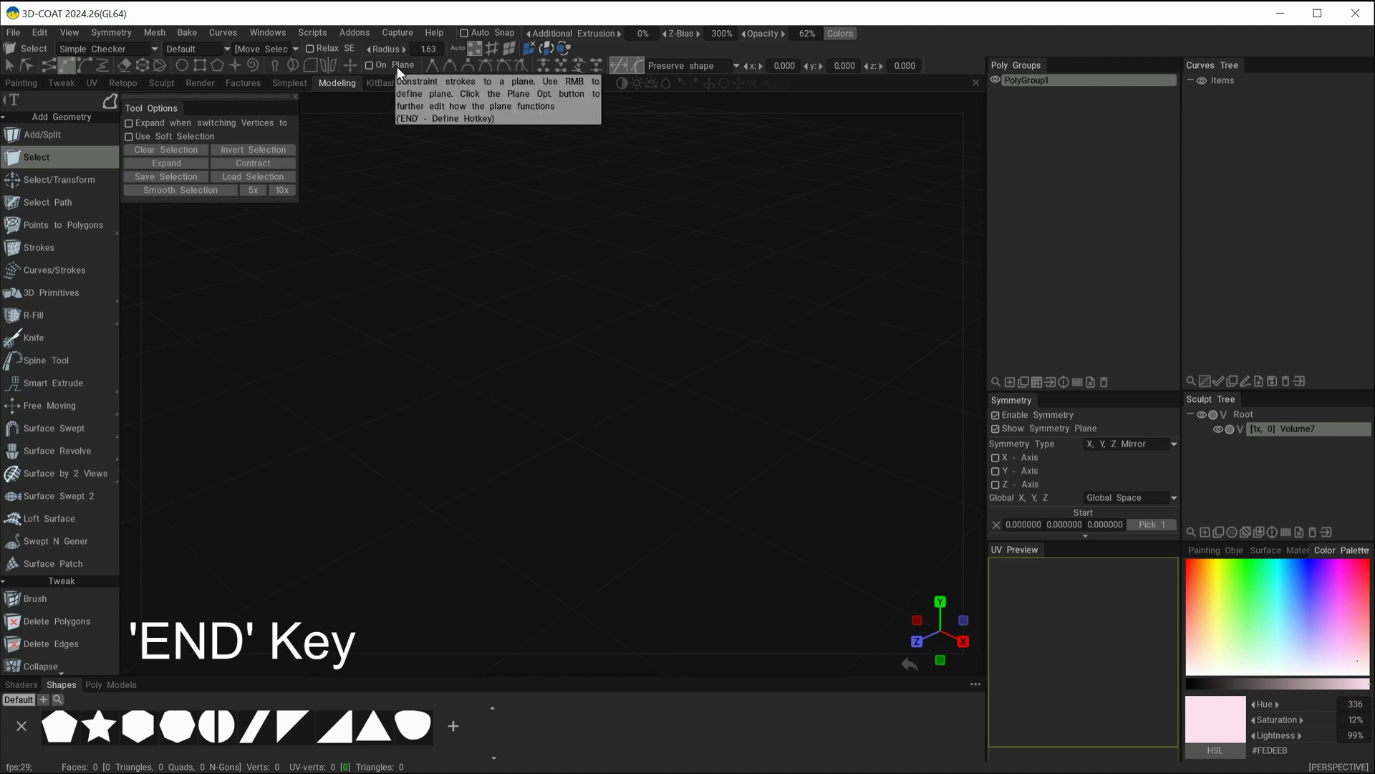
Define Alt+P as the hotkey for the On Plane option of the curve tools.
key(End)
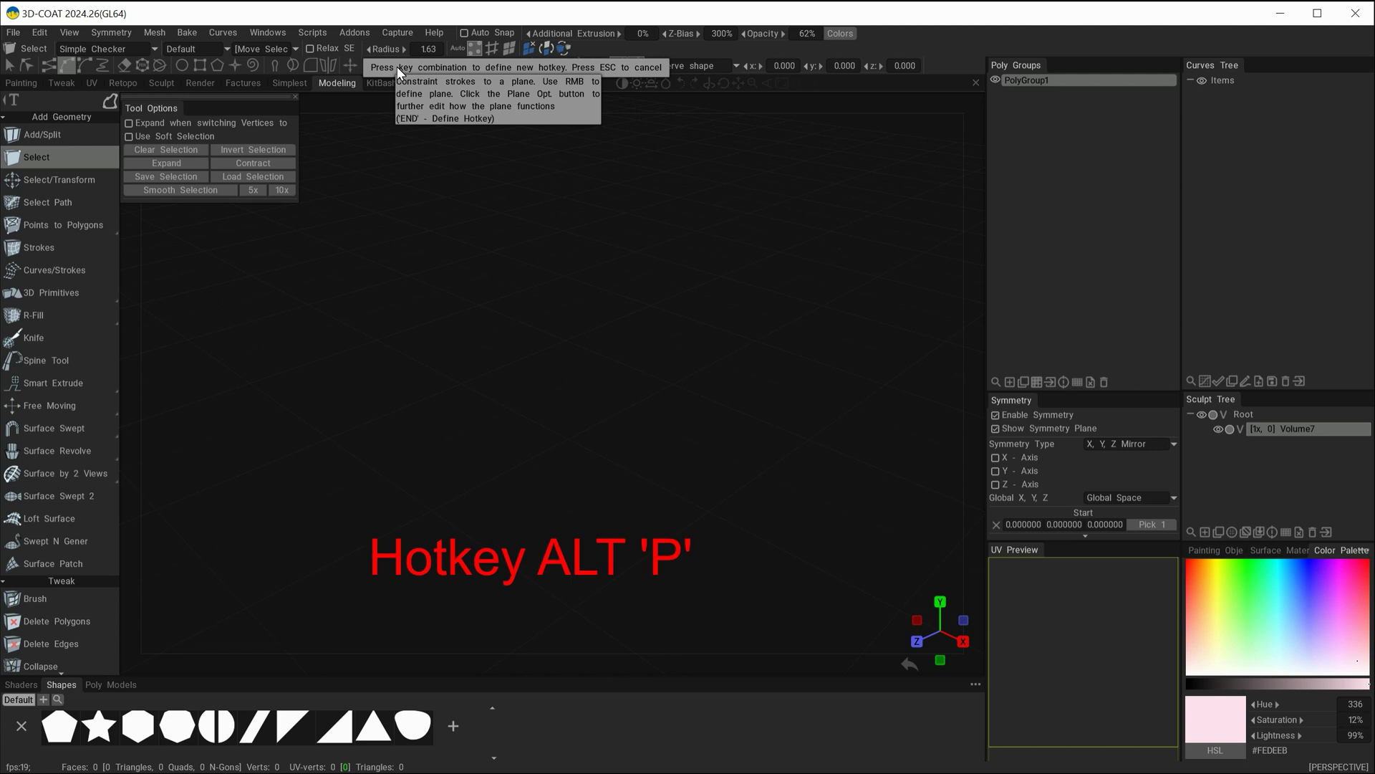
key(alt)
key(alt+p)
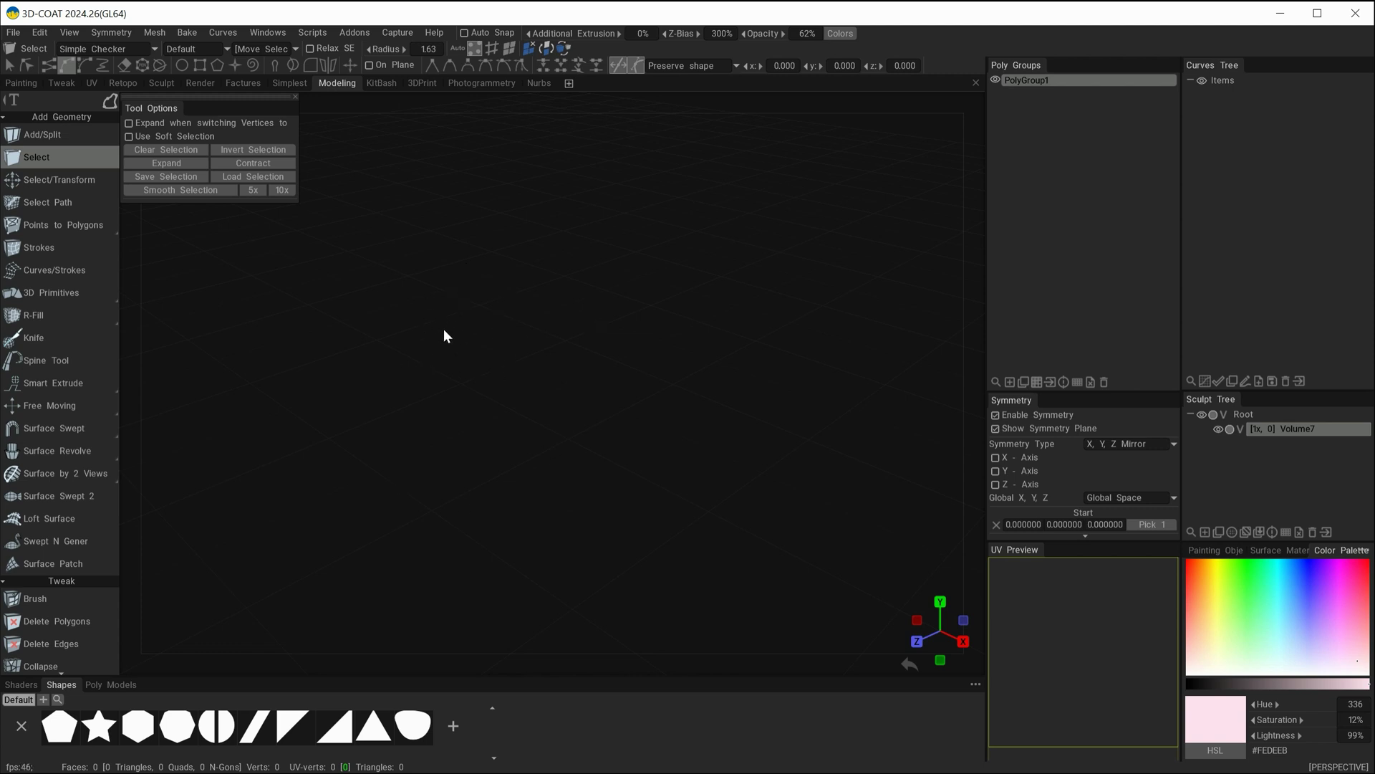
Test switching the On Plane constraint on and off, and enlarge the radius to 12.8.
key(alt+p)
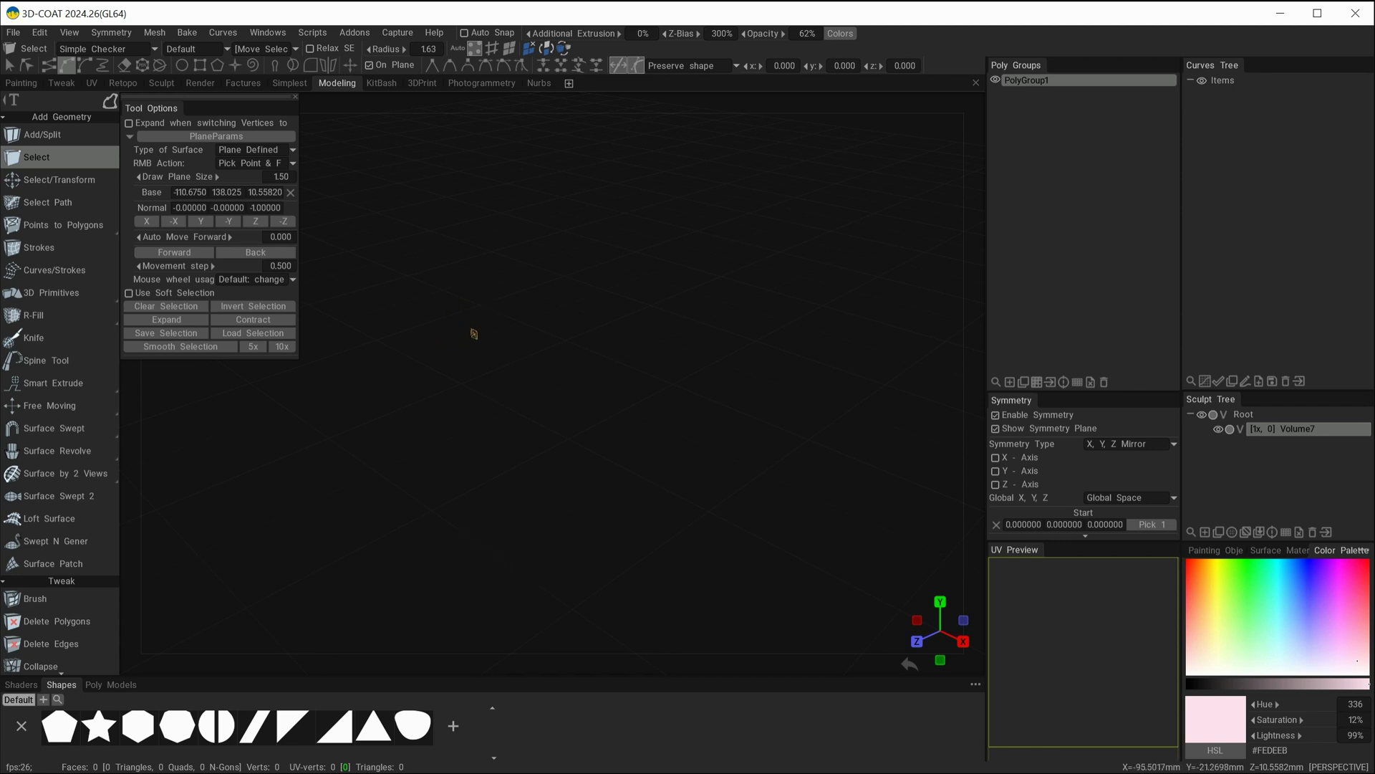
scroll(483, 364, up, 10)
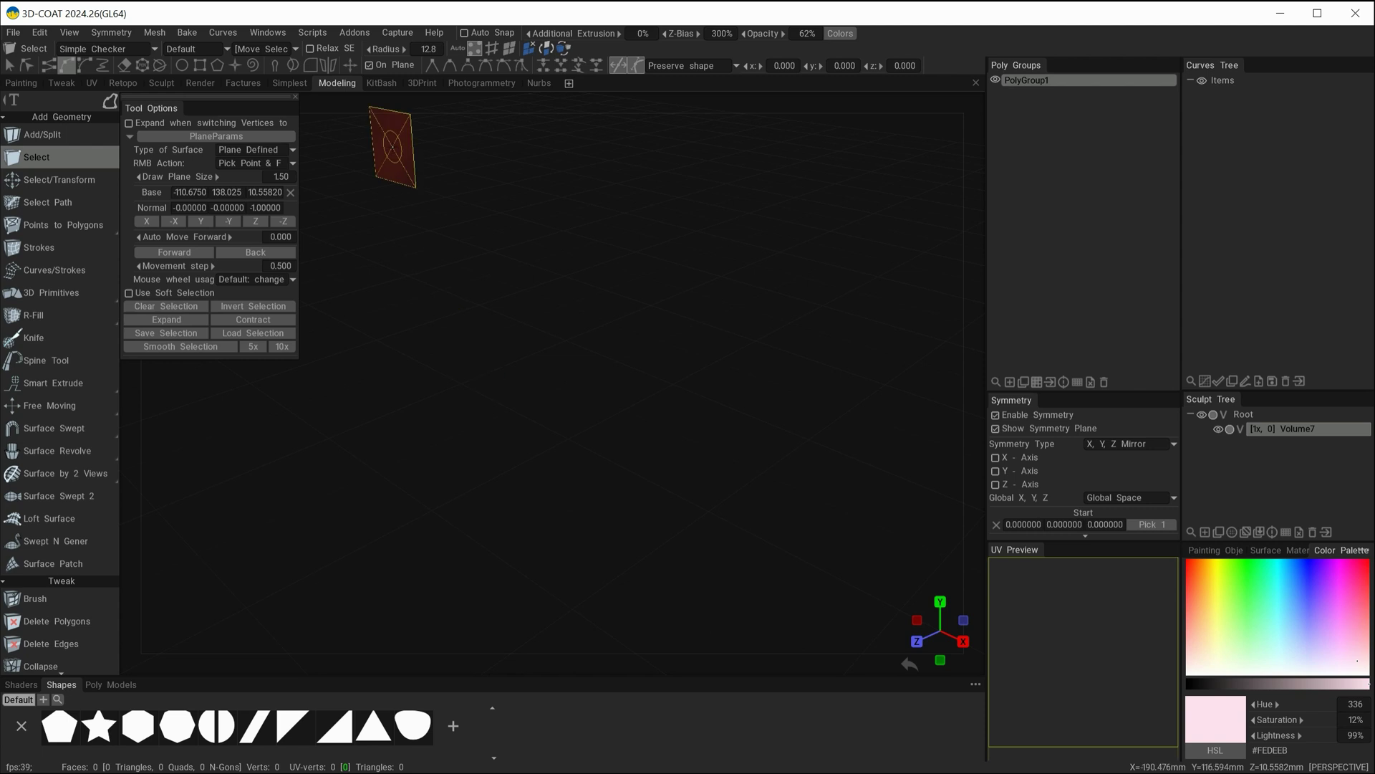
click(372, 68)
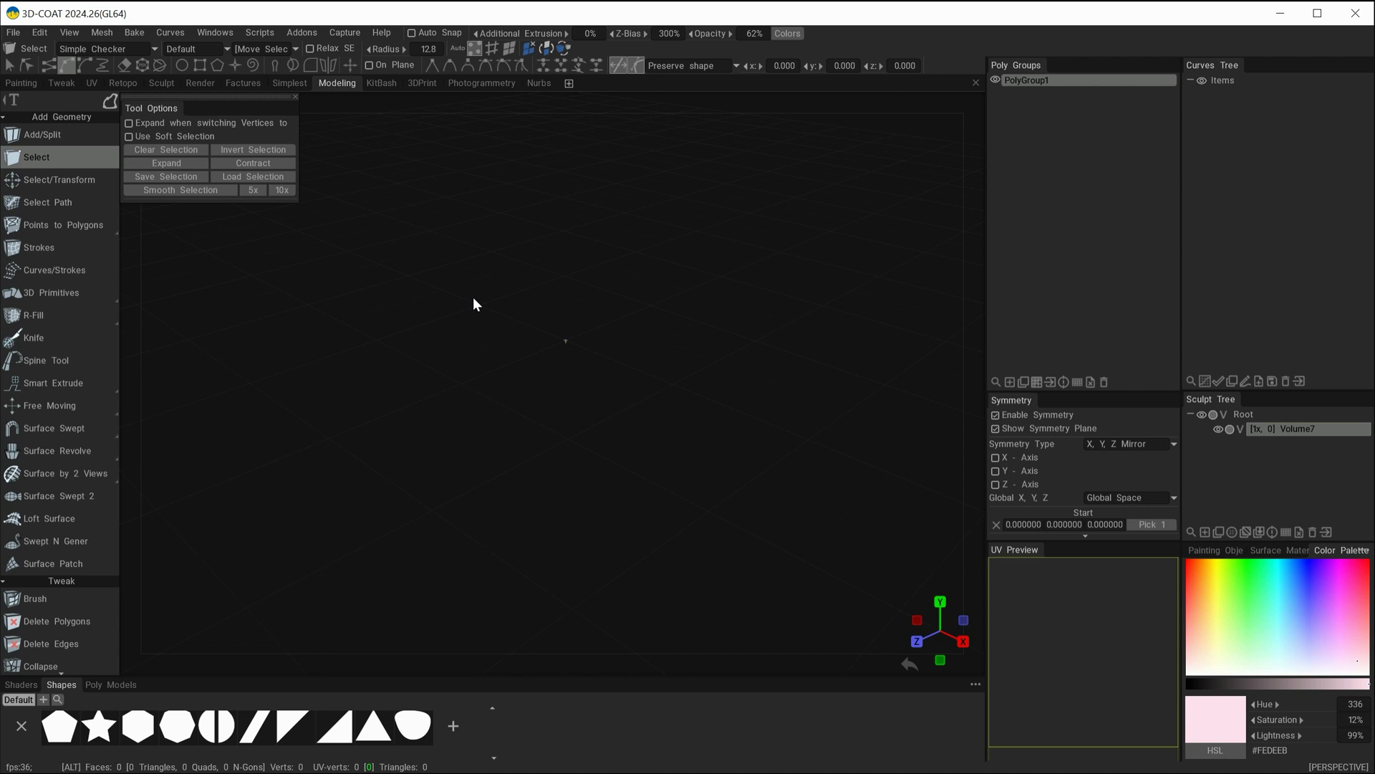
key(ctrl+z)
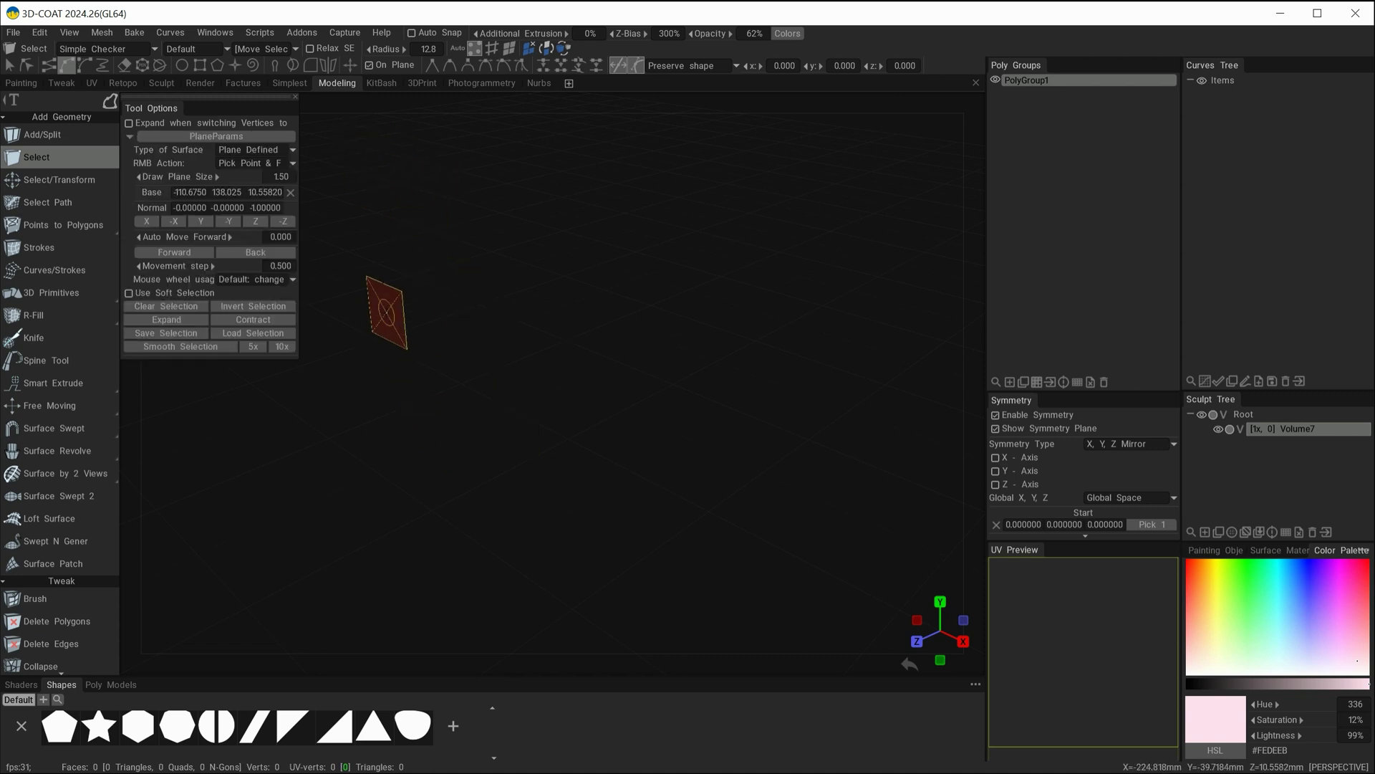
click(368, 64)
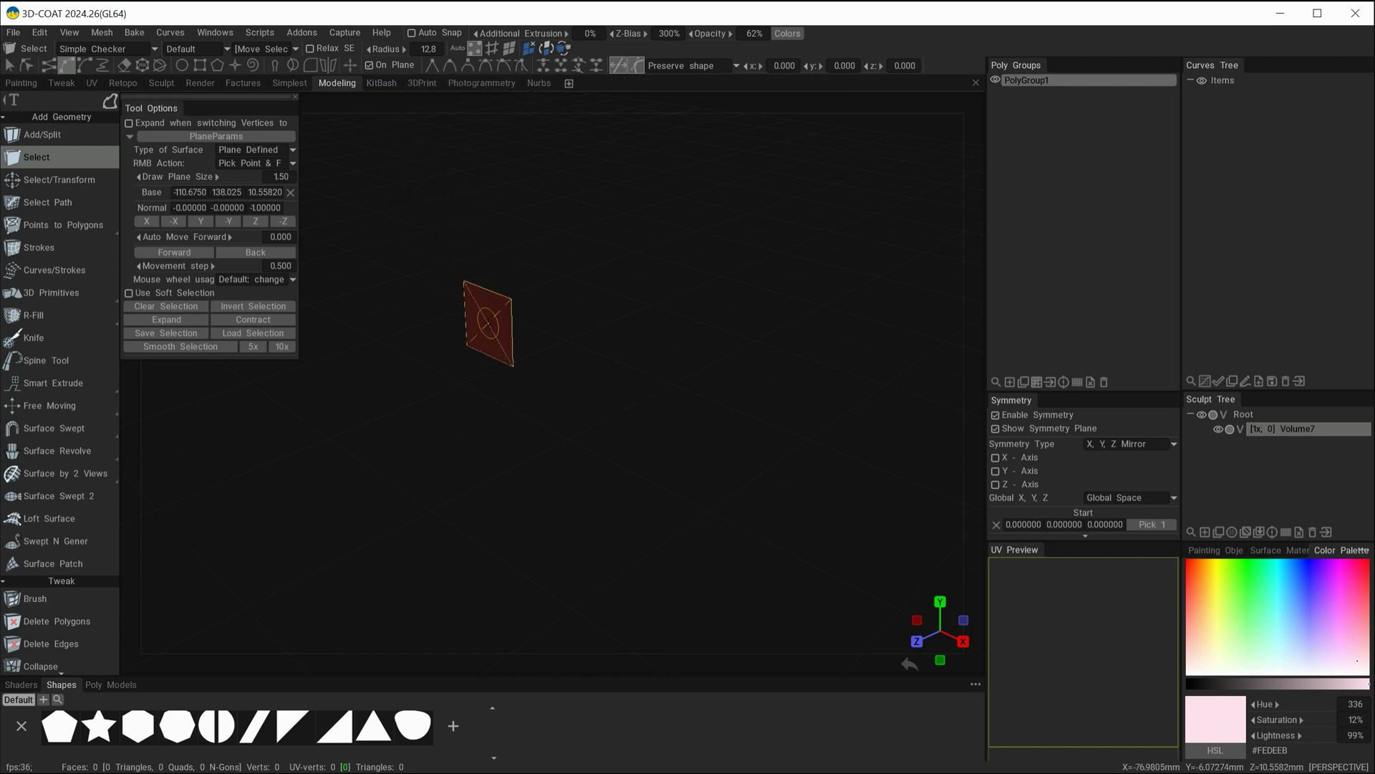
click(380, 65)
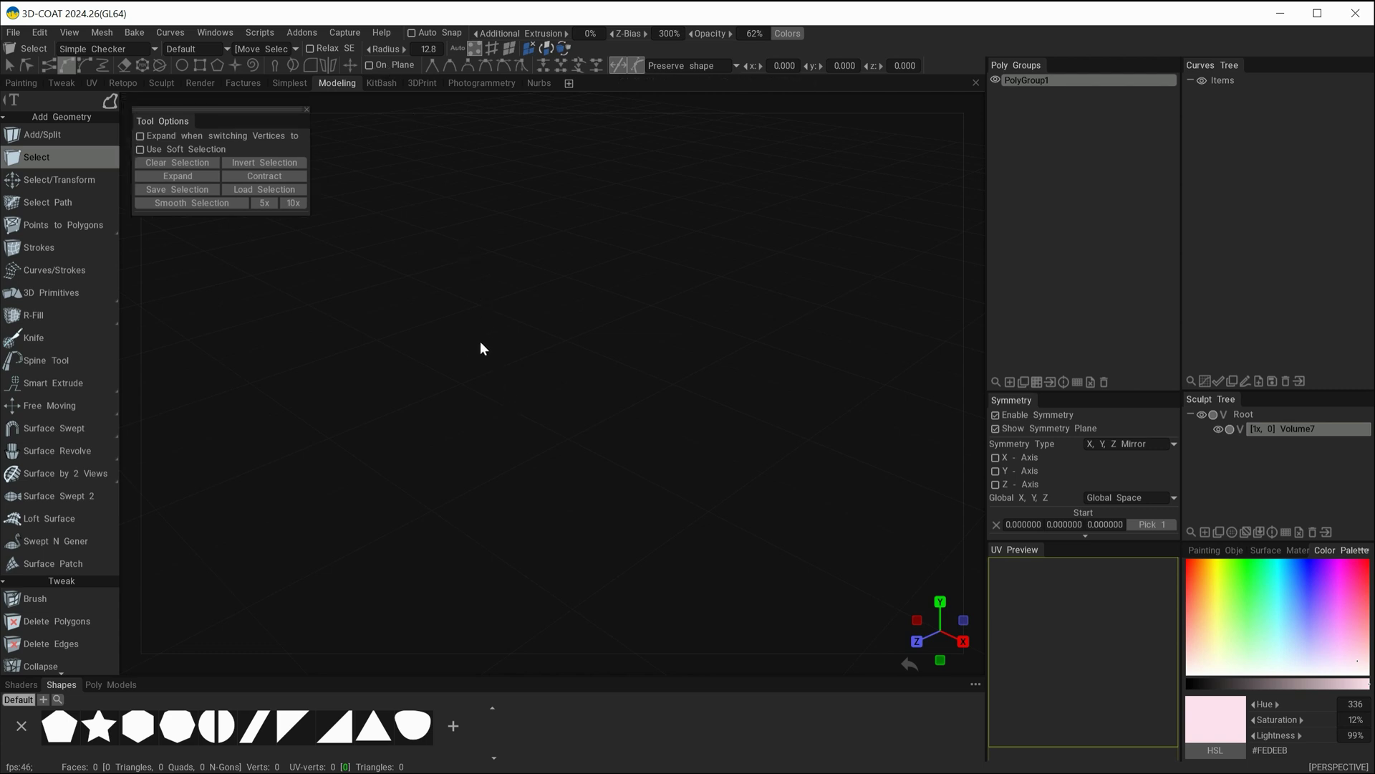
Bring up the stroke mode panel again and pick its curves editor mode.
key(e)
click(637, 332)
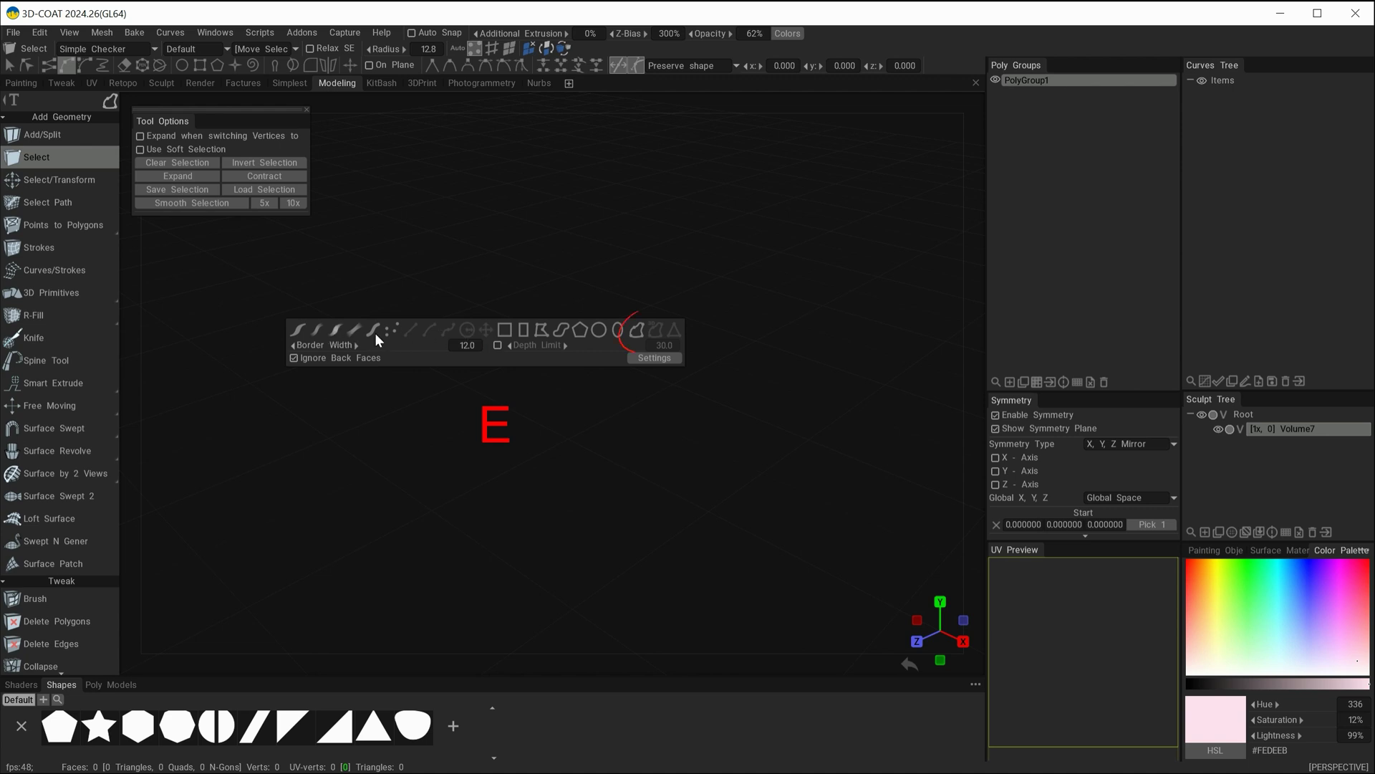
click(641, 337)
click(642, 338)
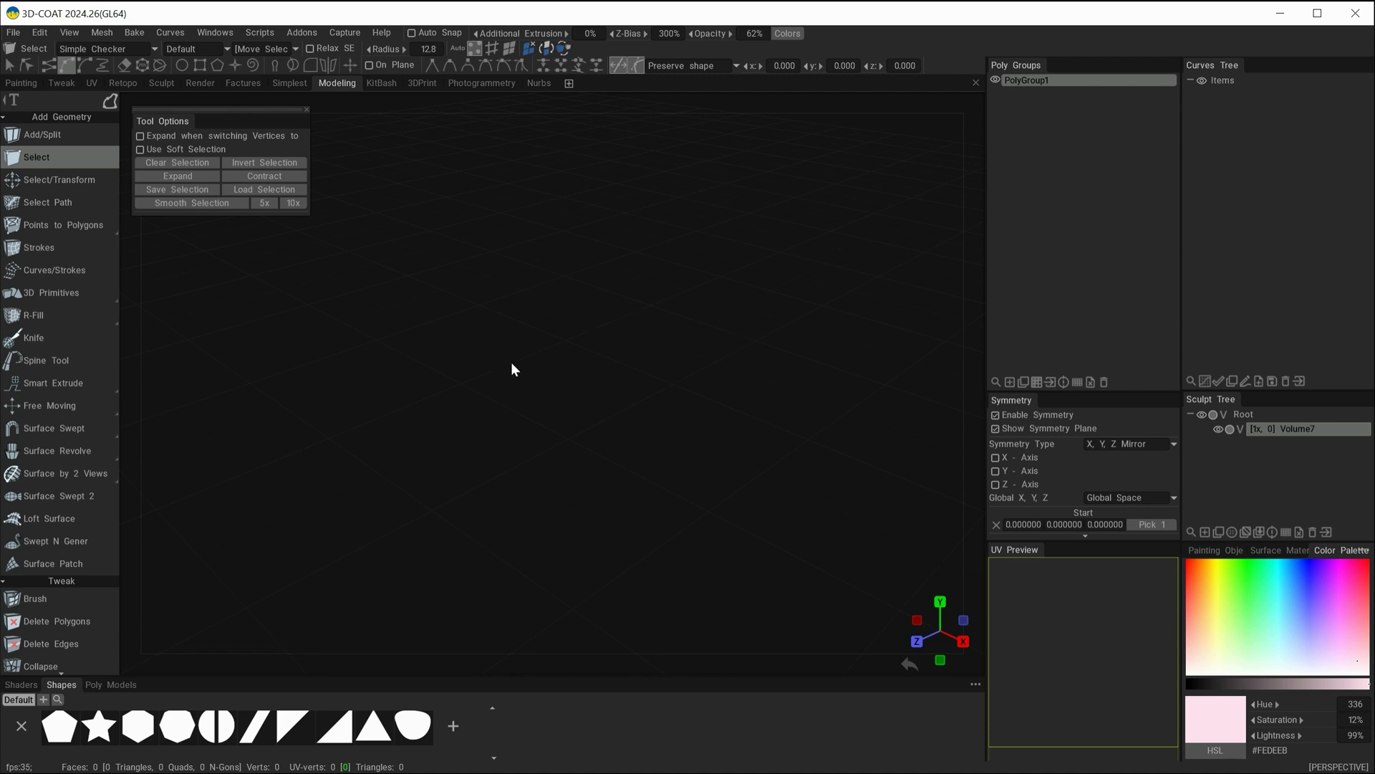
Show the curve sub-tools and toggle the On Plane constraint on and back off.
key(q)
key(alt+p)
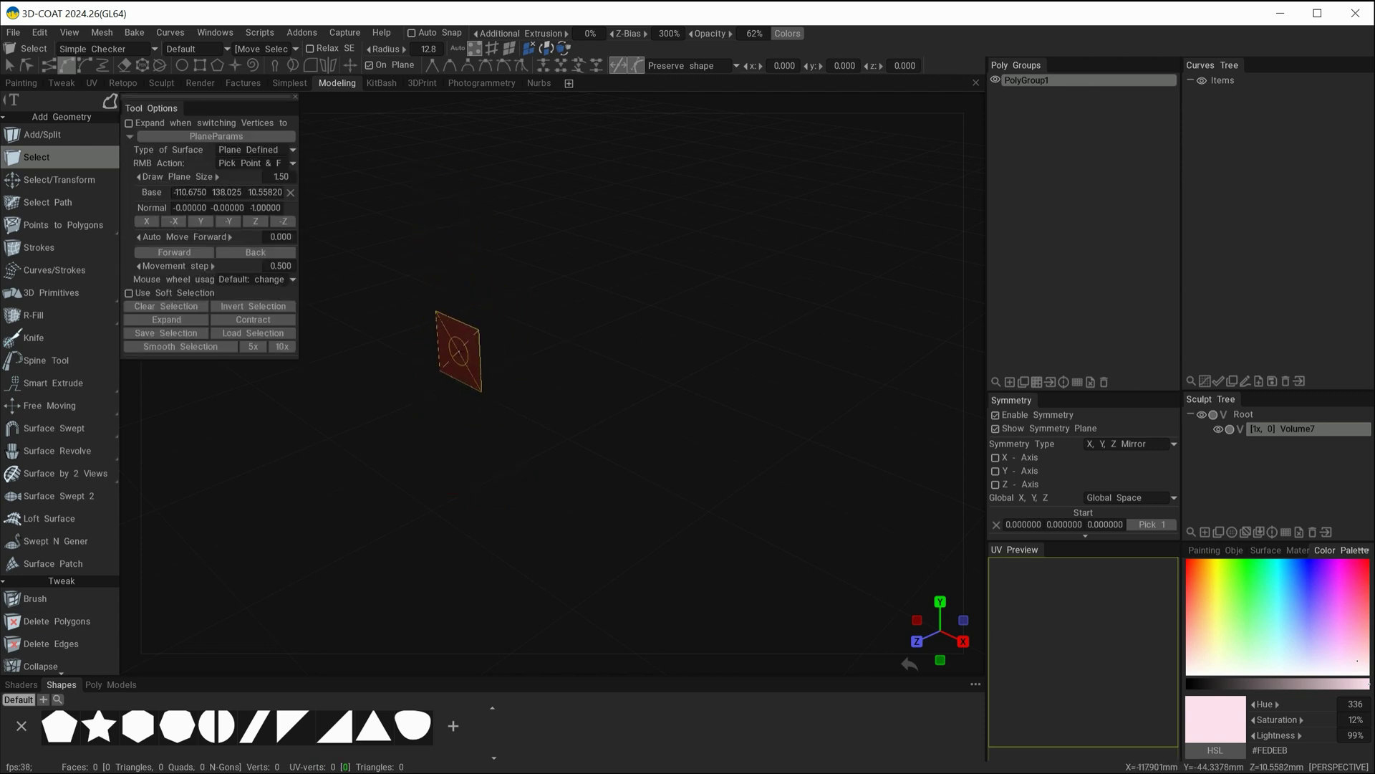
key(alt+p)
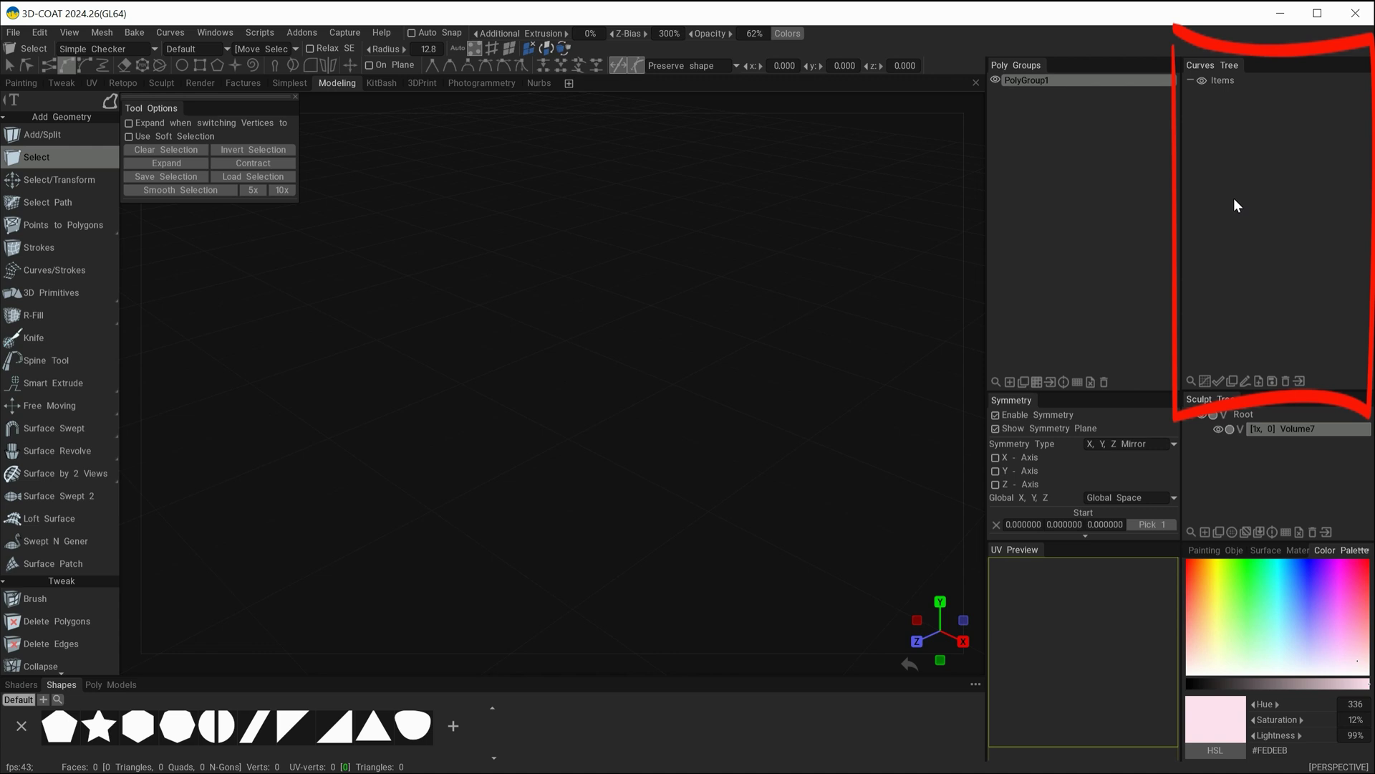
Locate the Curves Tree entry among the available window panels and check its docked panel.
click(216, 33)
mouse_move(224, 50)
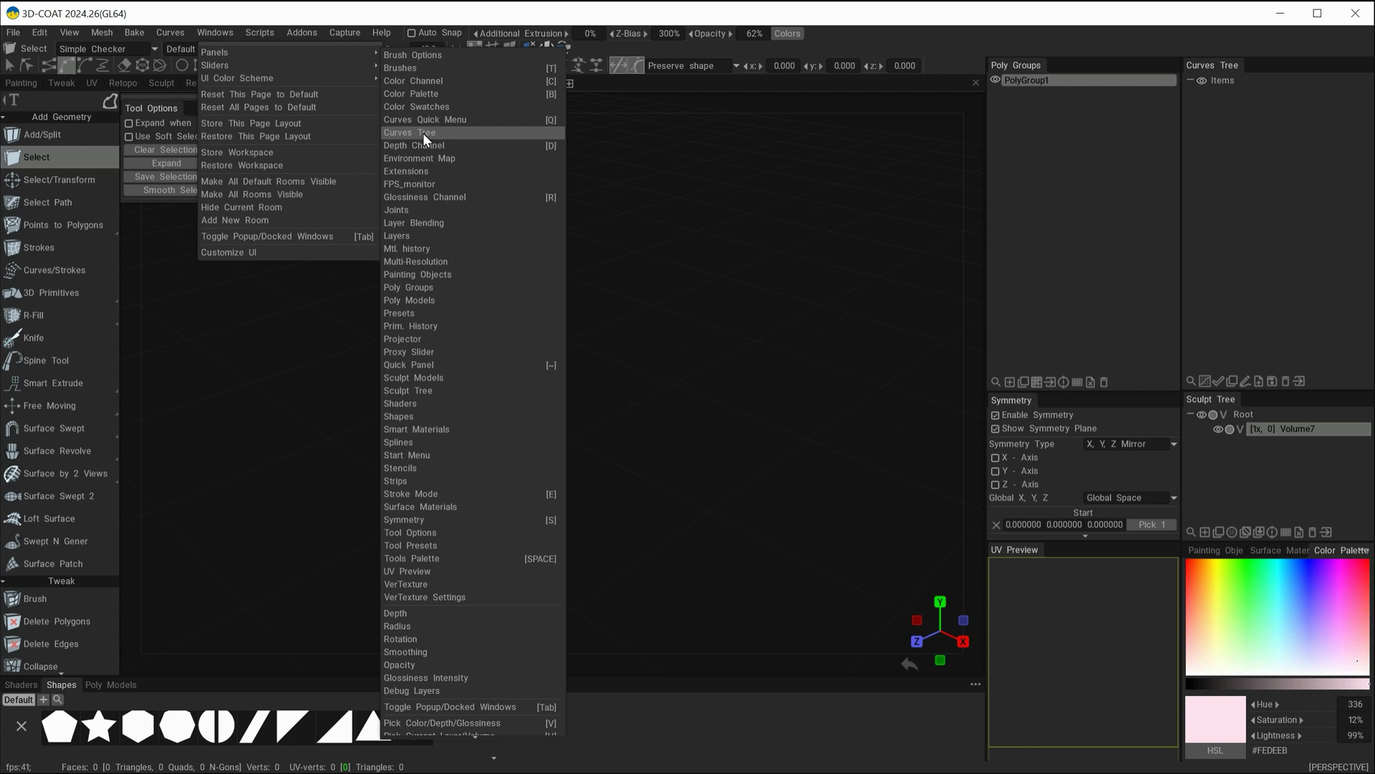
click(834, 177)
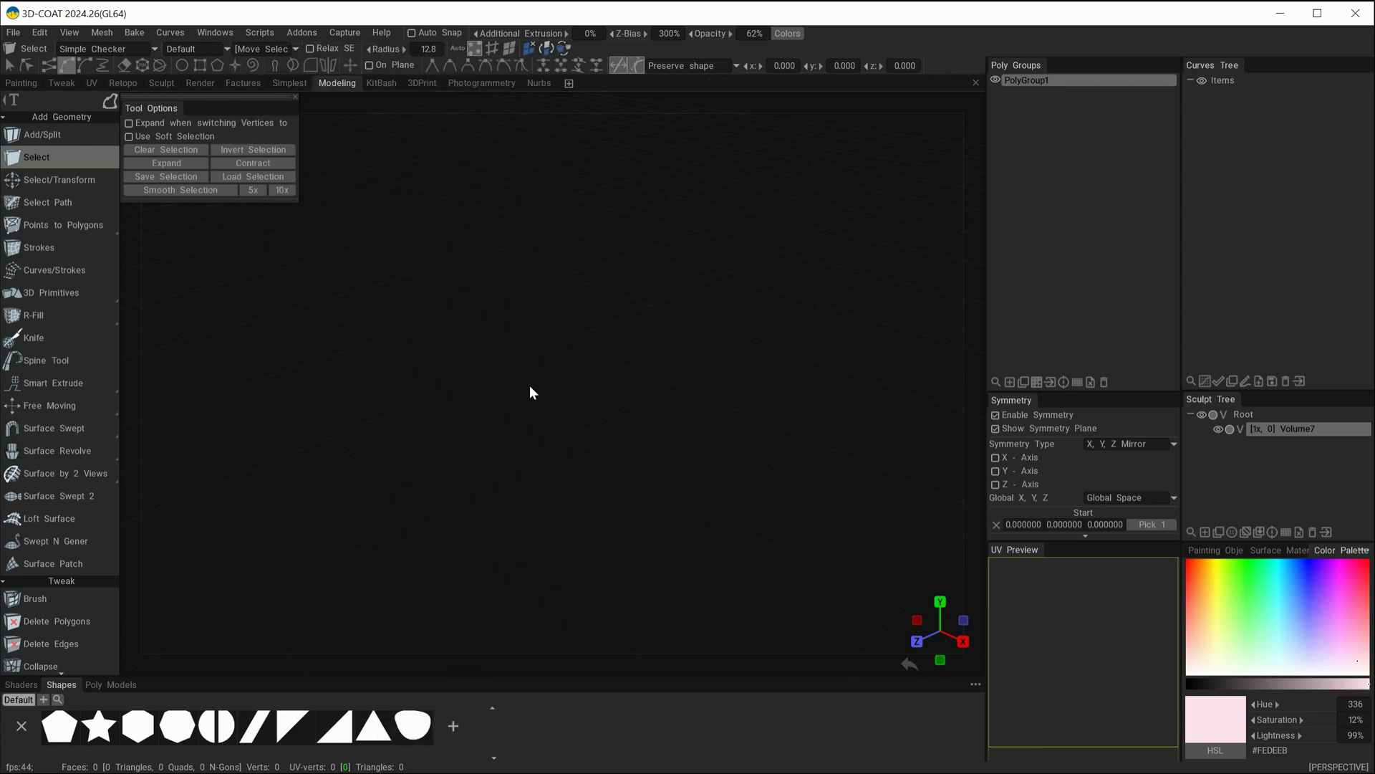
mouse_move(1205, 64)
mouse_down()
mouse_move(1179, 110)
mouse_move(1158, 107)
mouse_move(1234, 62)
mouse_move(1240, 83)
mouse_move(1253, 59)
mouse_up()
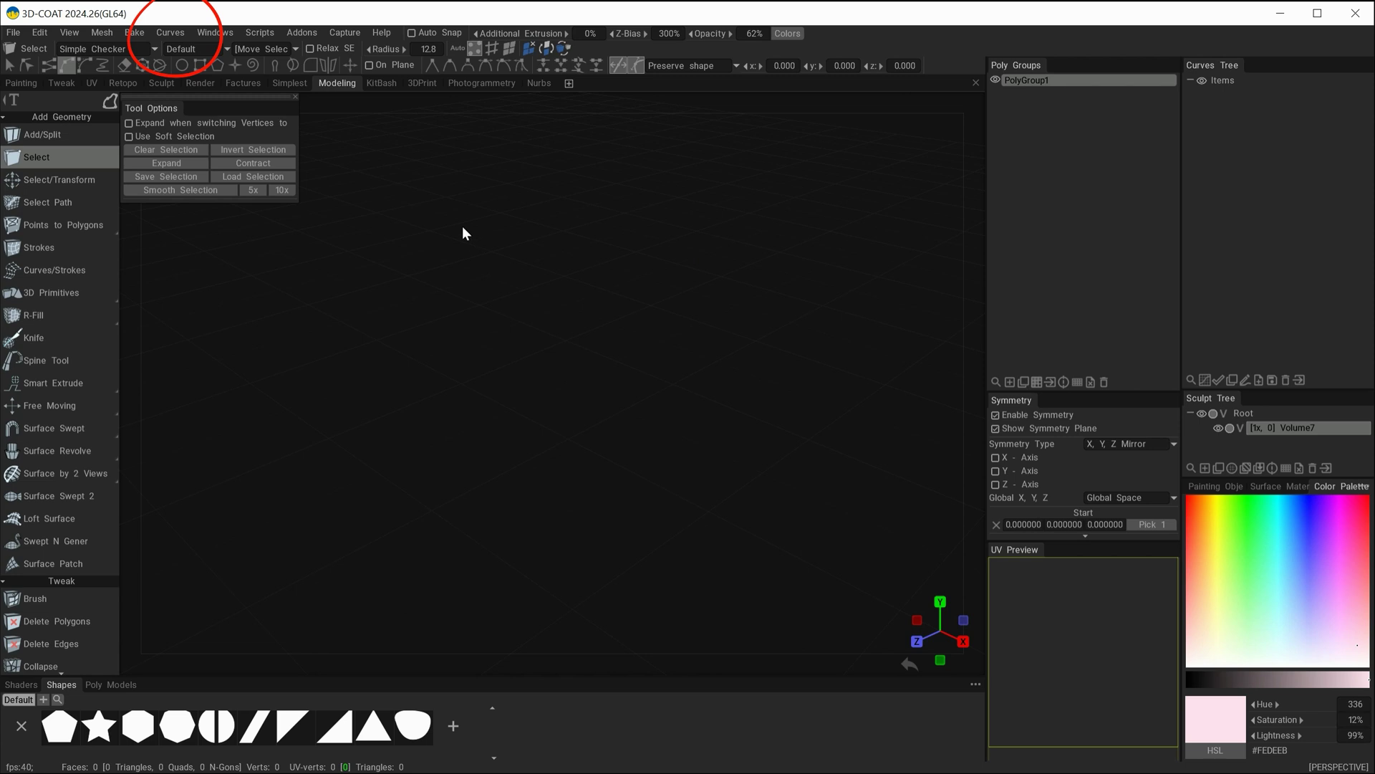
Examine the available curve commands, including the snapping, plane placement and curve operation options.
click(174, 31)
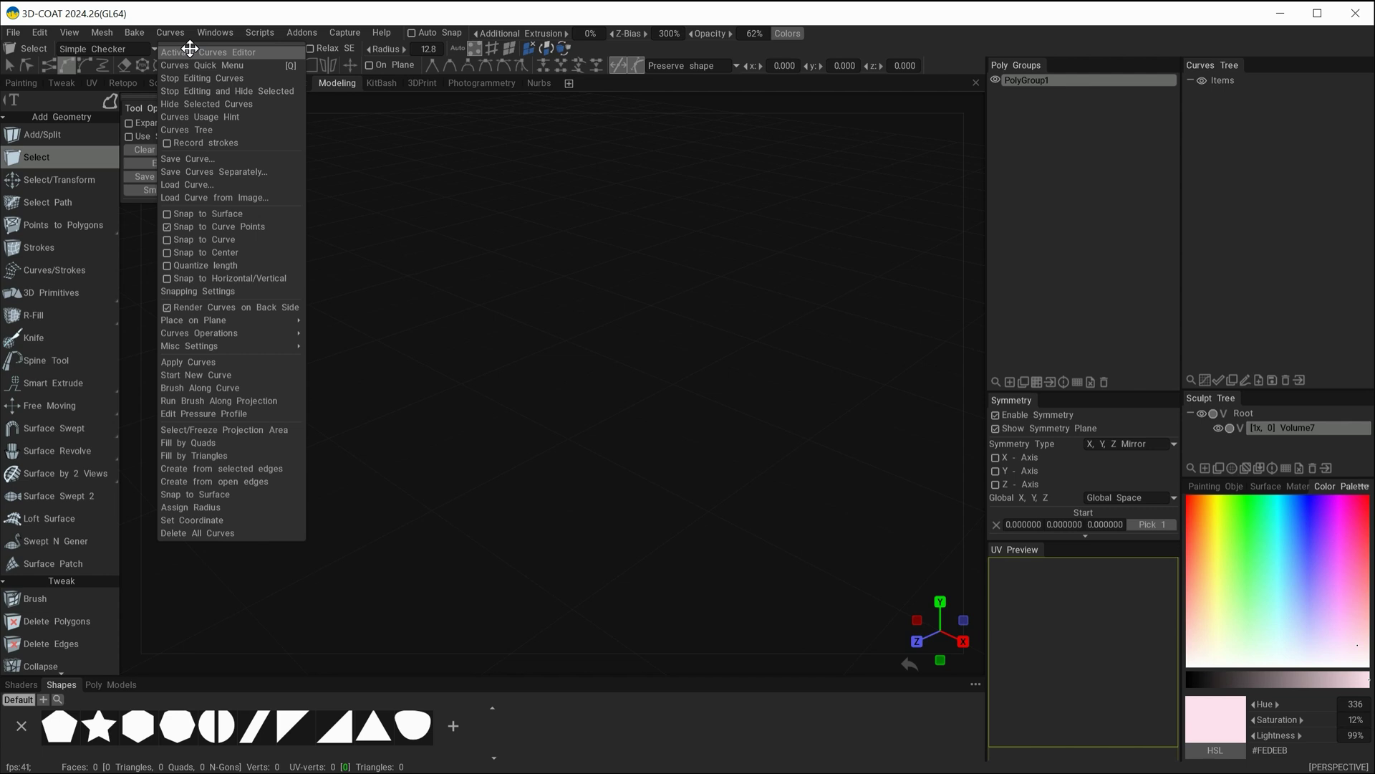
drag(192, 48, 181, 147)
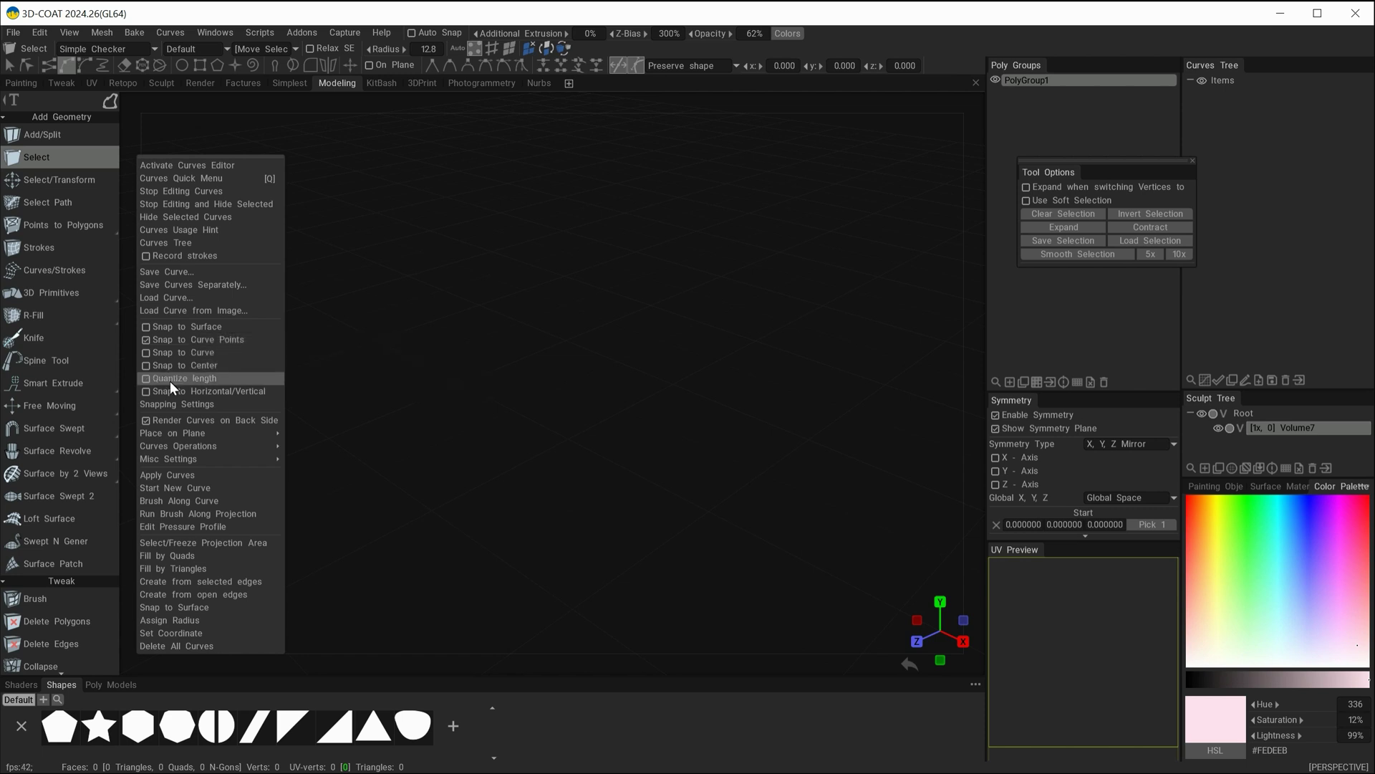
click(170, 344)
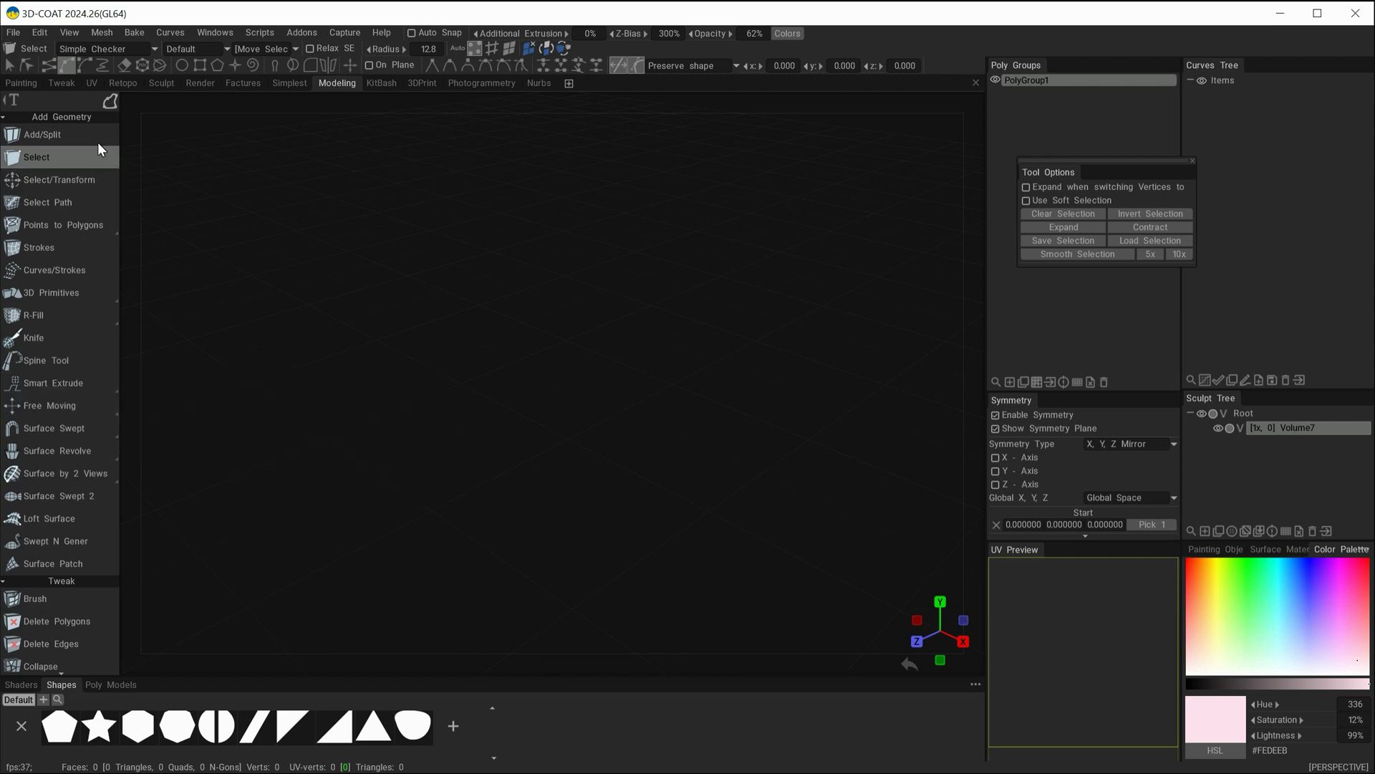
mouse_move(116, 101)
mouse_move(81, 225)
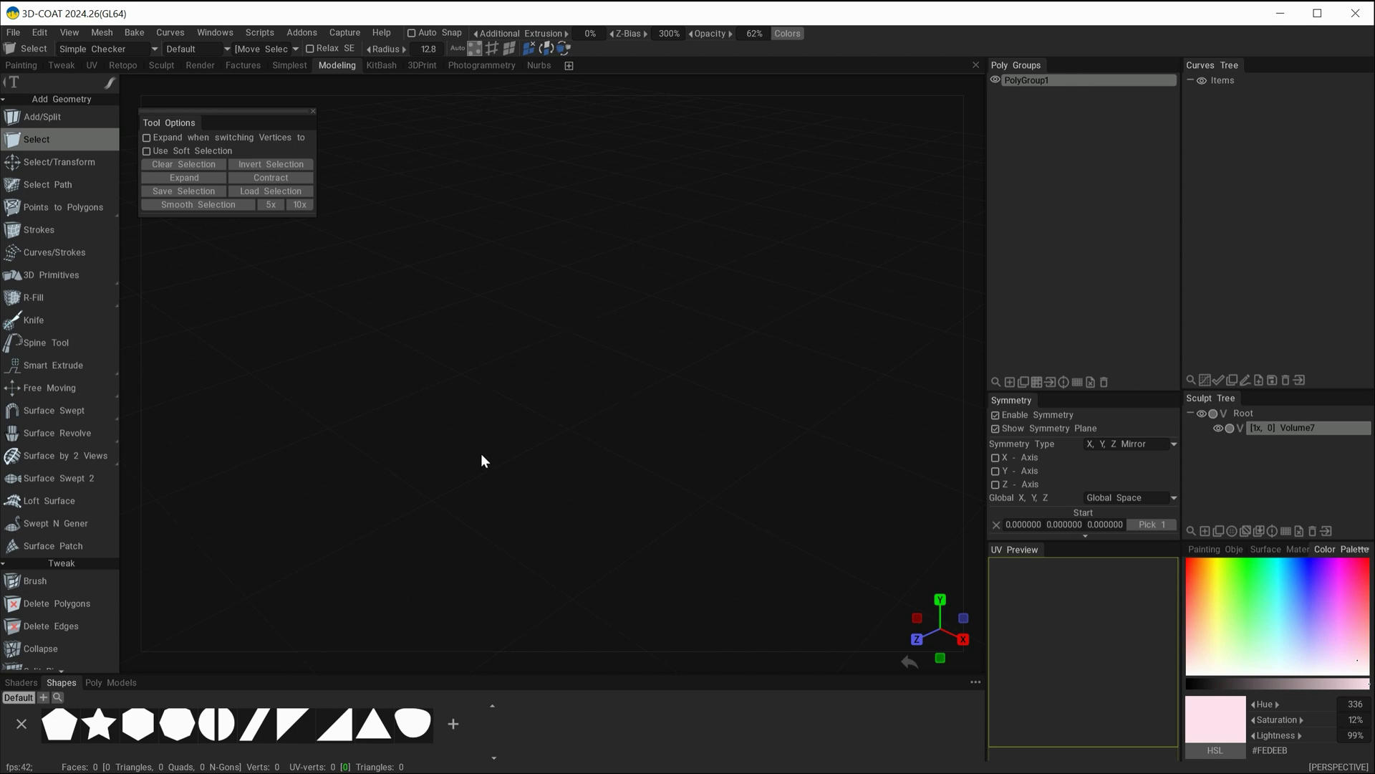
Activate the curves editor and set the viewport to an orthographic Right view.
key(space)
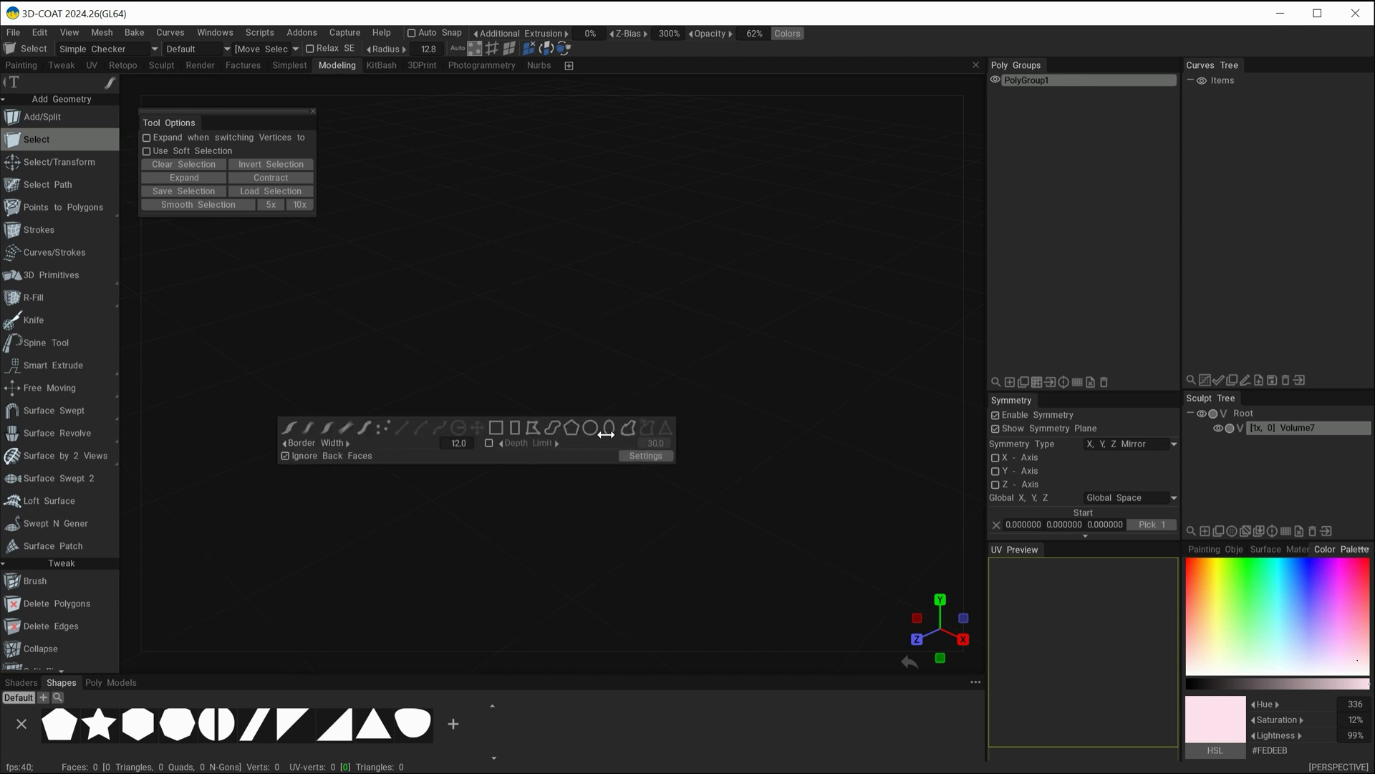
click(631, 430)
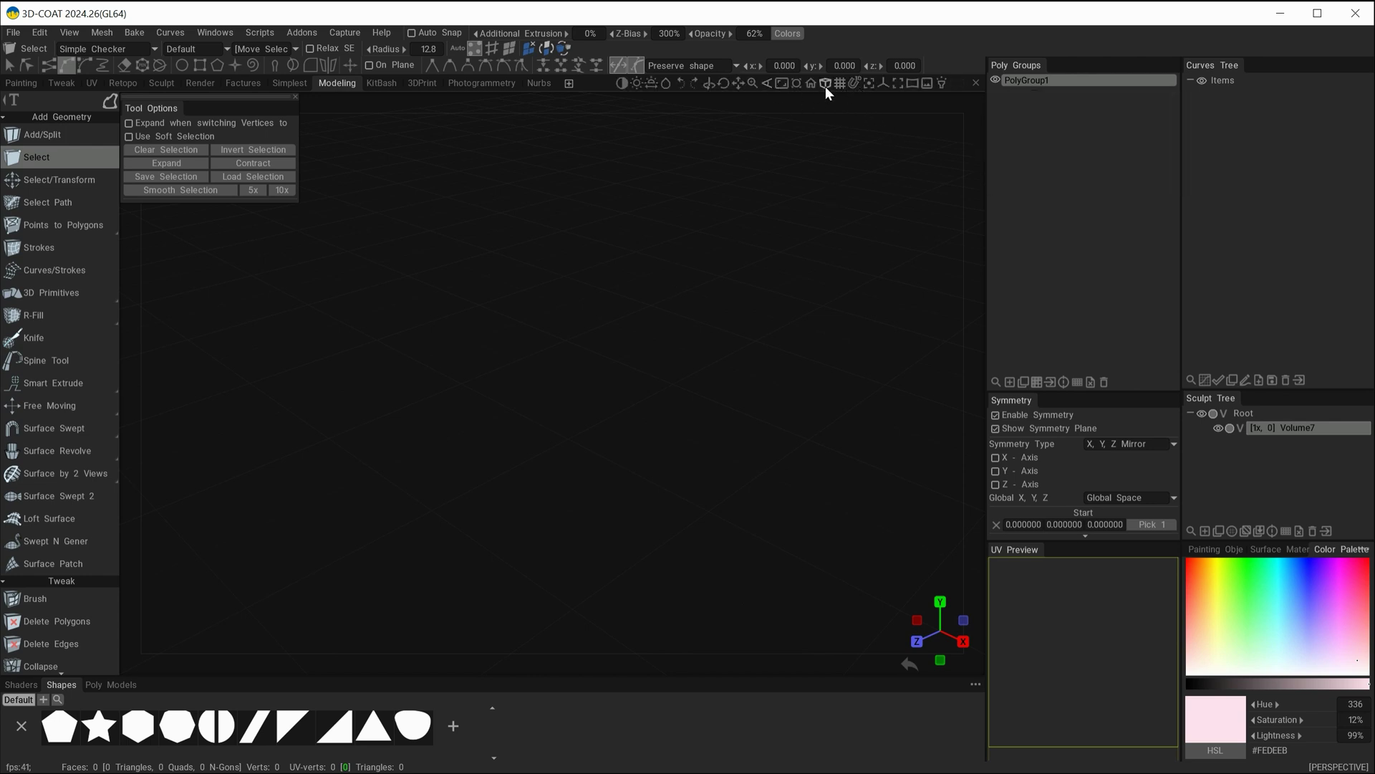
click(827, 82)
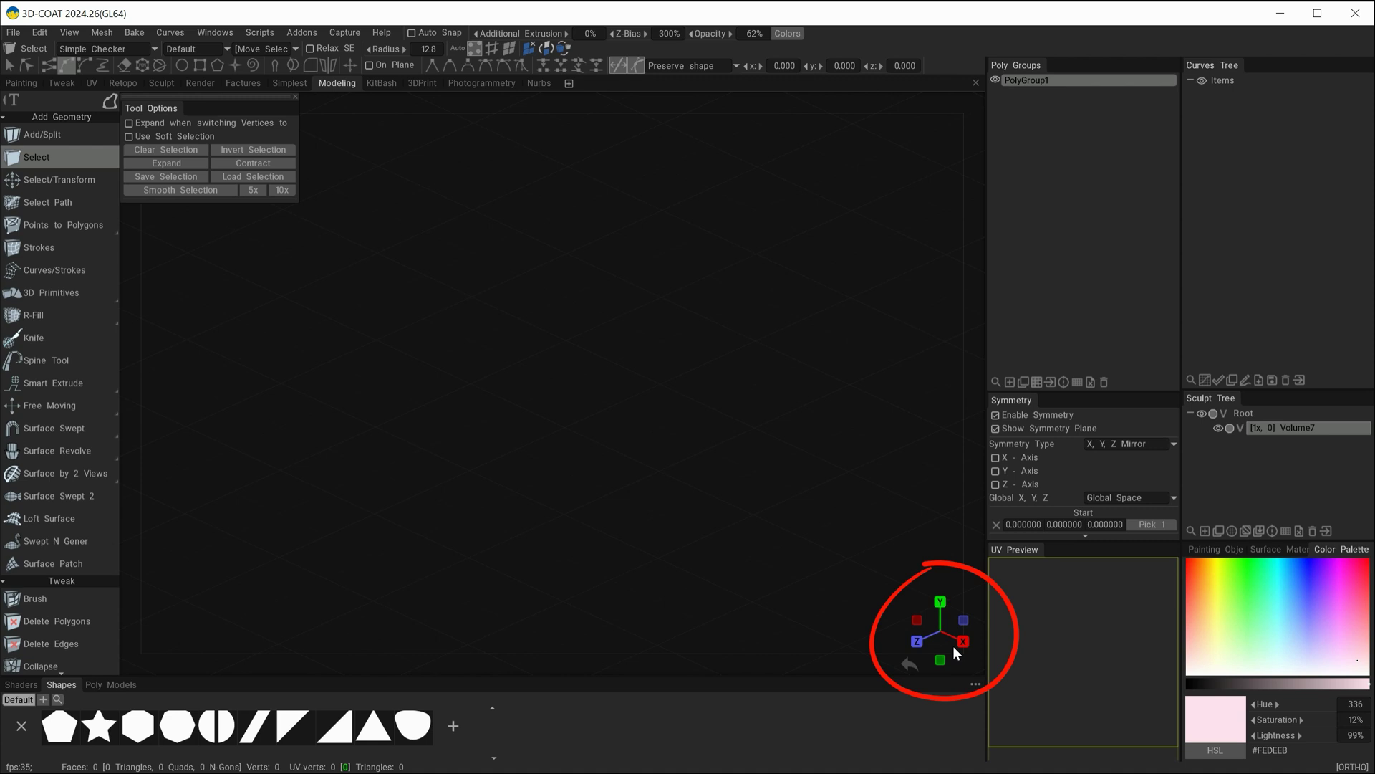
mouse_move(844, 109)
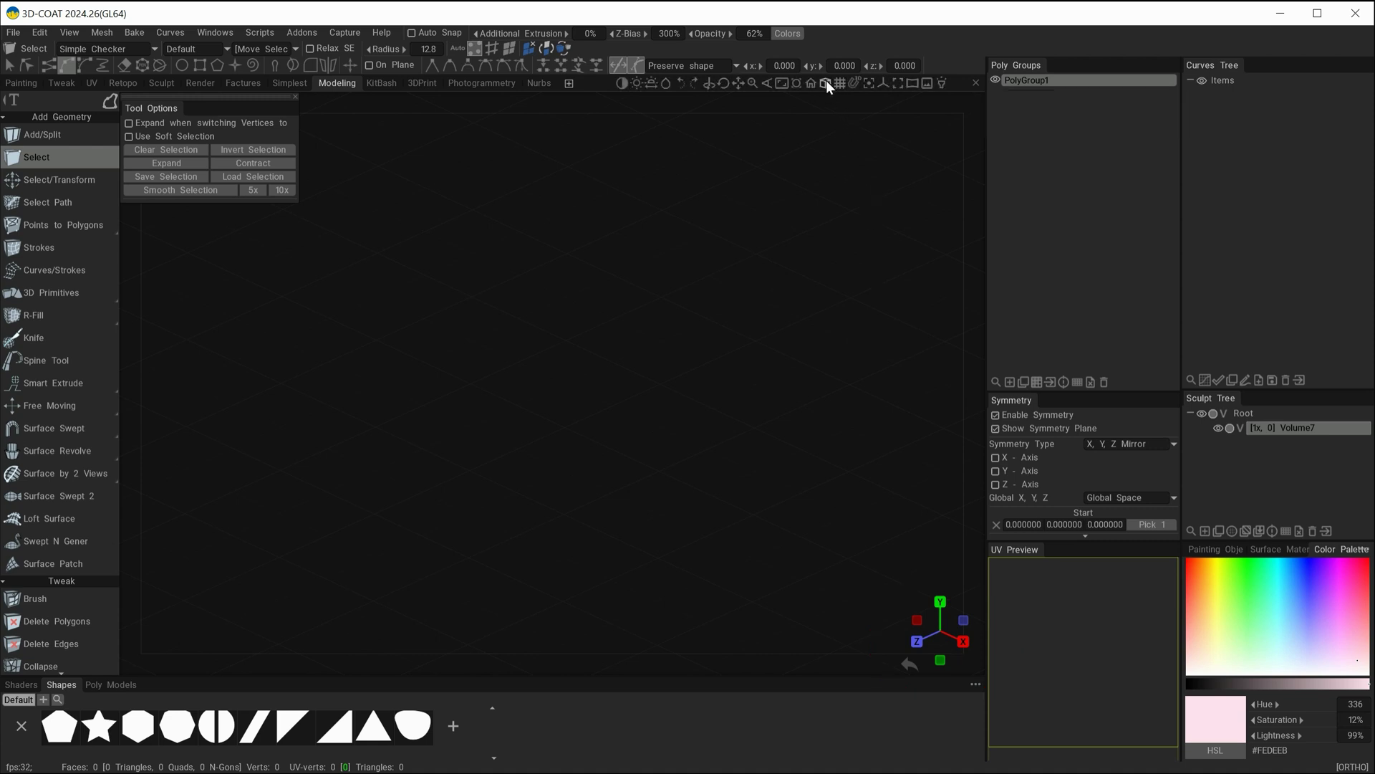
click(964, 642)
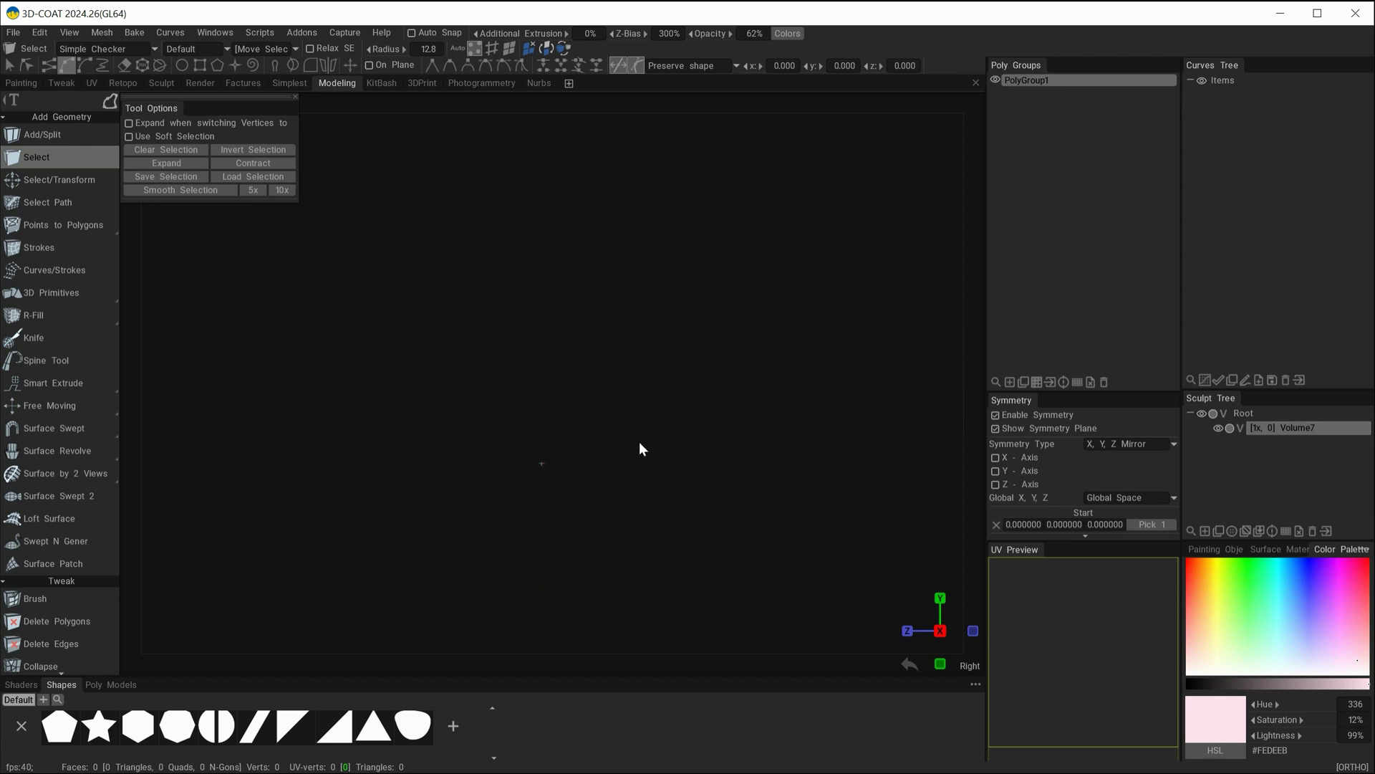
Draw an open, trapezoid-shaped curve through four points using straight line segments, and open its name for editing in the Curves Tree.
key(space)
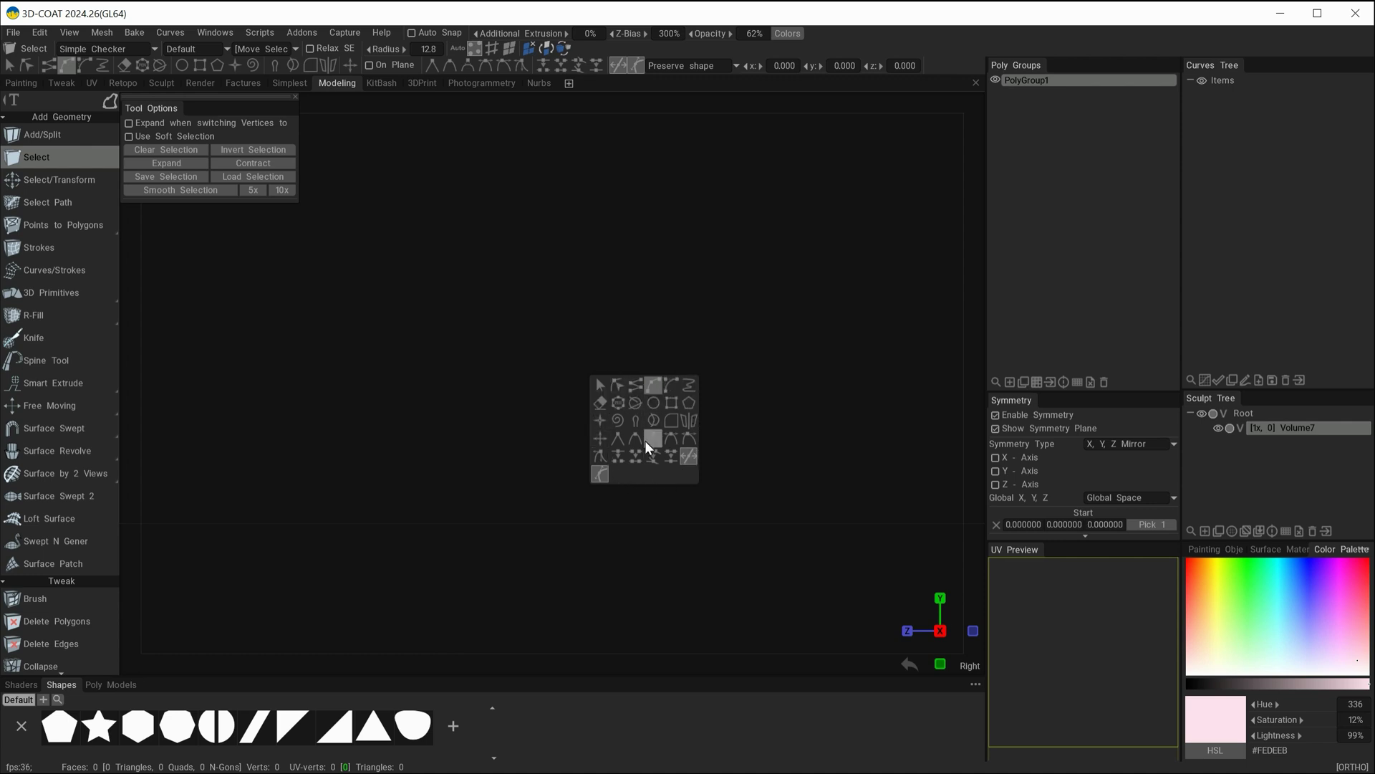
click(634, 389)
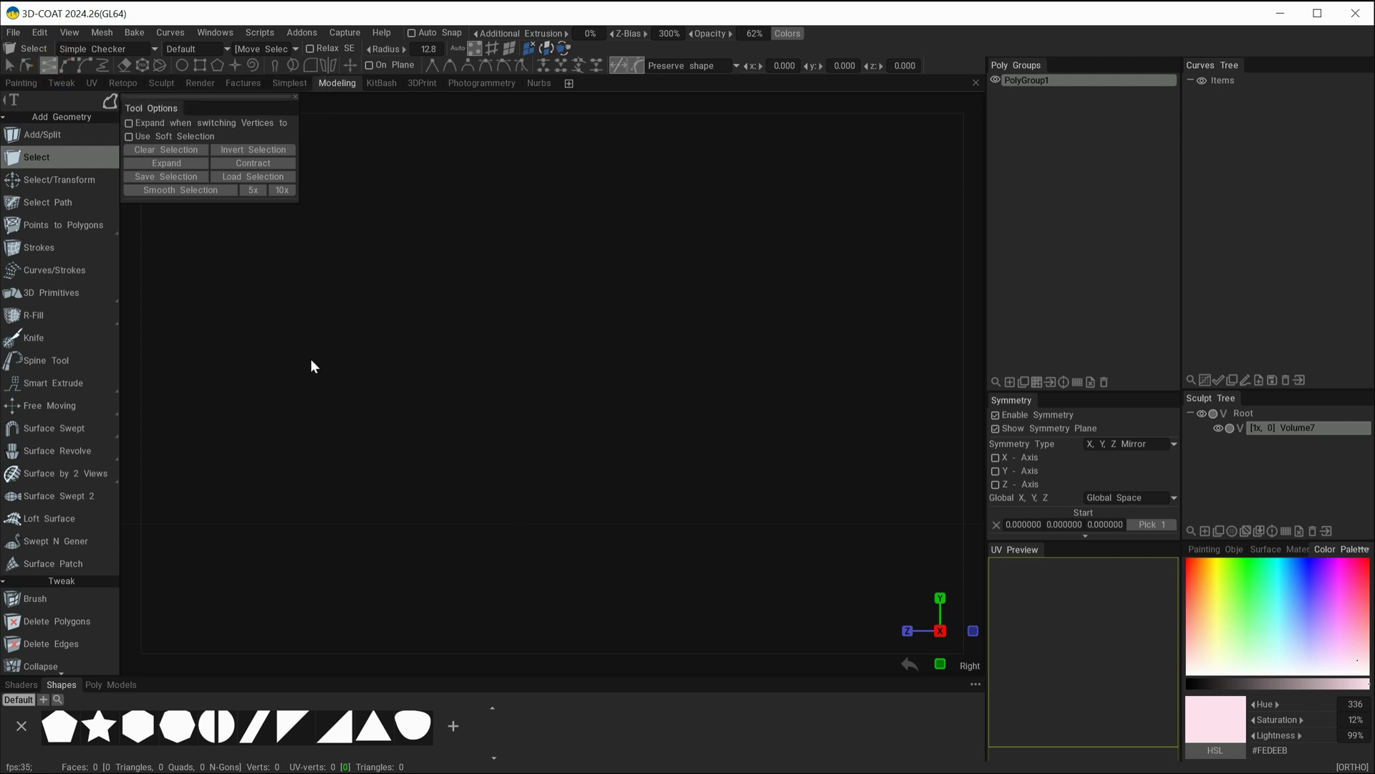
click(290, 432)
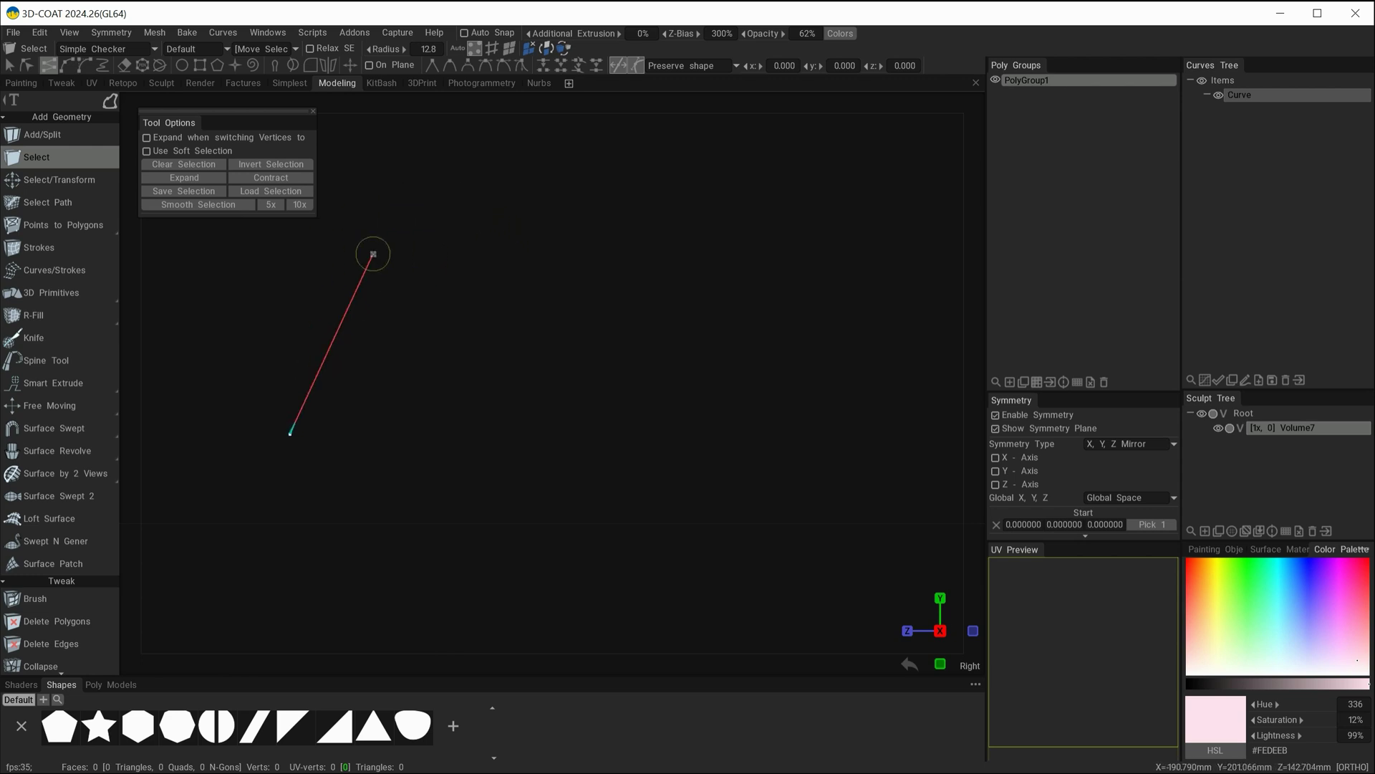
click(424, 264)
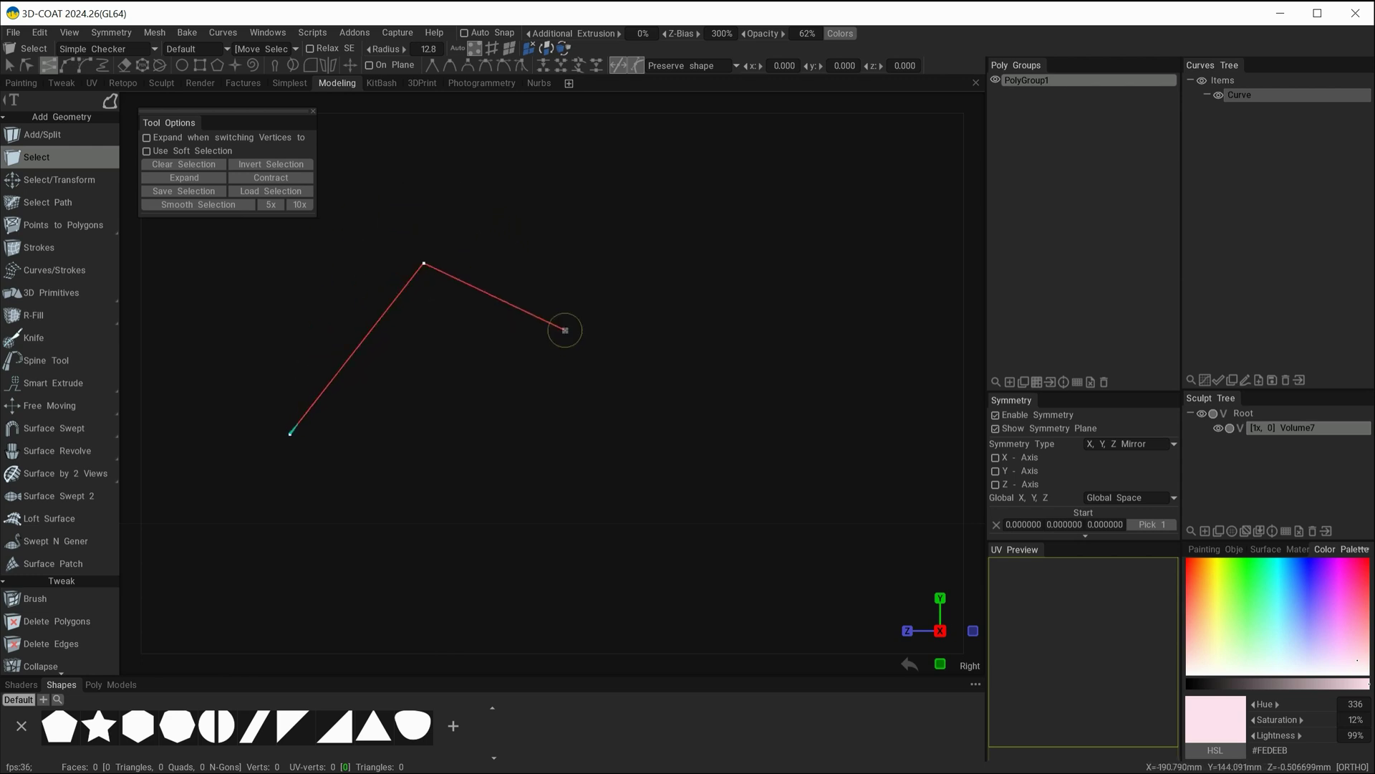
click(706, 272)
click(847, 451)
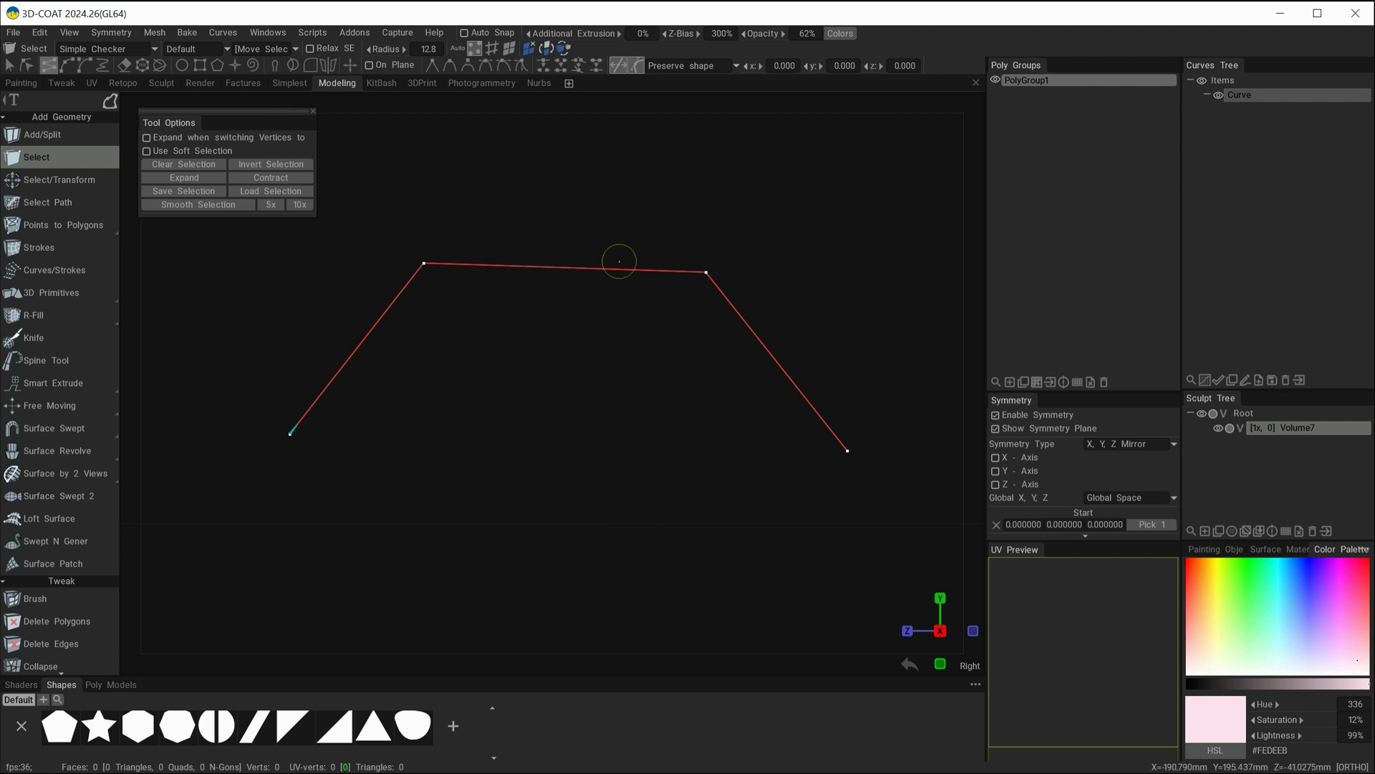
double_click(1243, 94)
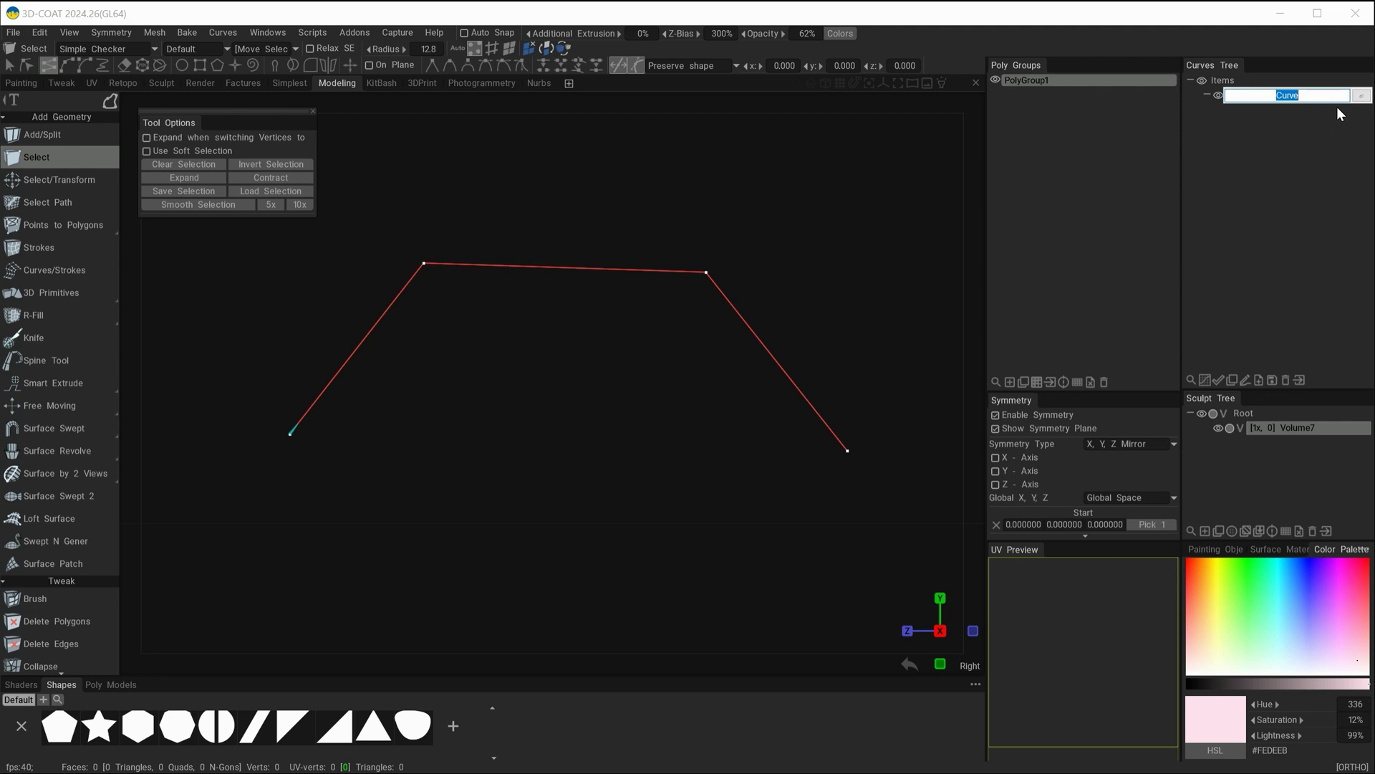
click(1362, 96)
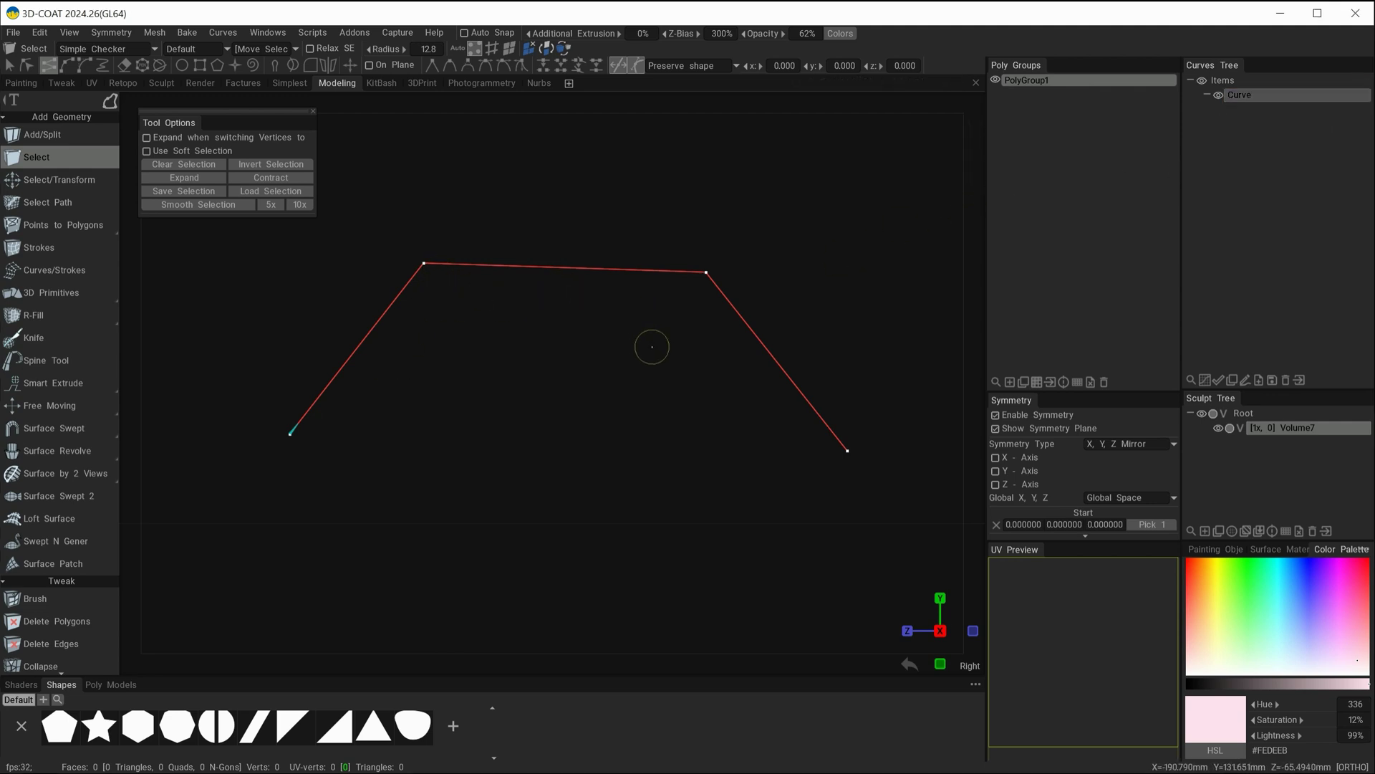
Move the curve's two upper points slightly outward and upward with the point editing tool, and undo the last move of the right-hand one.
key(space)
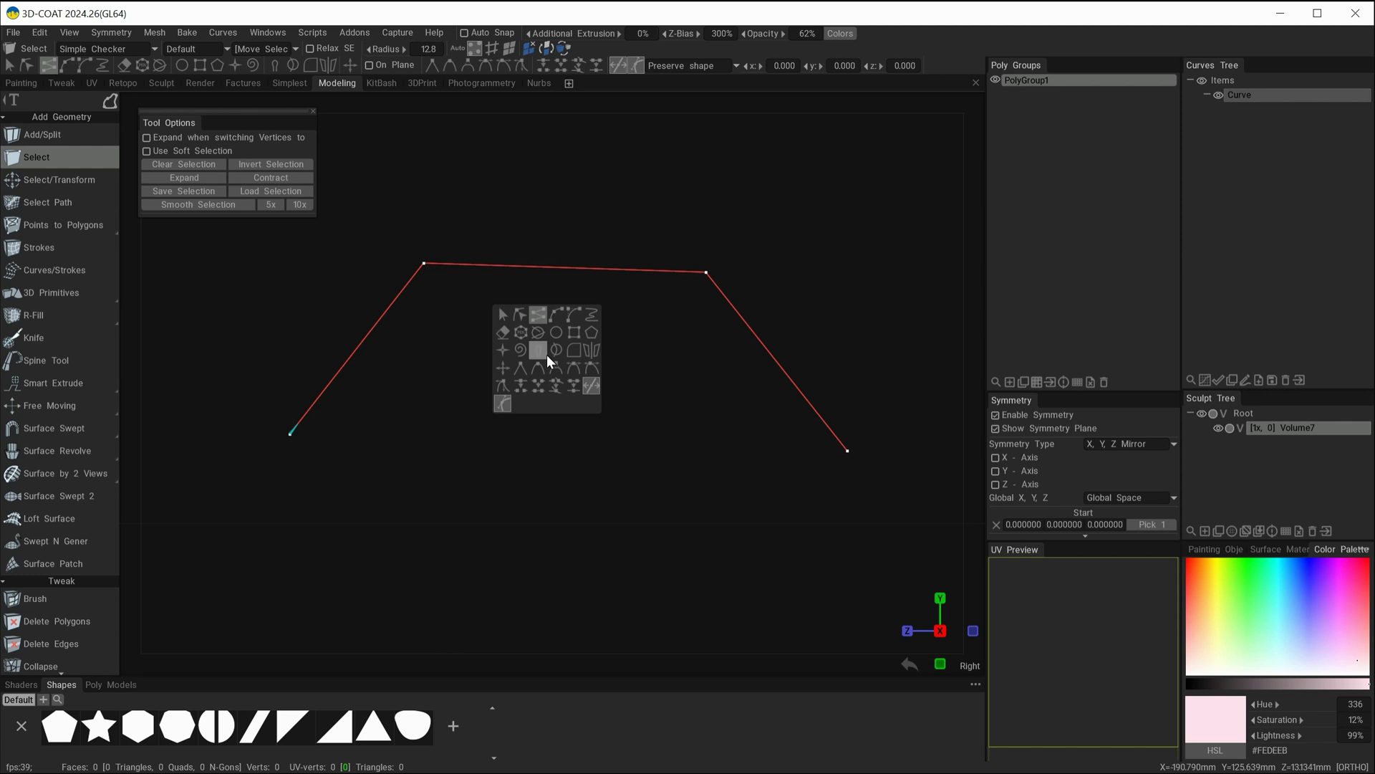
click(520, 319)
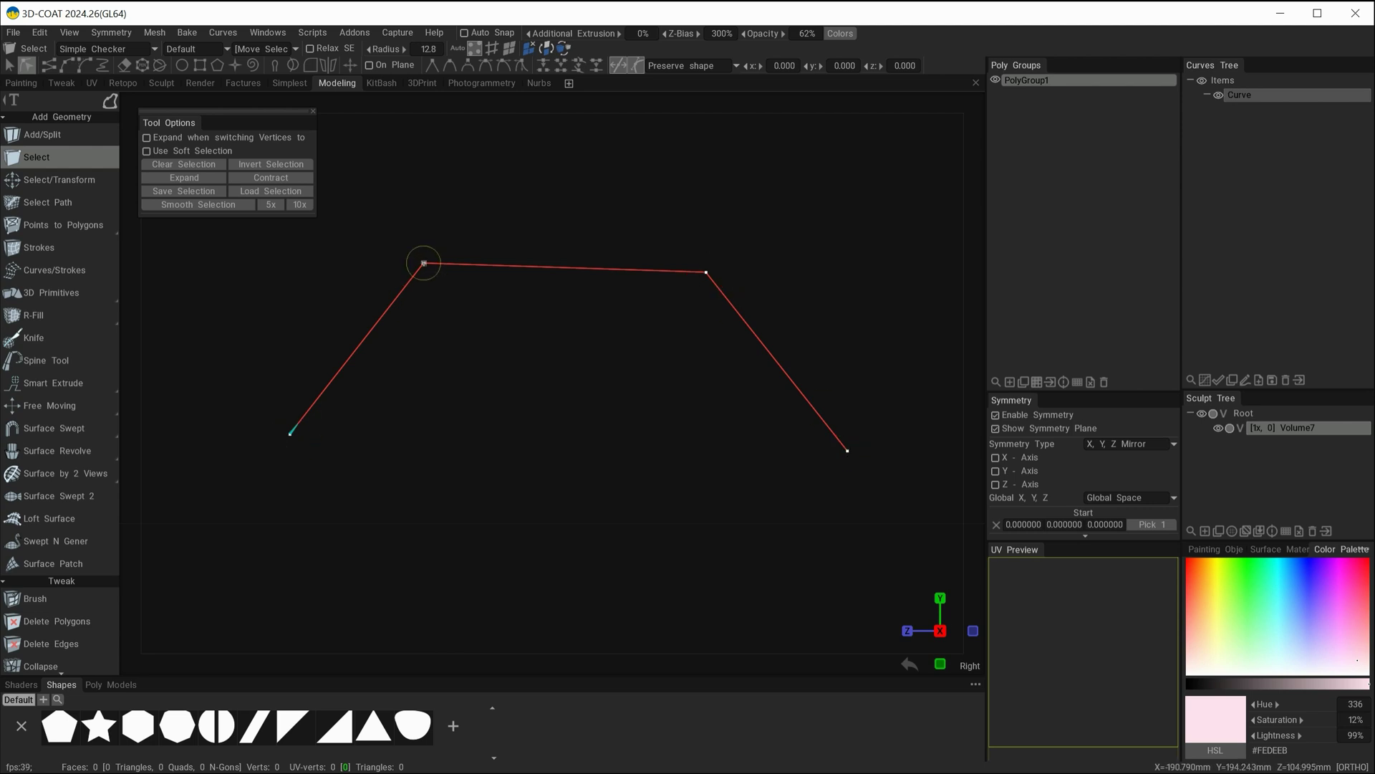
mouse_move(424, 264)
mouse_down()
mouse_move(451, 329)
mouse_move(387, 205)
mouse_move(402, 267)
mouse_move(372, 226)
mouse_move(423, 279)
mouse_move(409, 242)
mouse_up()
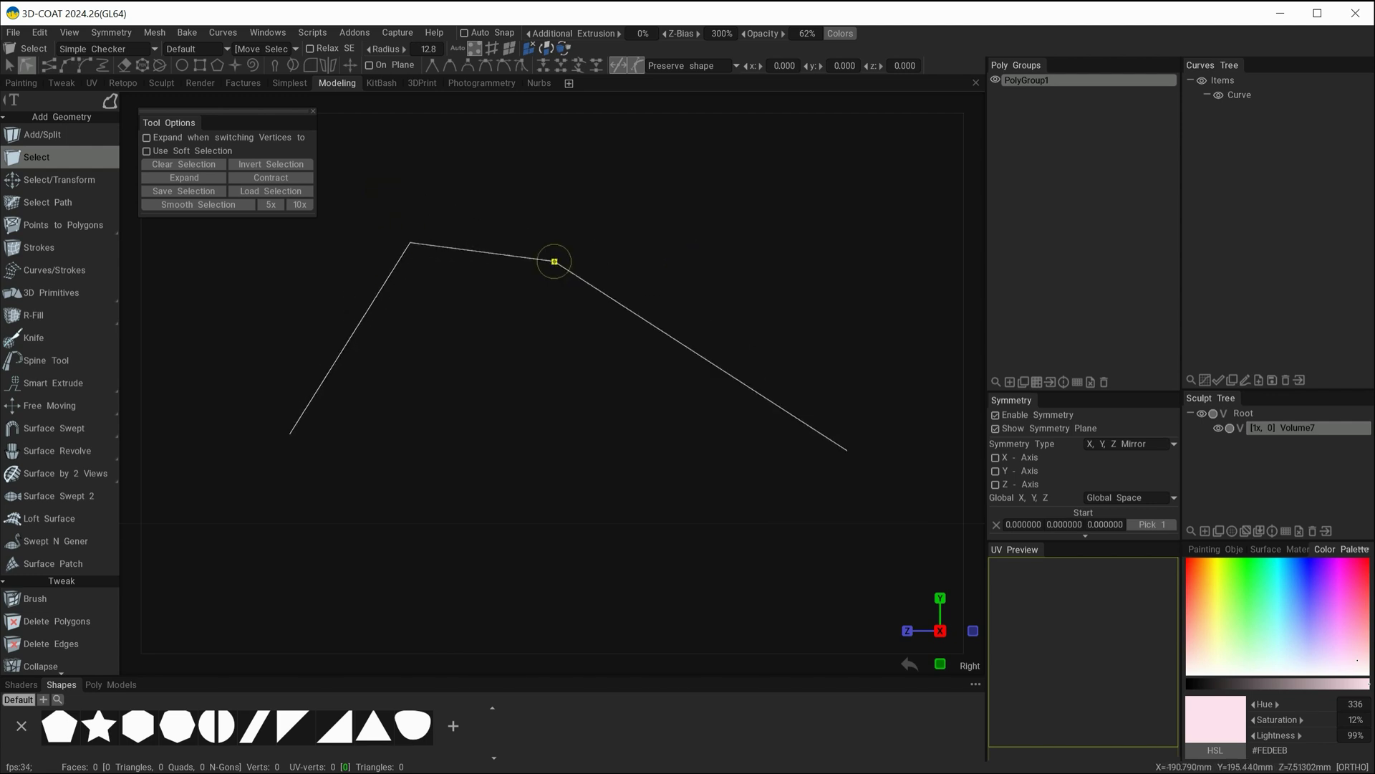
drag(705, 271, 704, 233)
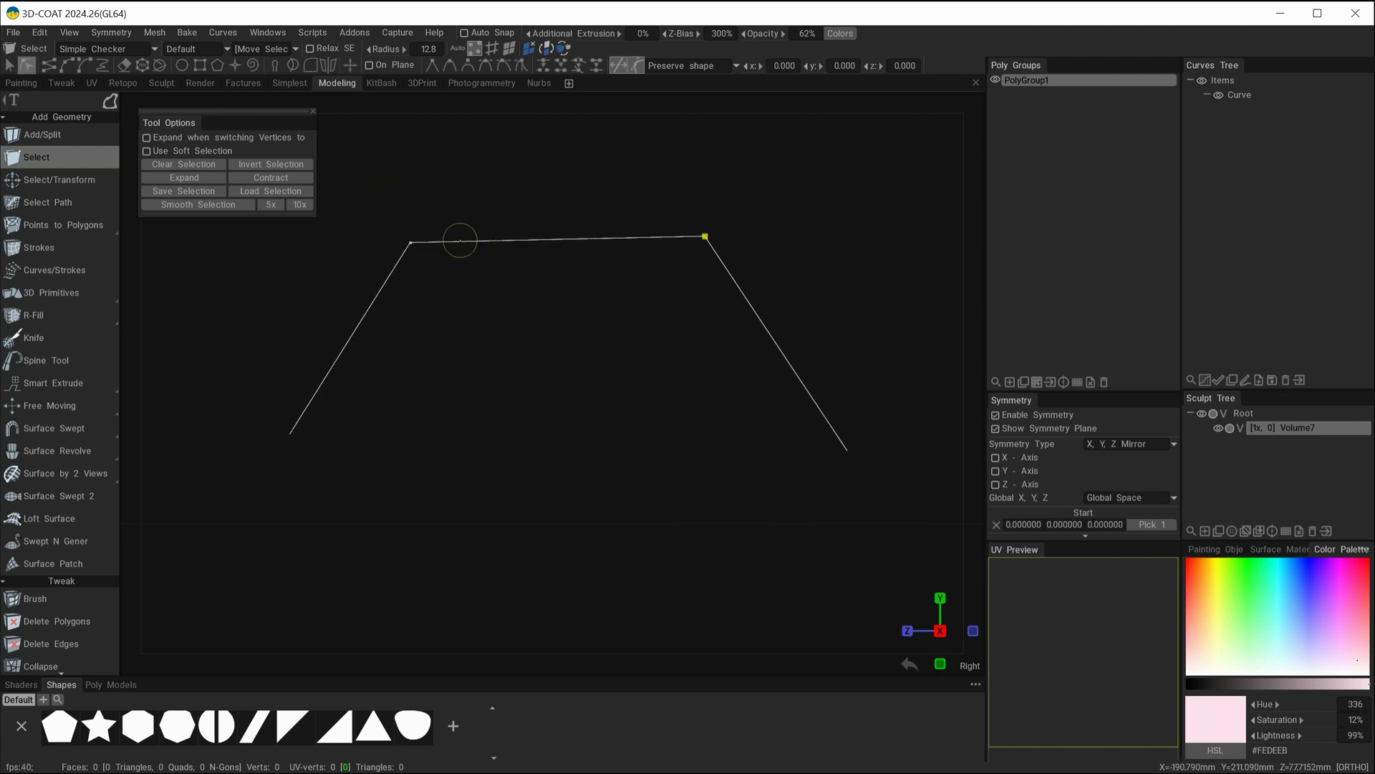
key(ctrl+z)
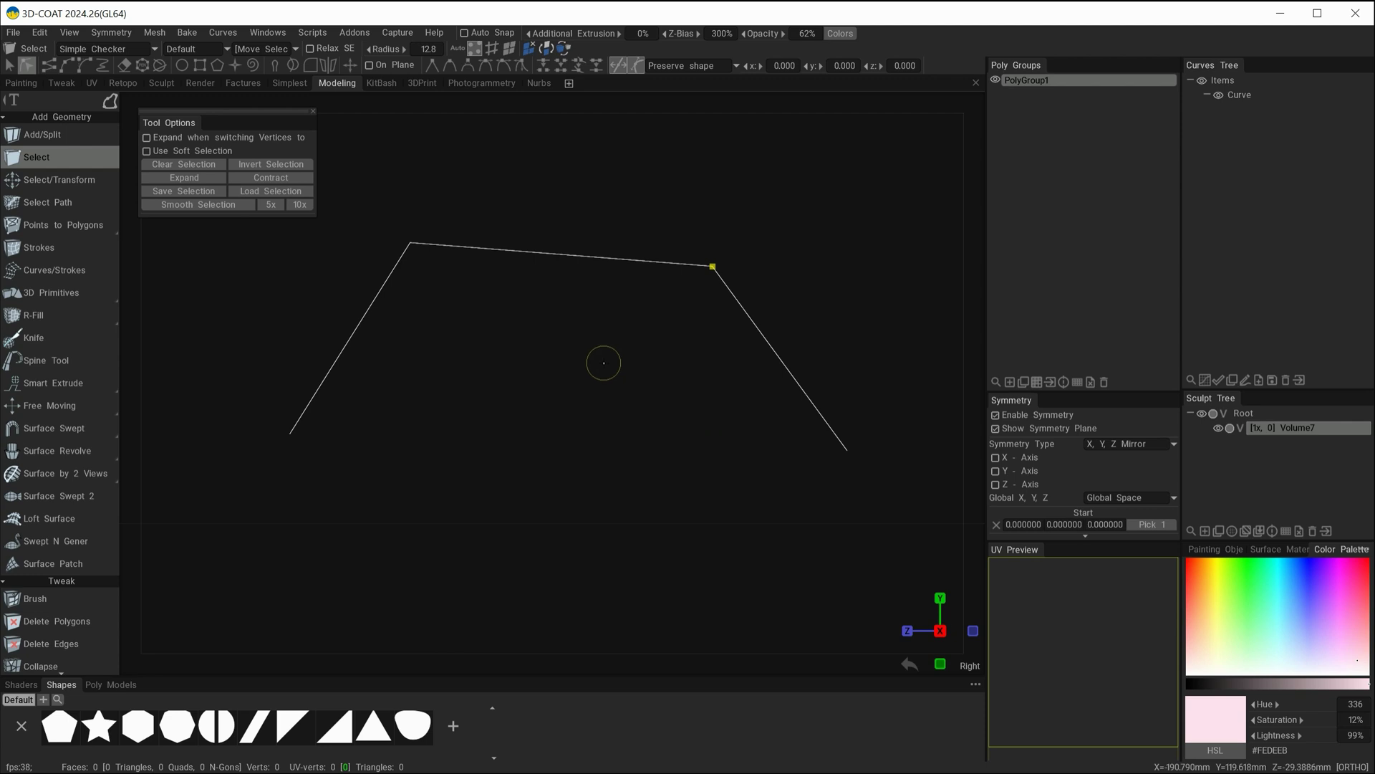
Practise selecting and deselecting the whole curve with the curve selection tool, and select it from its entry in the Curves Tree.
key(space)
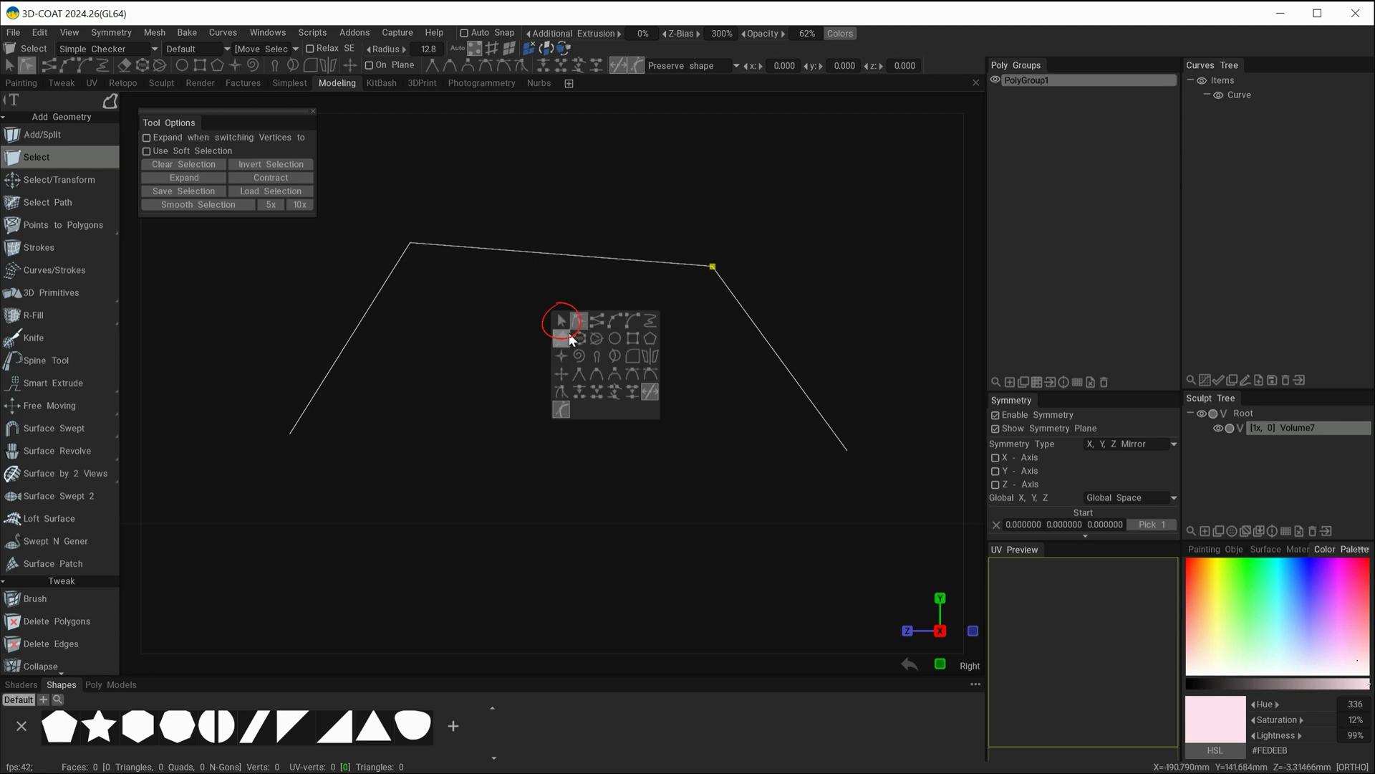
click(561, 321)
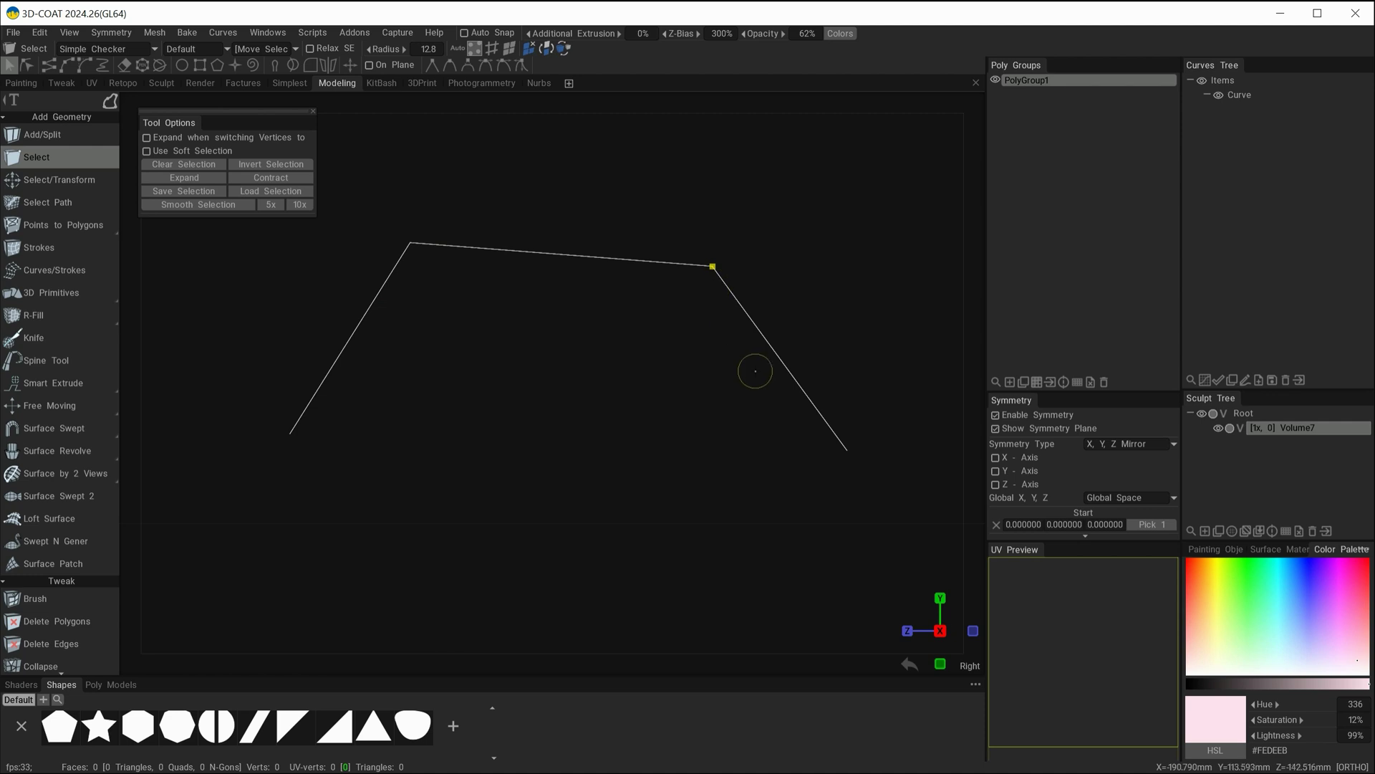
click(609, 258)
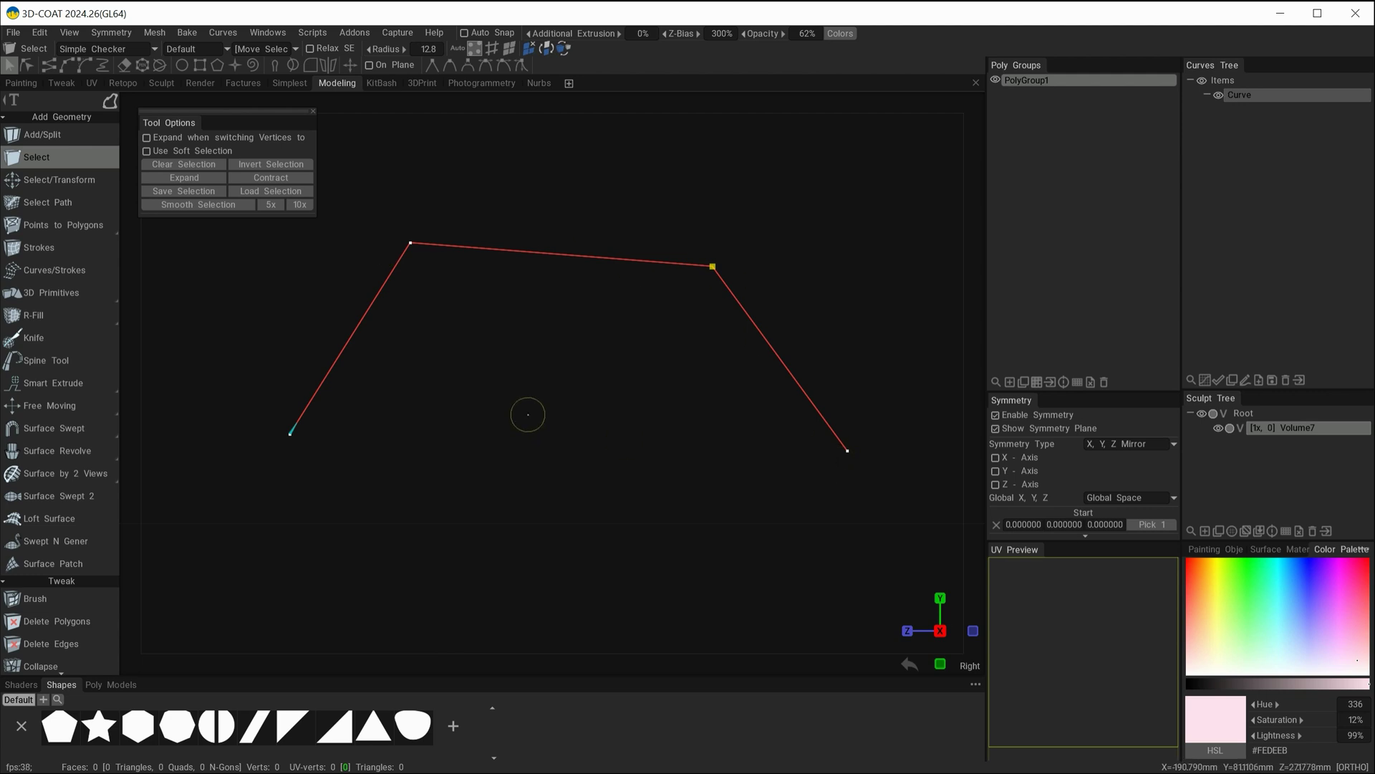
click(1247, 96)
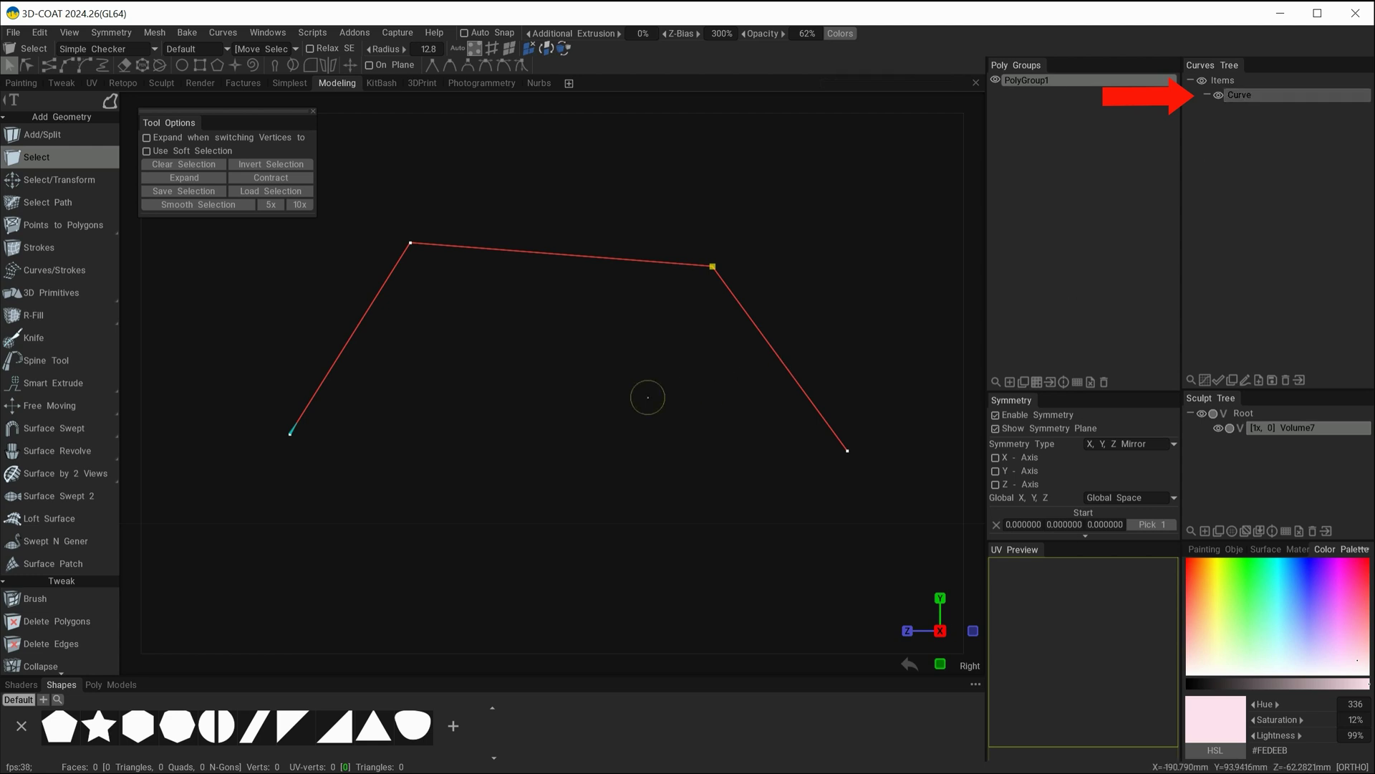
click(648, 397)
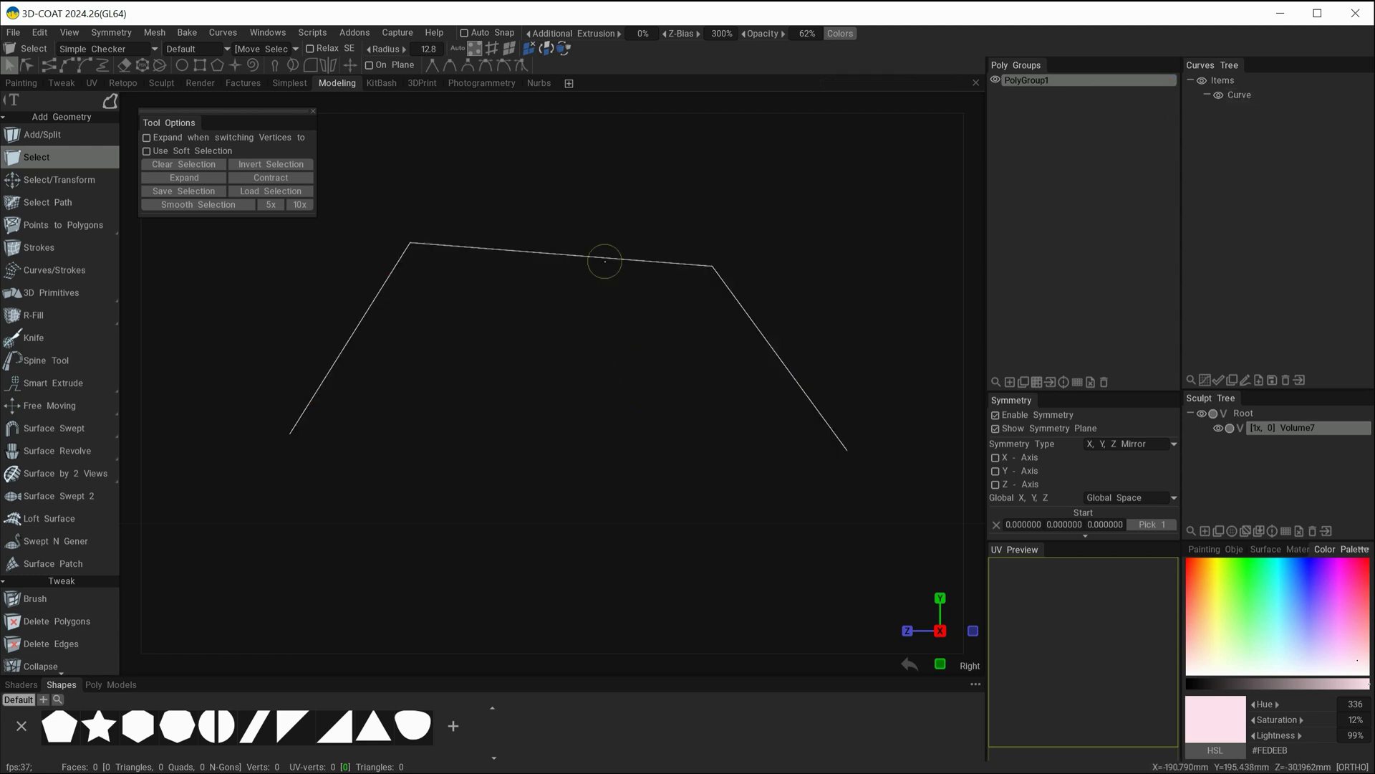
click(604, 260)
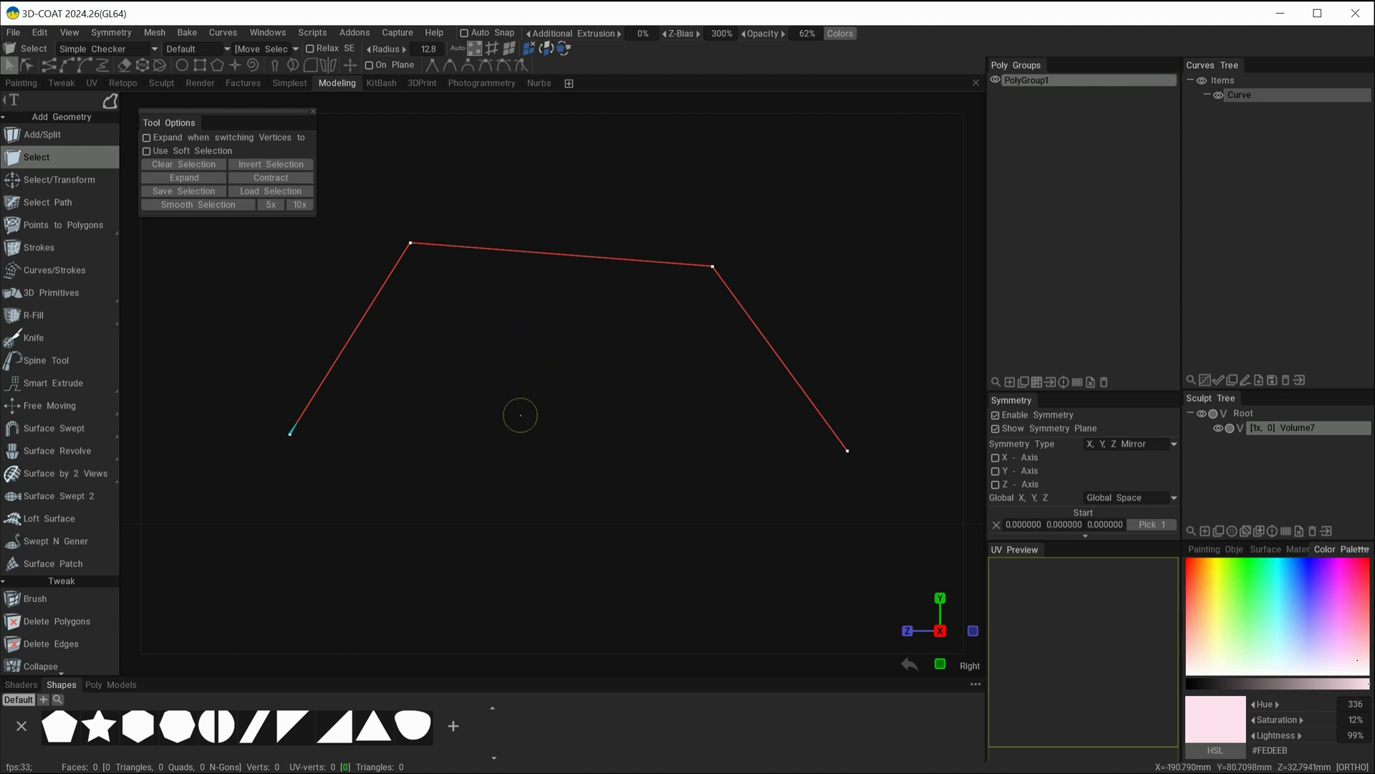
click(516, 419)
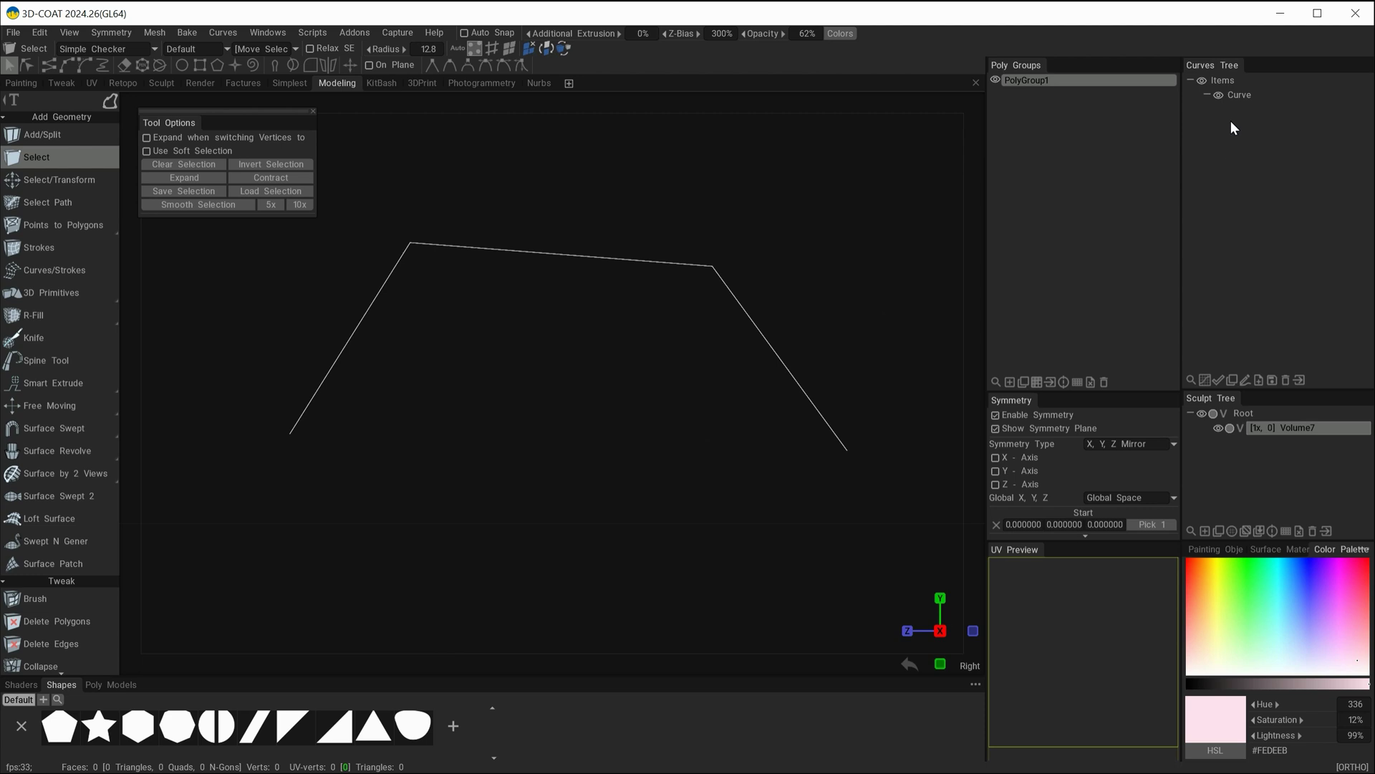
click(1251, 97)
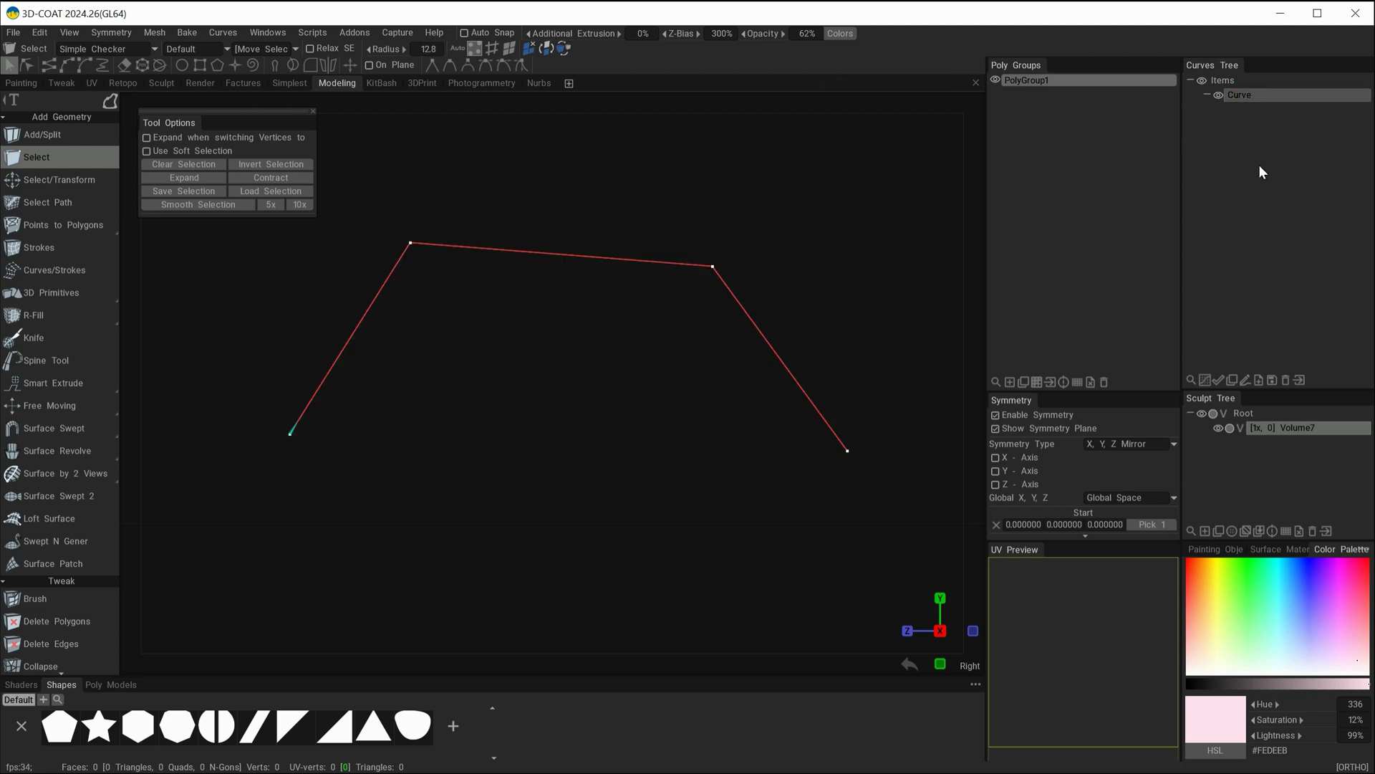
Hide the curve through the Curves Tree, show it again, and clear the selection.
click(1218, 95)
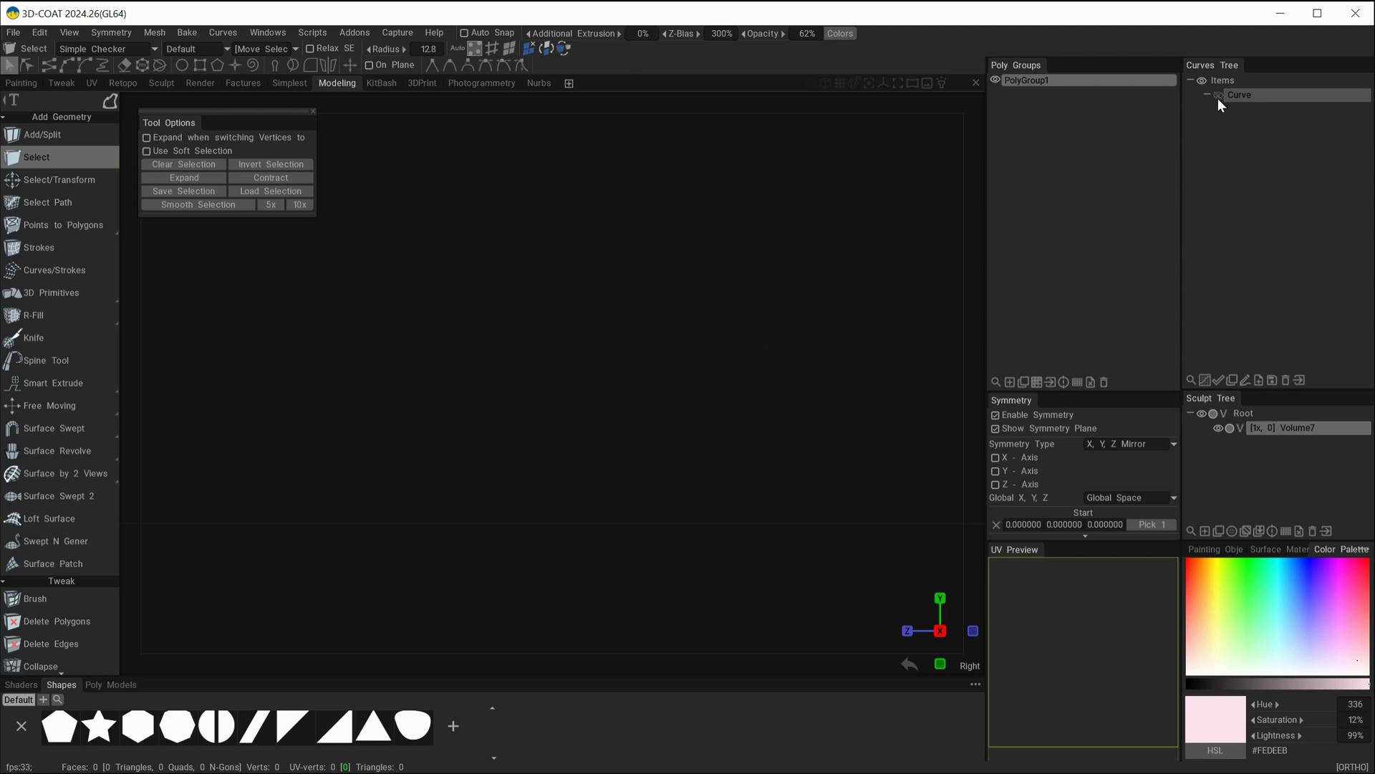
click(1218, 96)
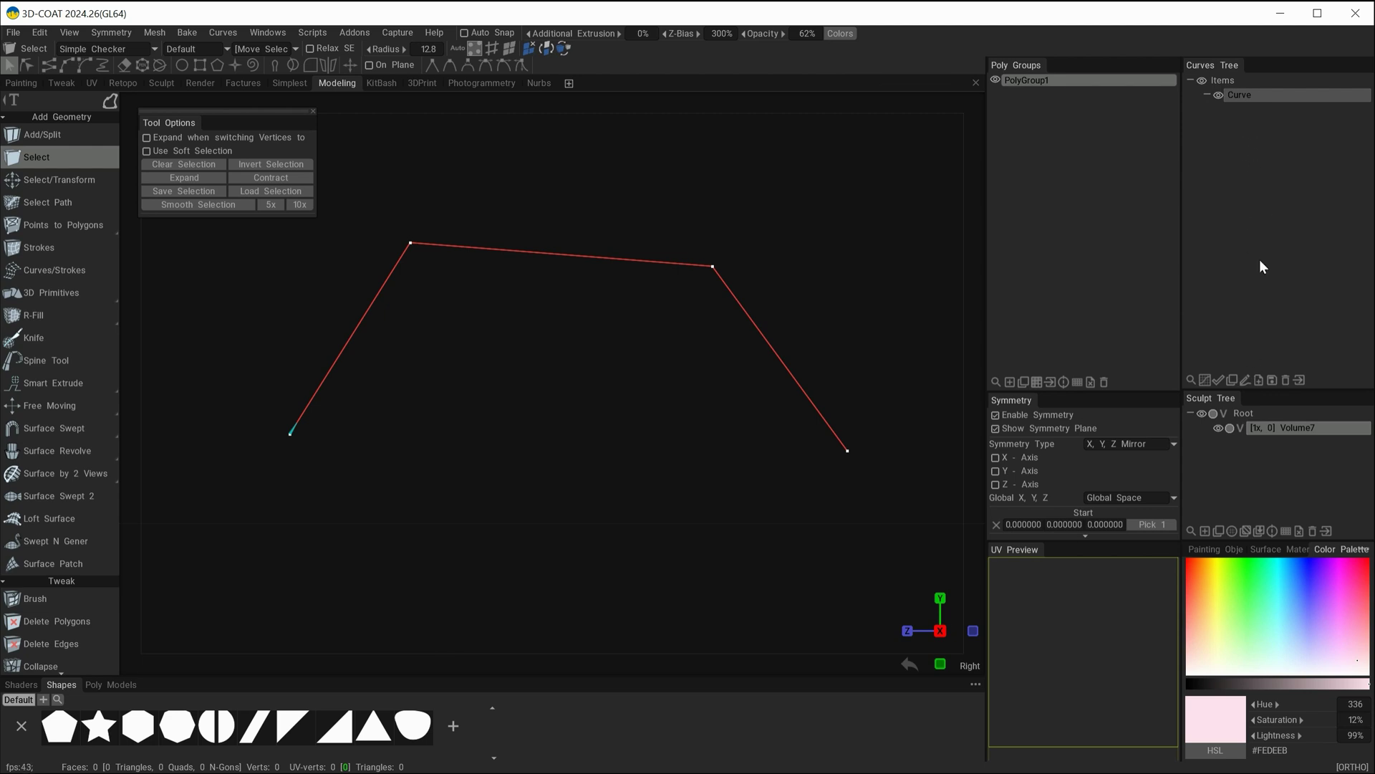
click(1262, 336)
Draw a smooth open curve through four points, arching over the straight-segment curve.
key(space)
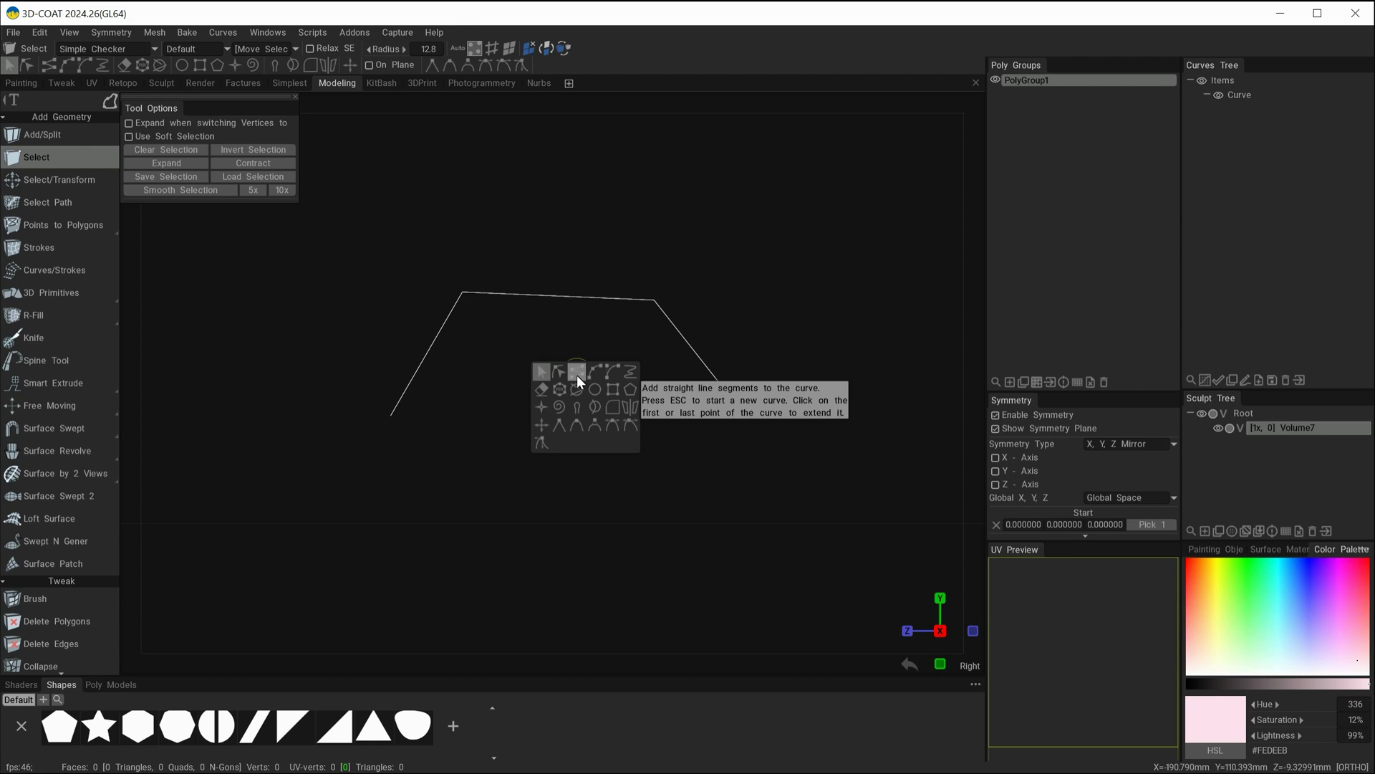
click(595, 370)
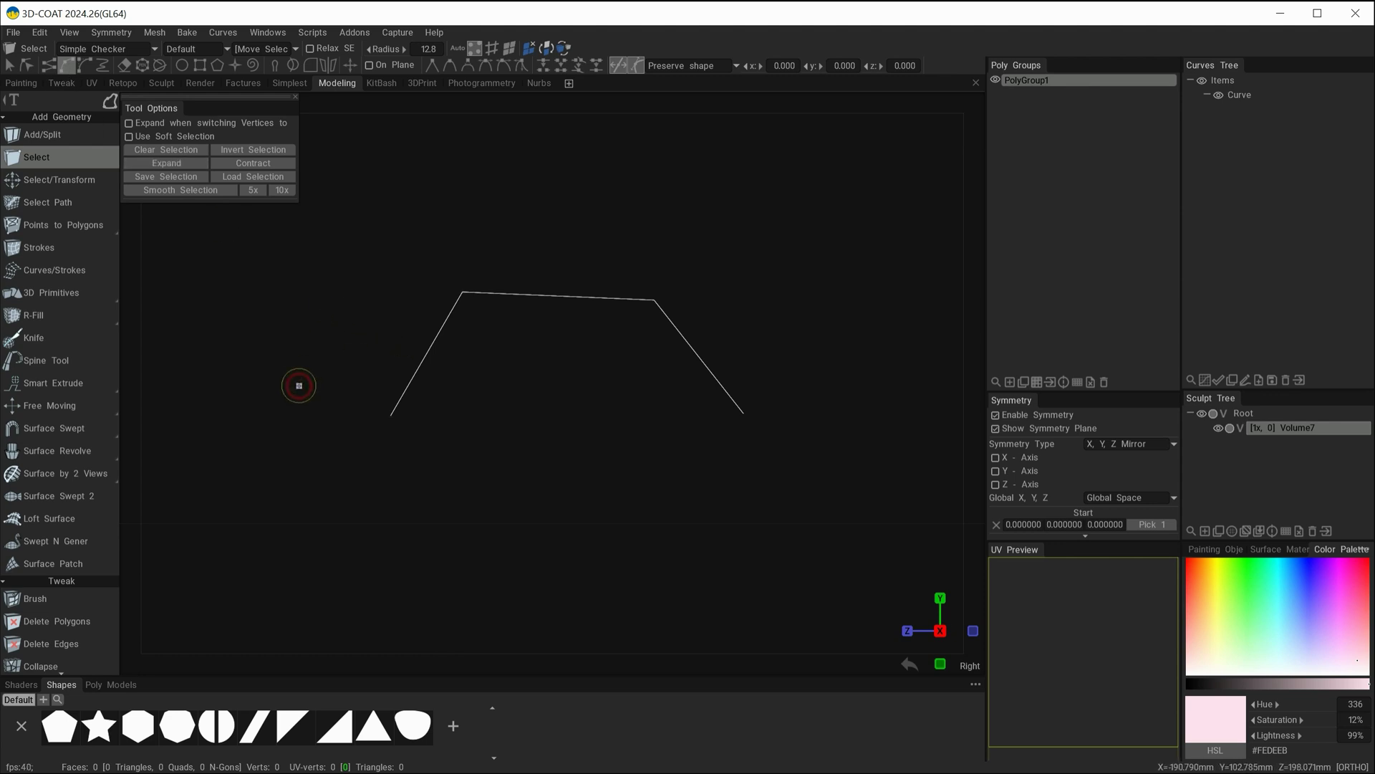
click(299, 386)
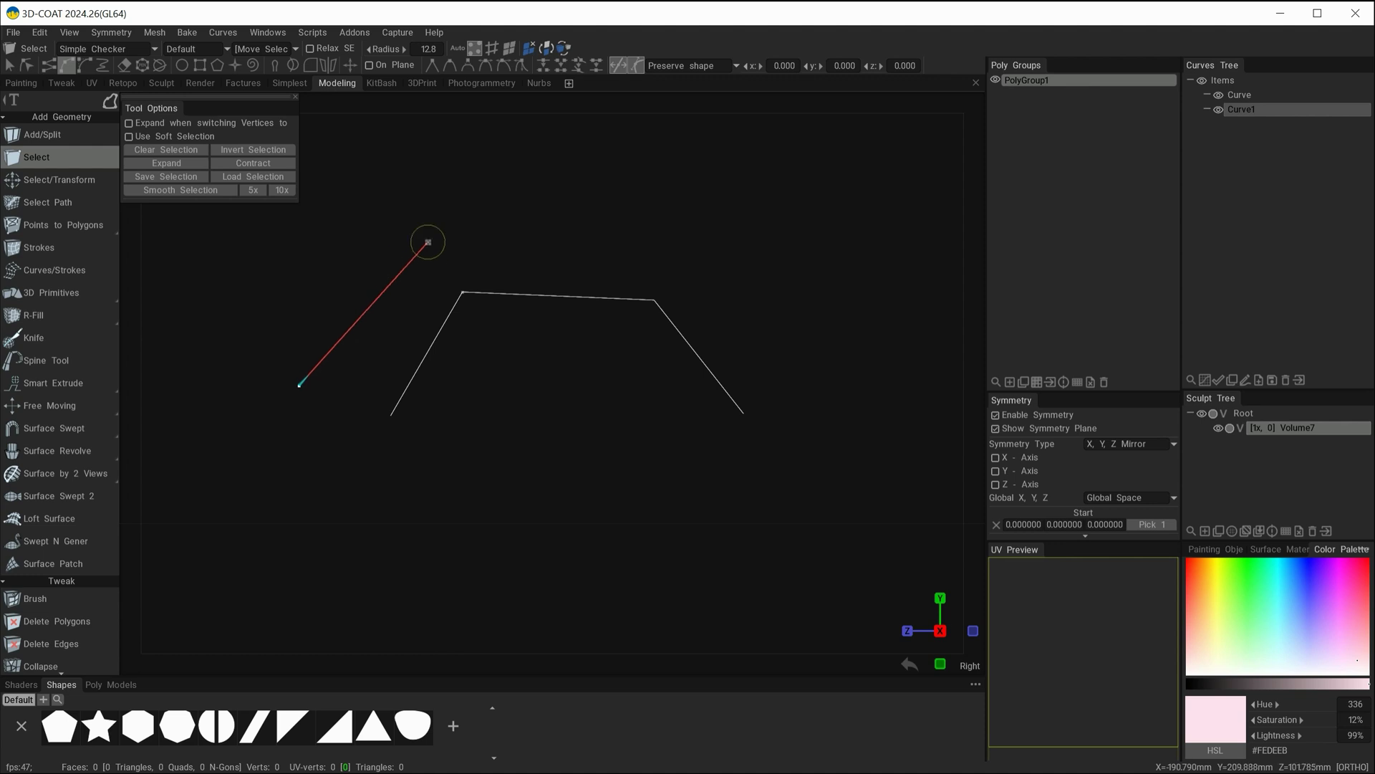
click(443, 233)
click(683, 206)
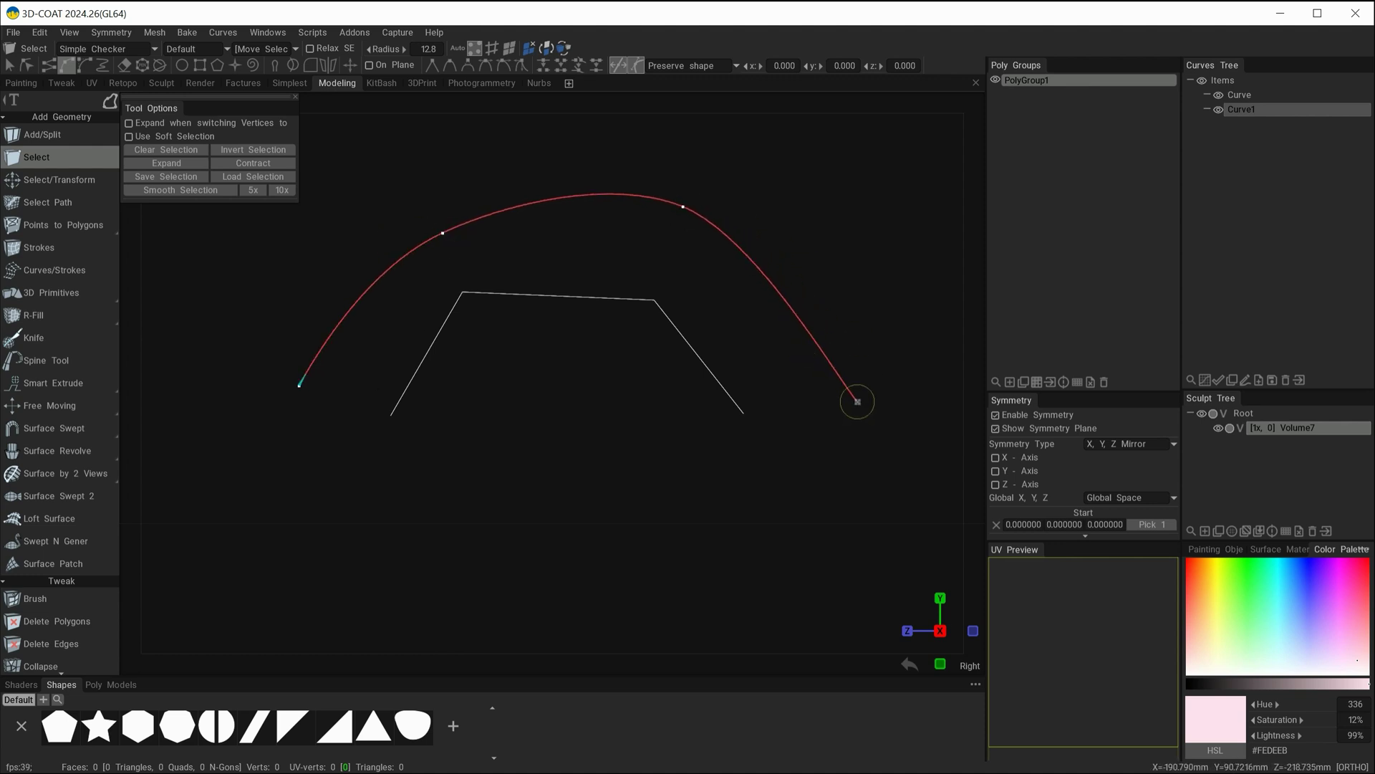
click(857, 410)
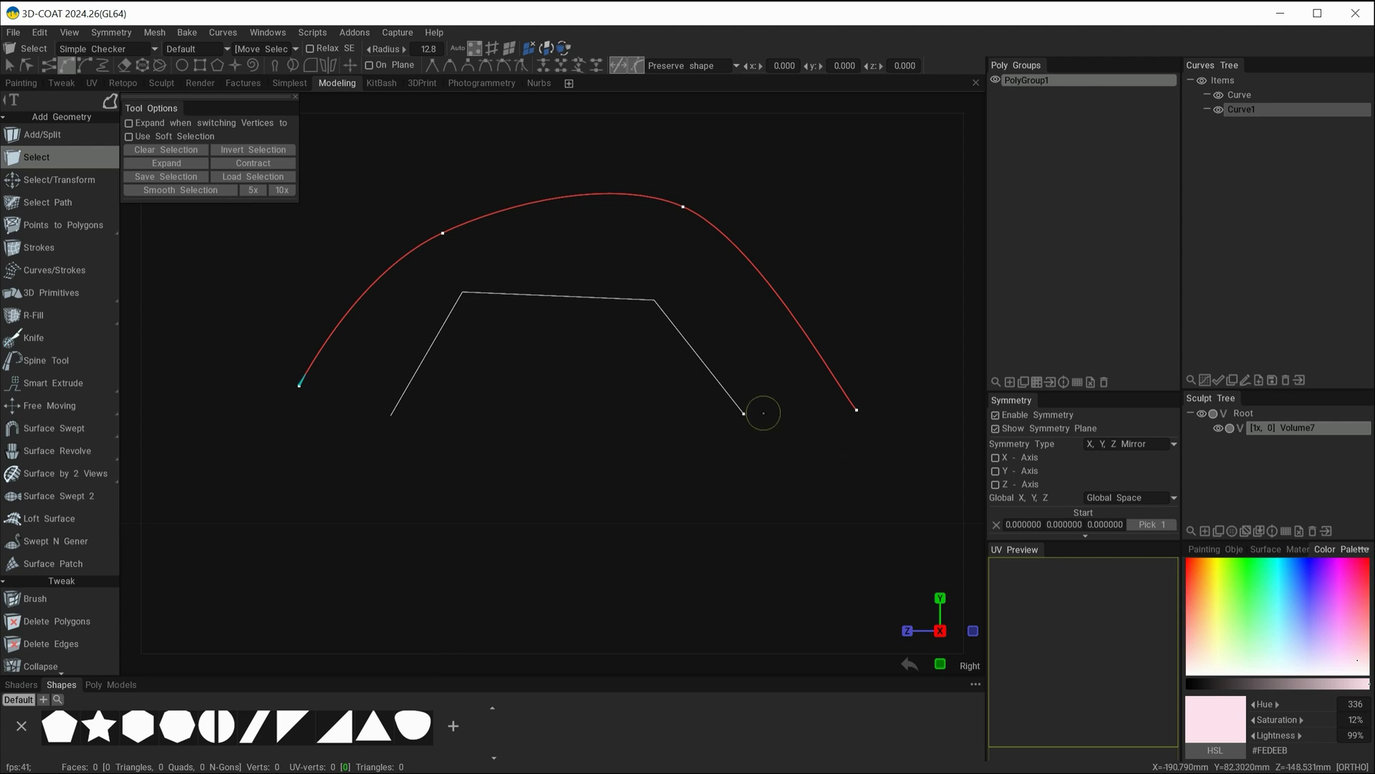
Toggle the smooth curve's visibility off and back on in the Curves Tree.
click(1218, 109)
click(1217, 109)
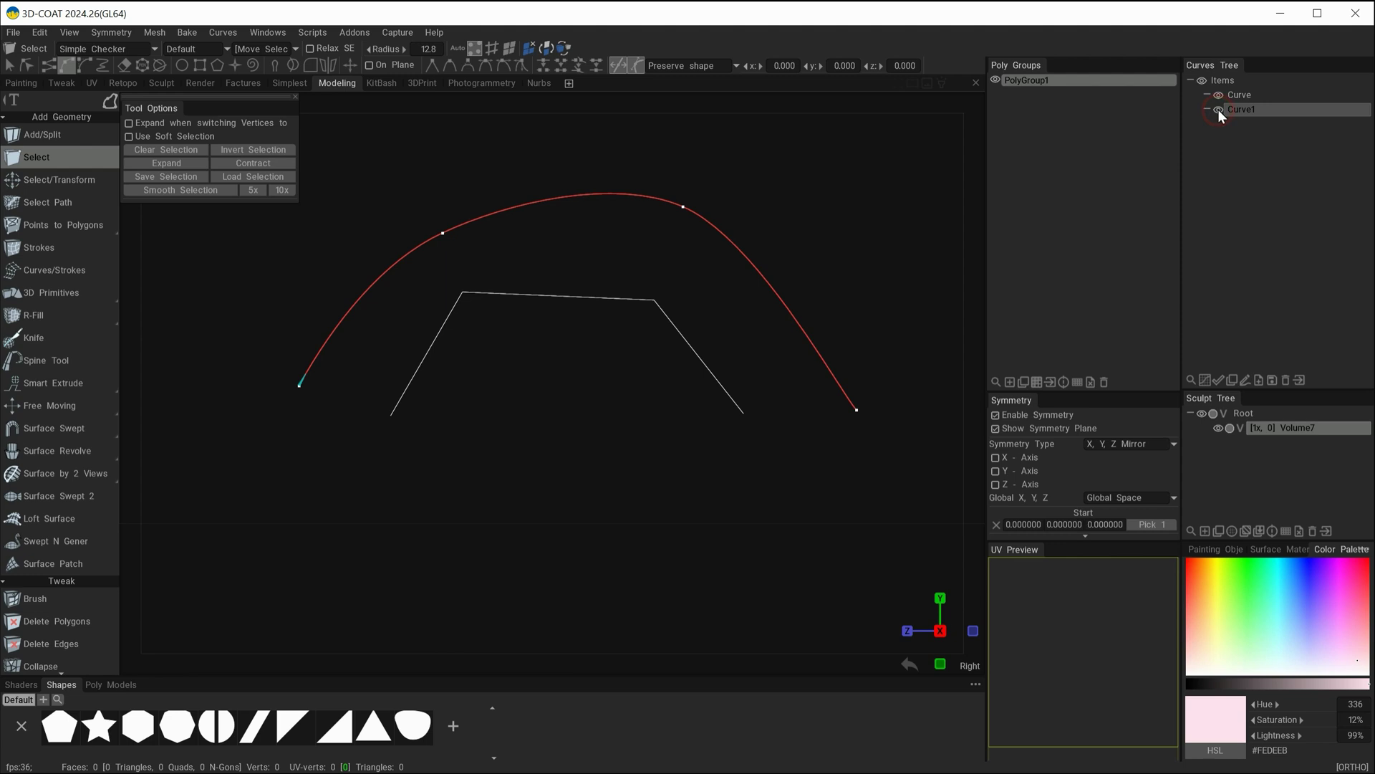
click(1218, 109)
click(1218, 109)
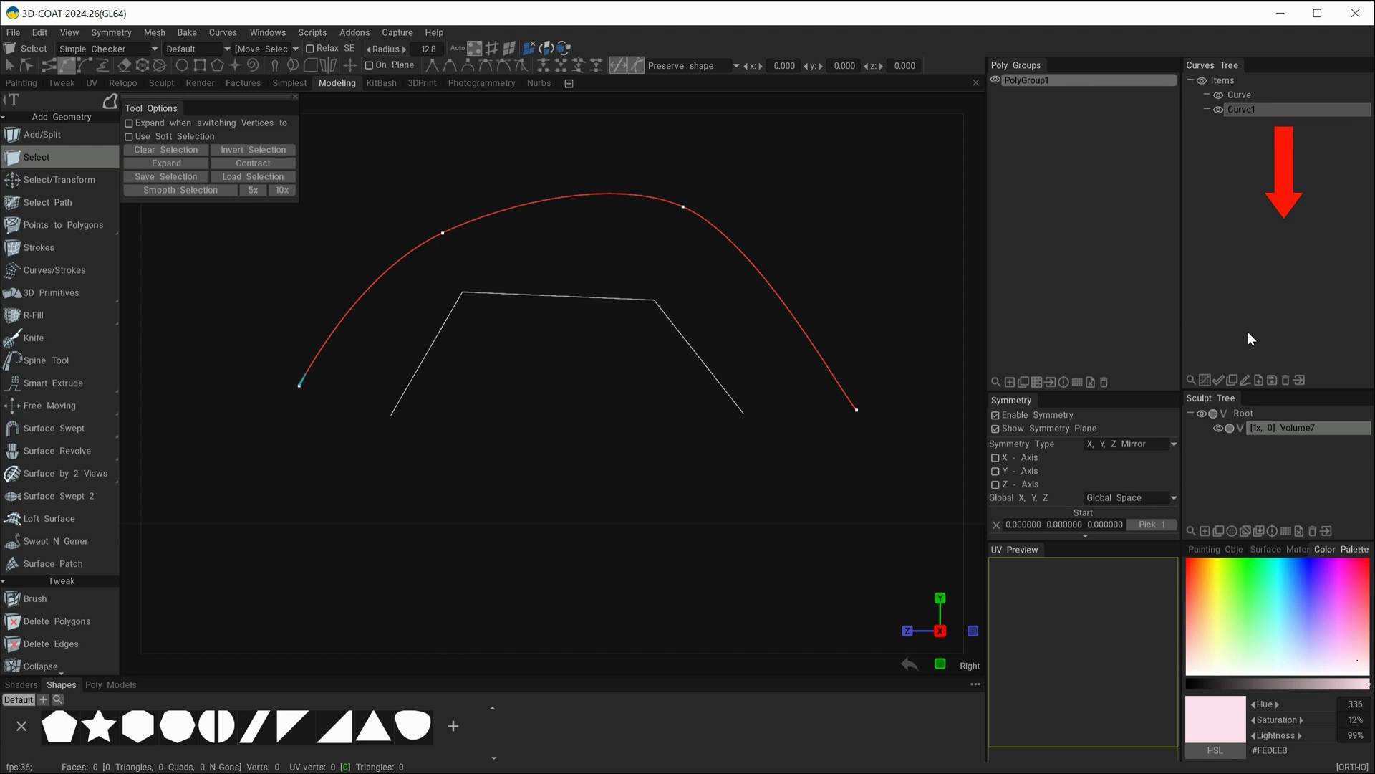
Select both curves together in the Curves Tree, and reselect only the smooth arch with the curve selection tool.
click(1250, 95)
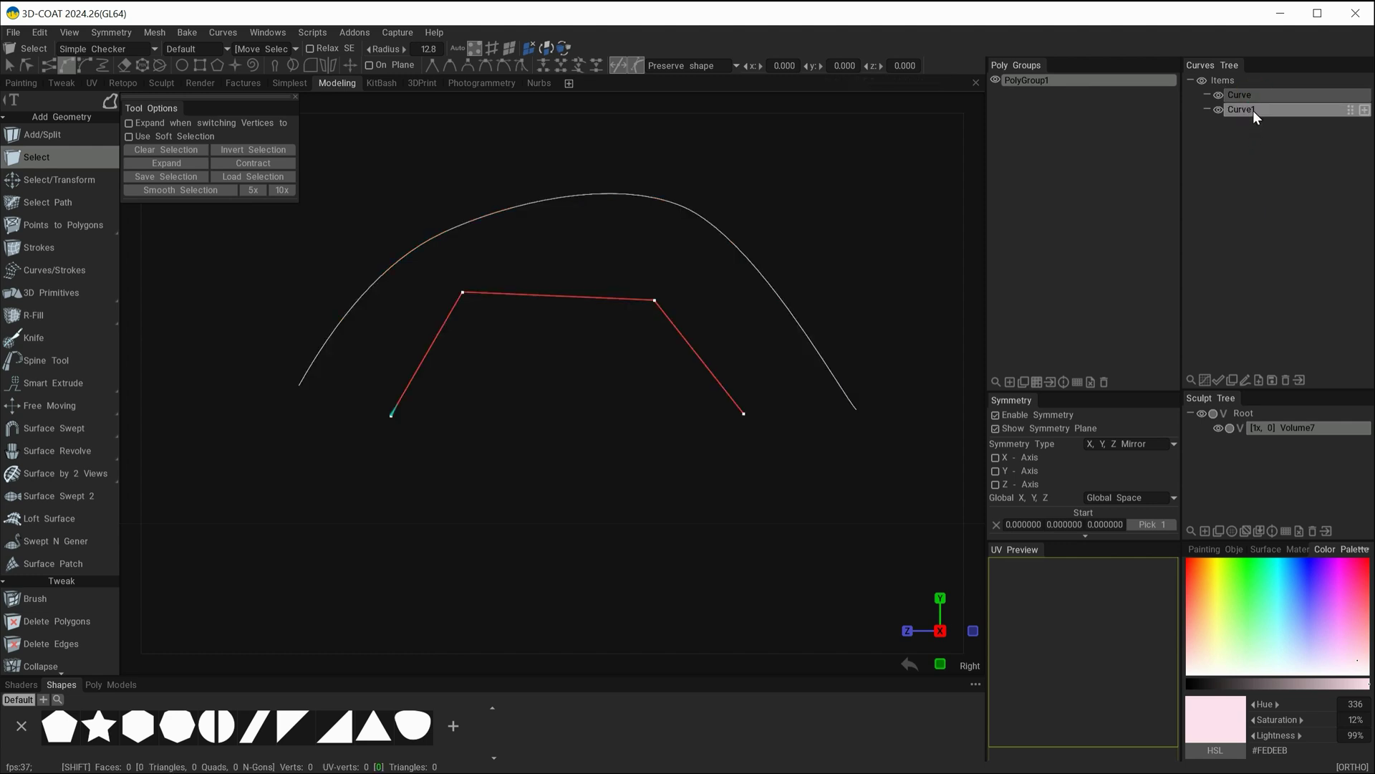
shift+click(1253, 110)
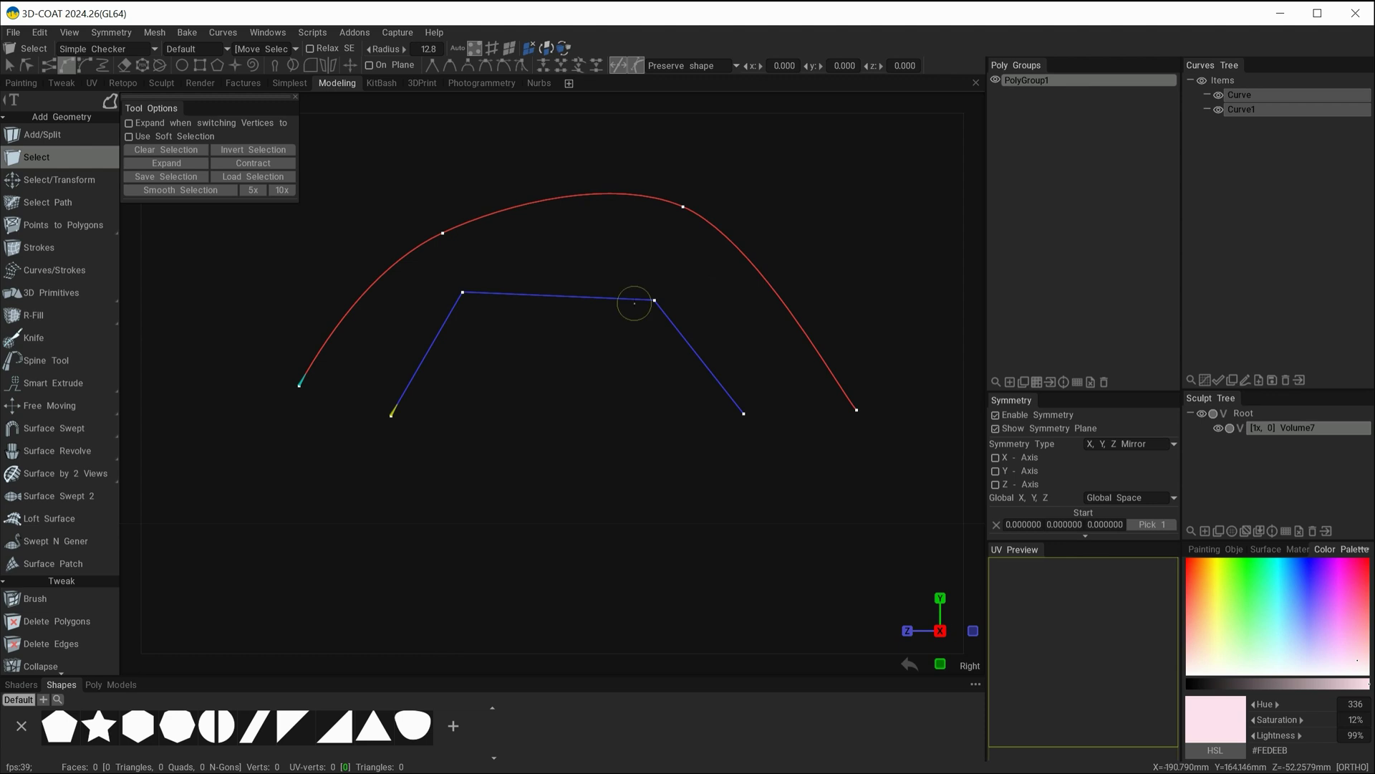
right_click(582, 375)
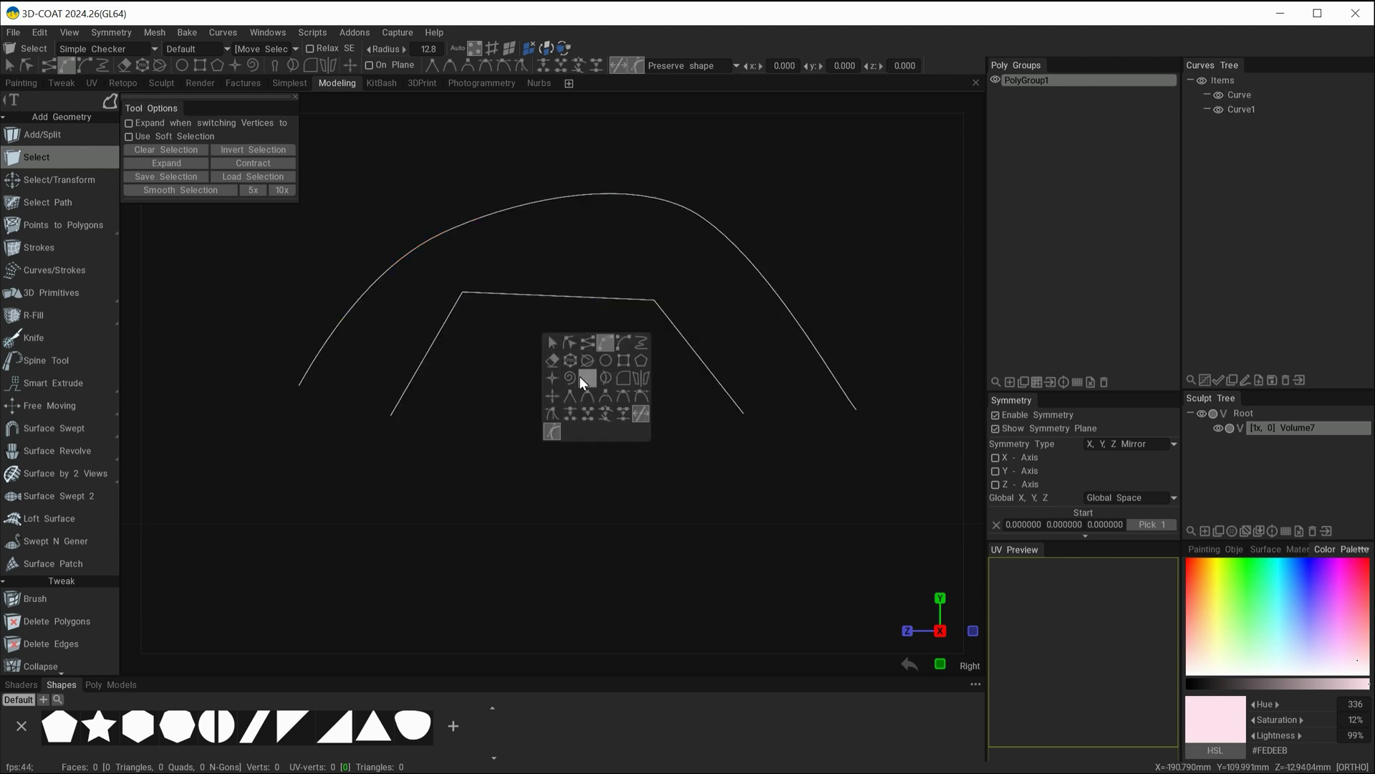
click(522, 206)
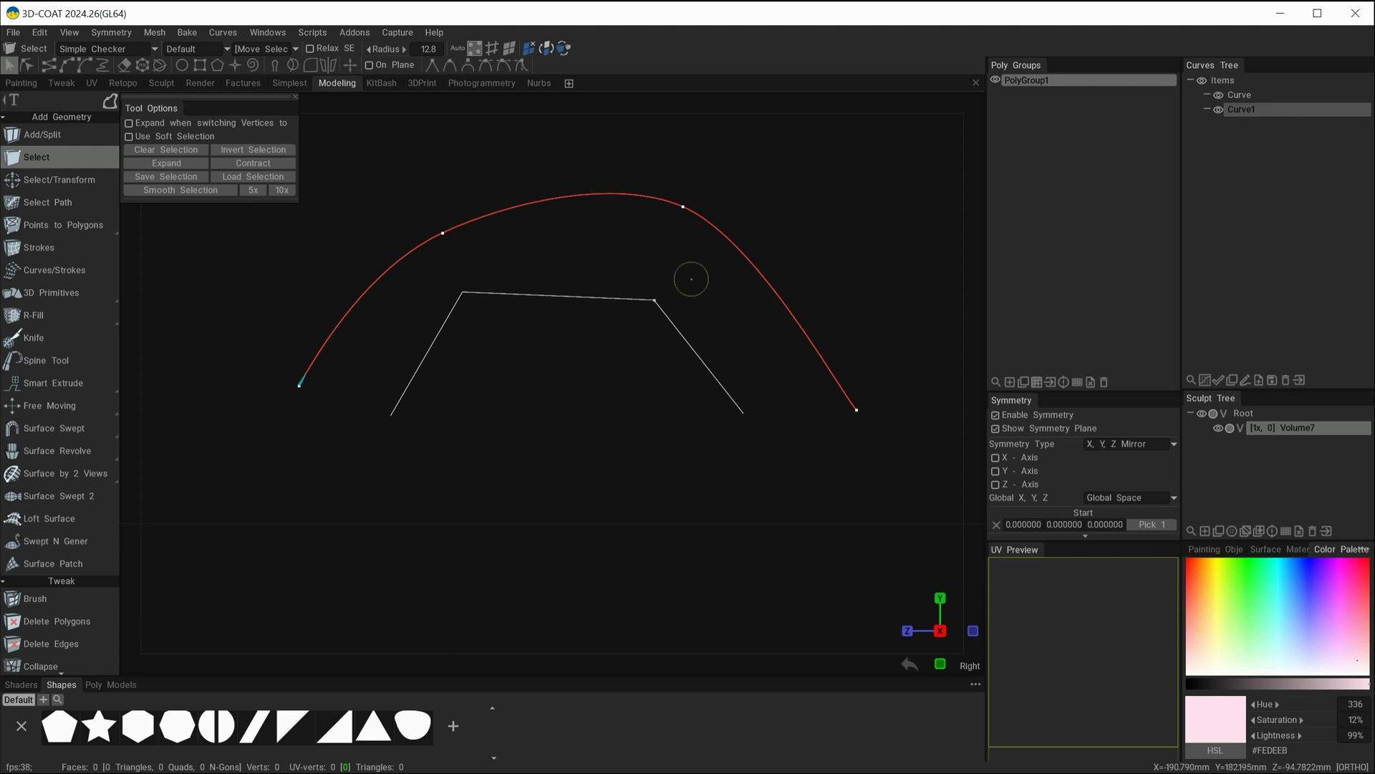
Move the smooth curve's upper right point downward and slightly outward with the point editing tool.
key(space)
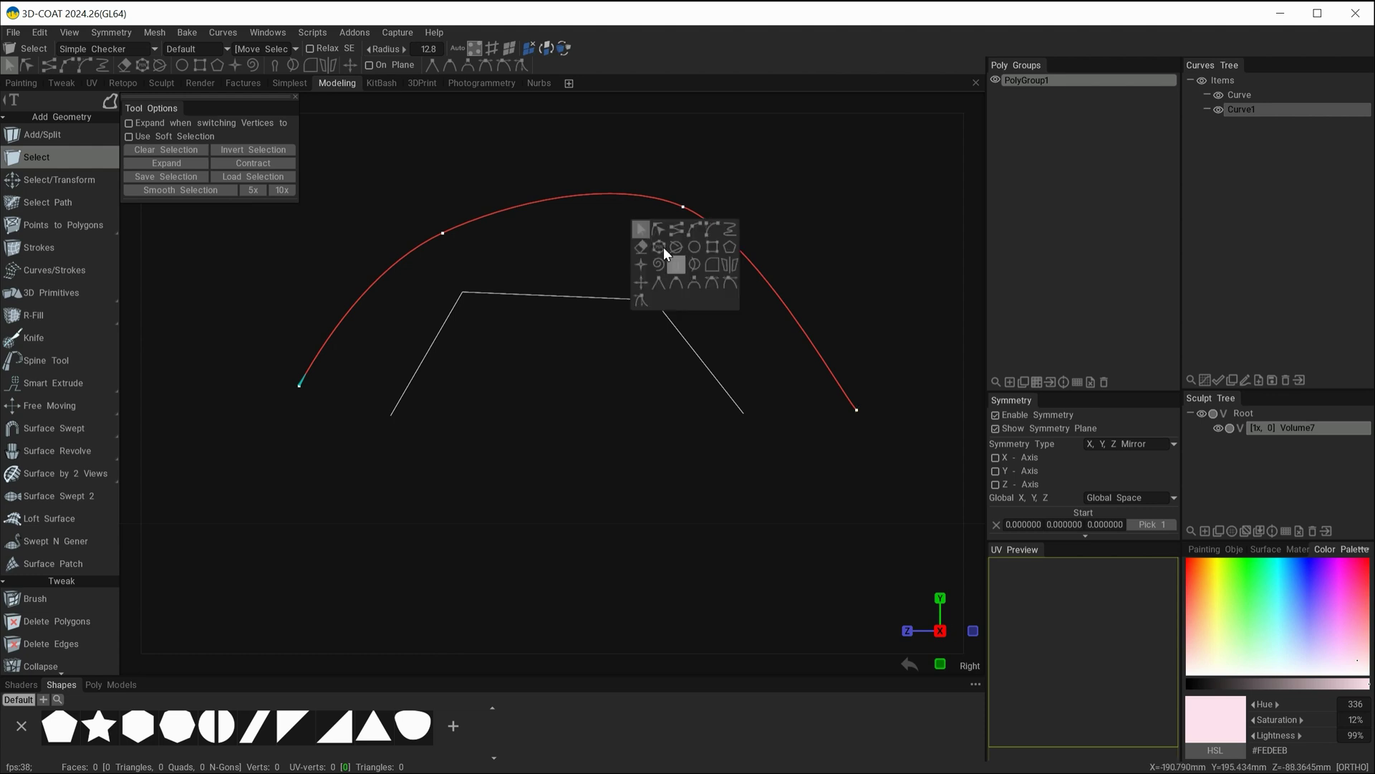
click(659, 234)
drag(682, 209, 697, 250)
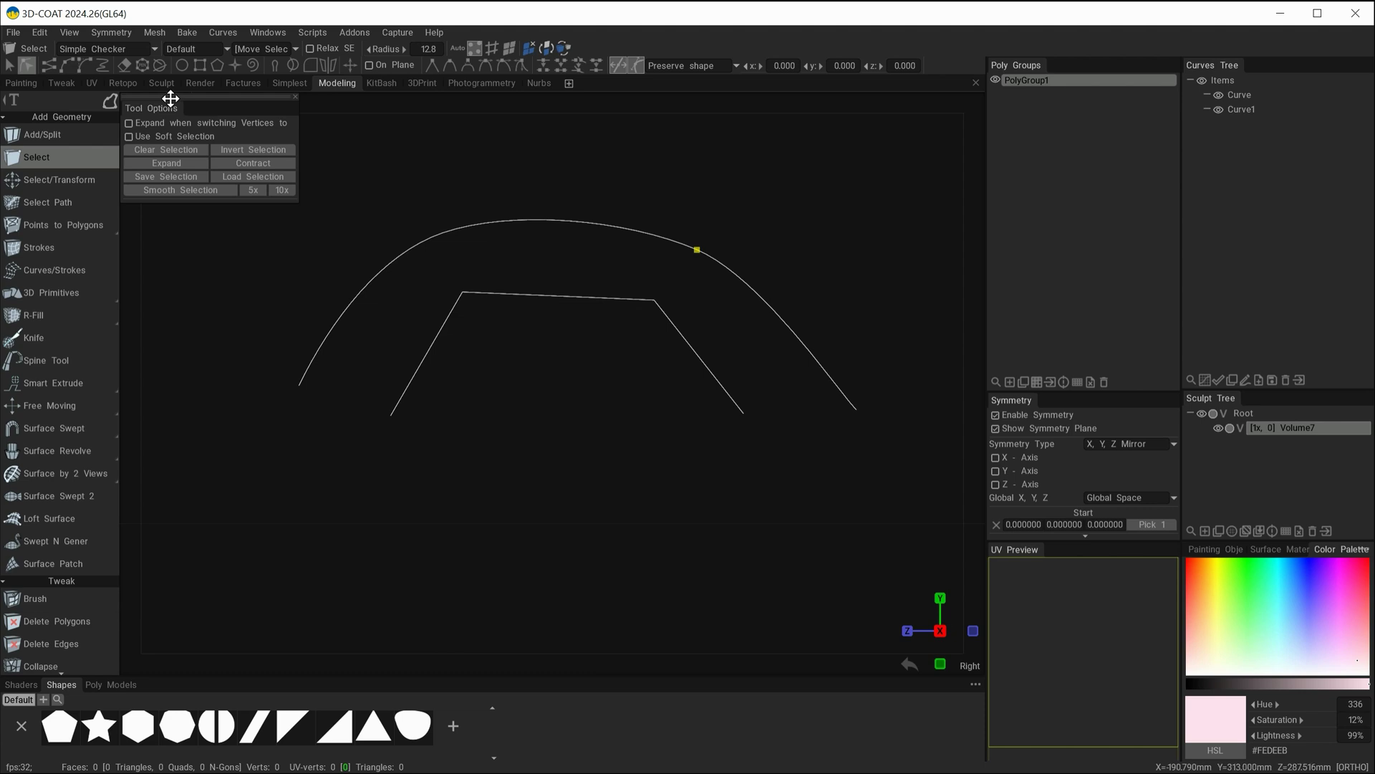
Draw an open B-spline curve with five control points, arching over the smooth curve from beyond its left end to beyond its right end.
key(space)
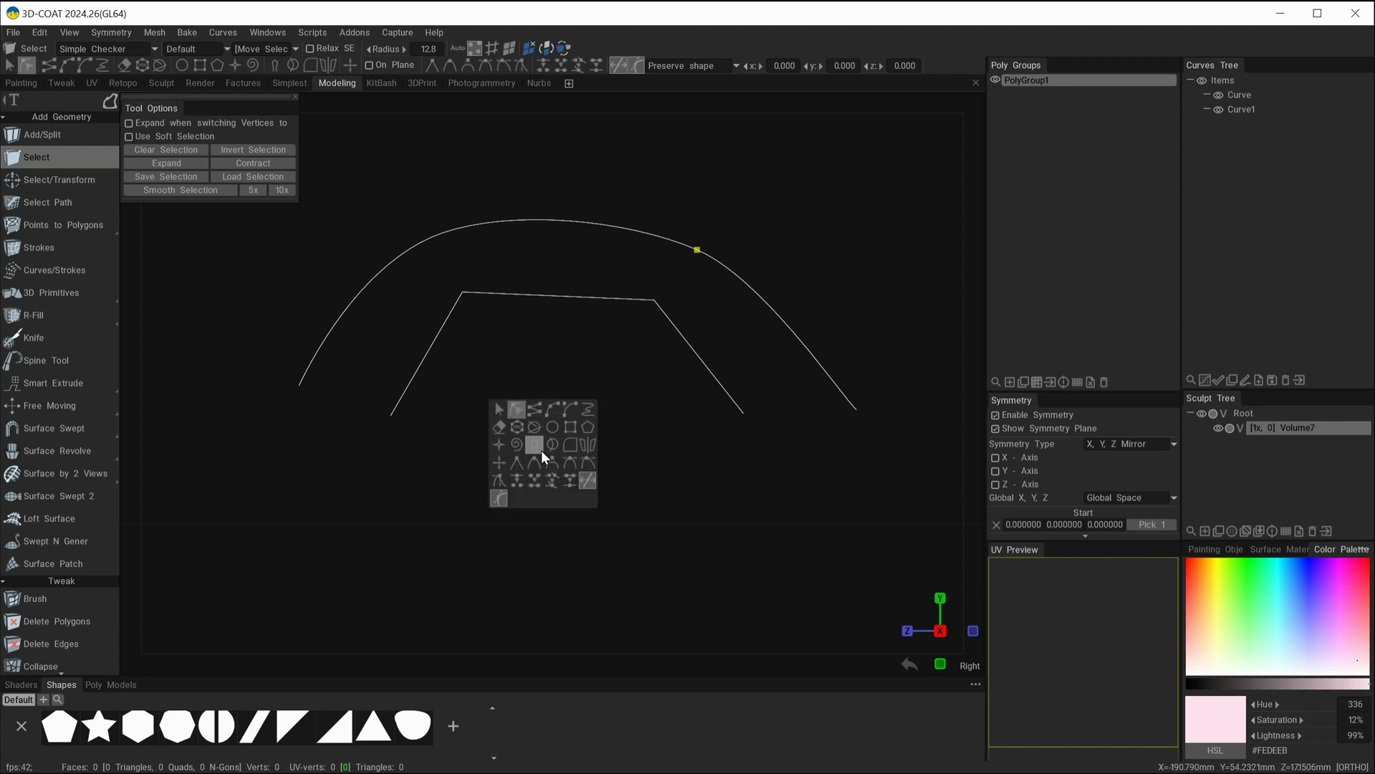
click(570, 411)
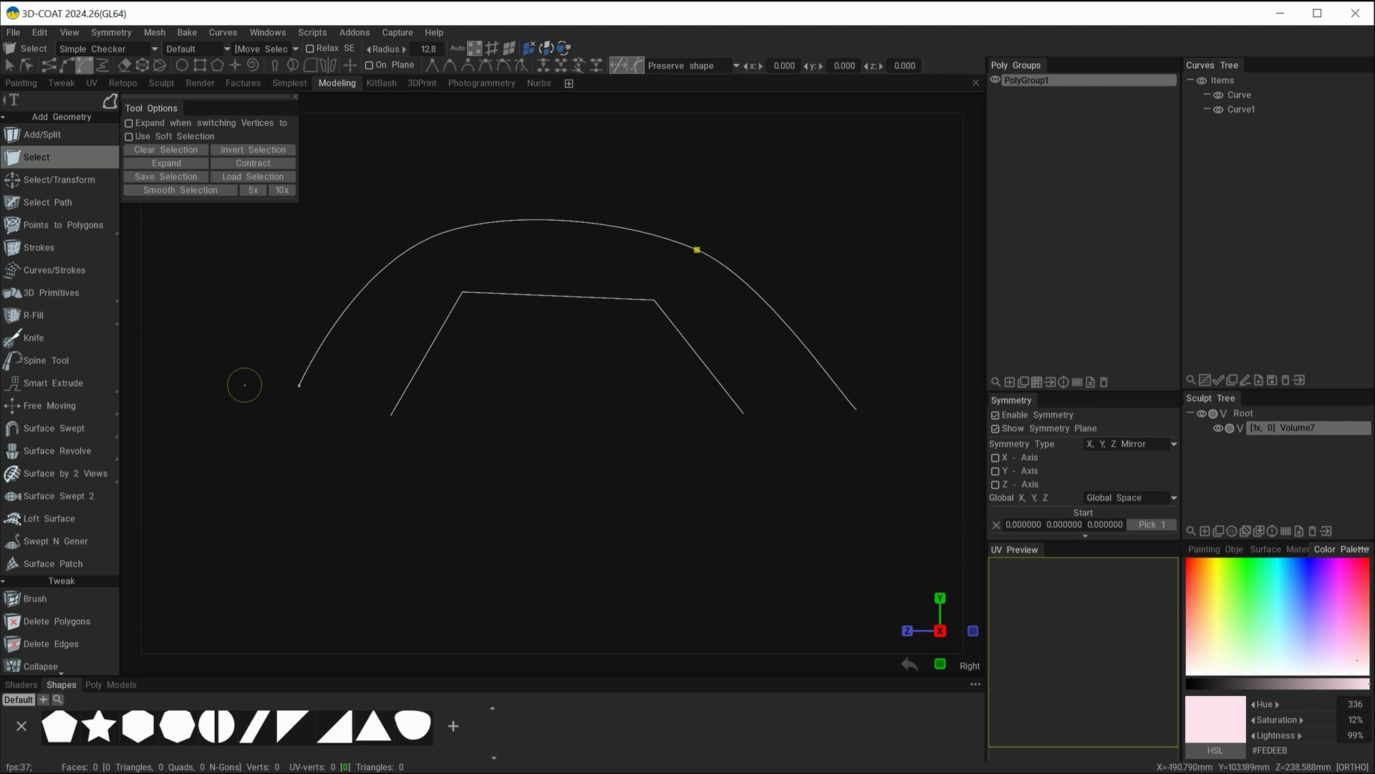
drag(243, 381, 354, 208)
click(587, 157)
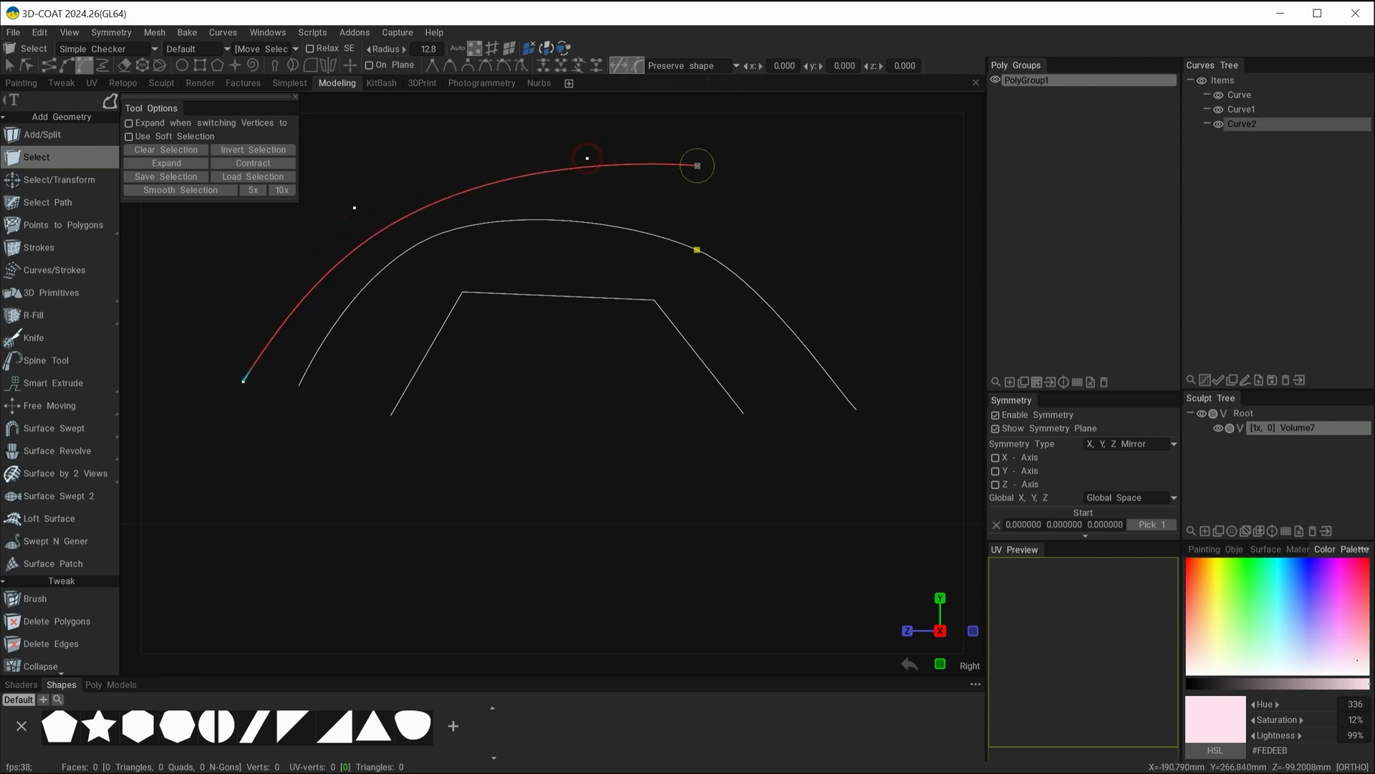
click(775, 213)
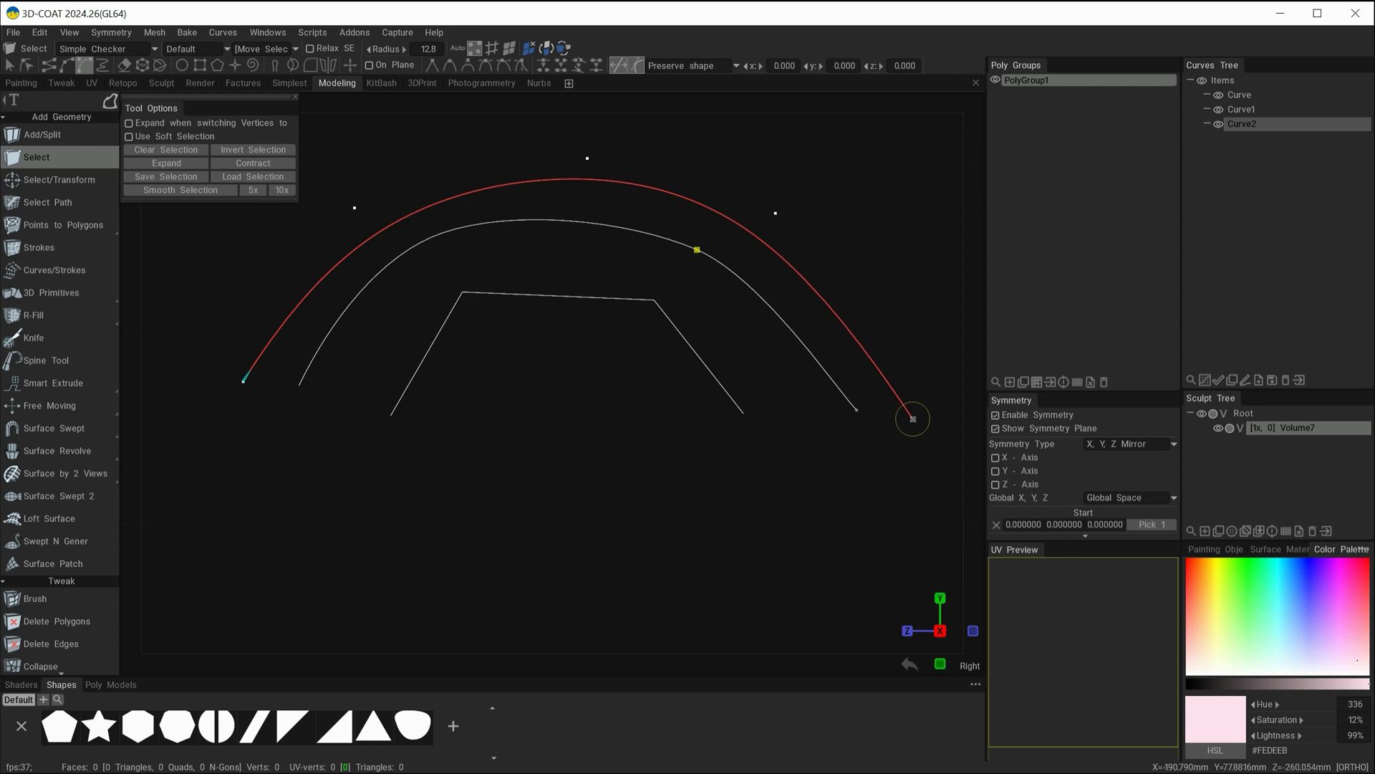
double_click(910, 416)
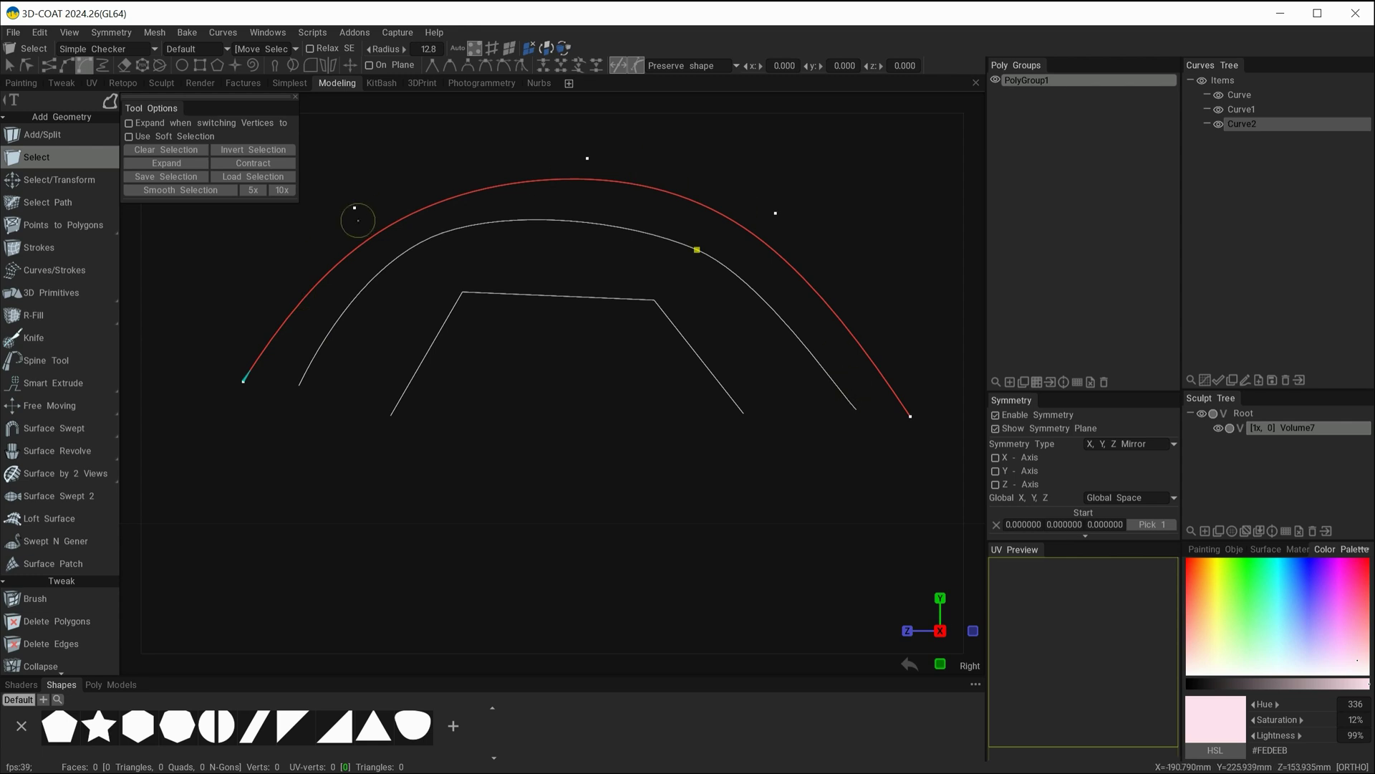
Move the B-spline's three upper control points to widen its arch, and pull the inner smooth curve's upper right point down near its end.
key(space)
click(588, 407)
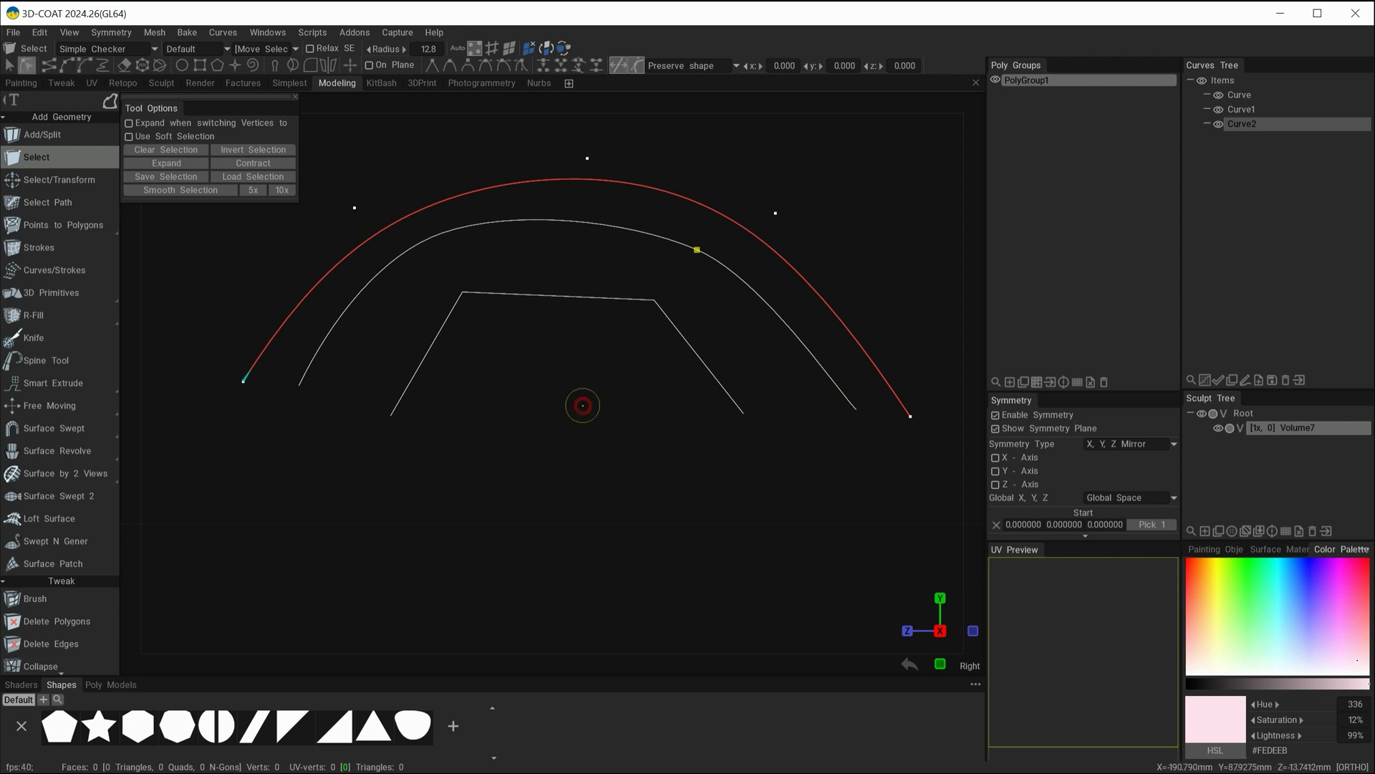
click(354, 208)
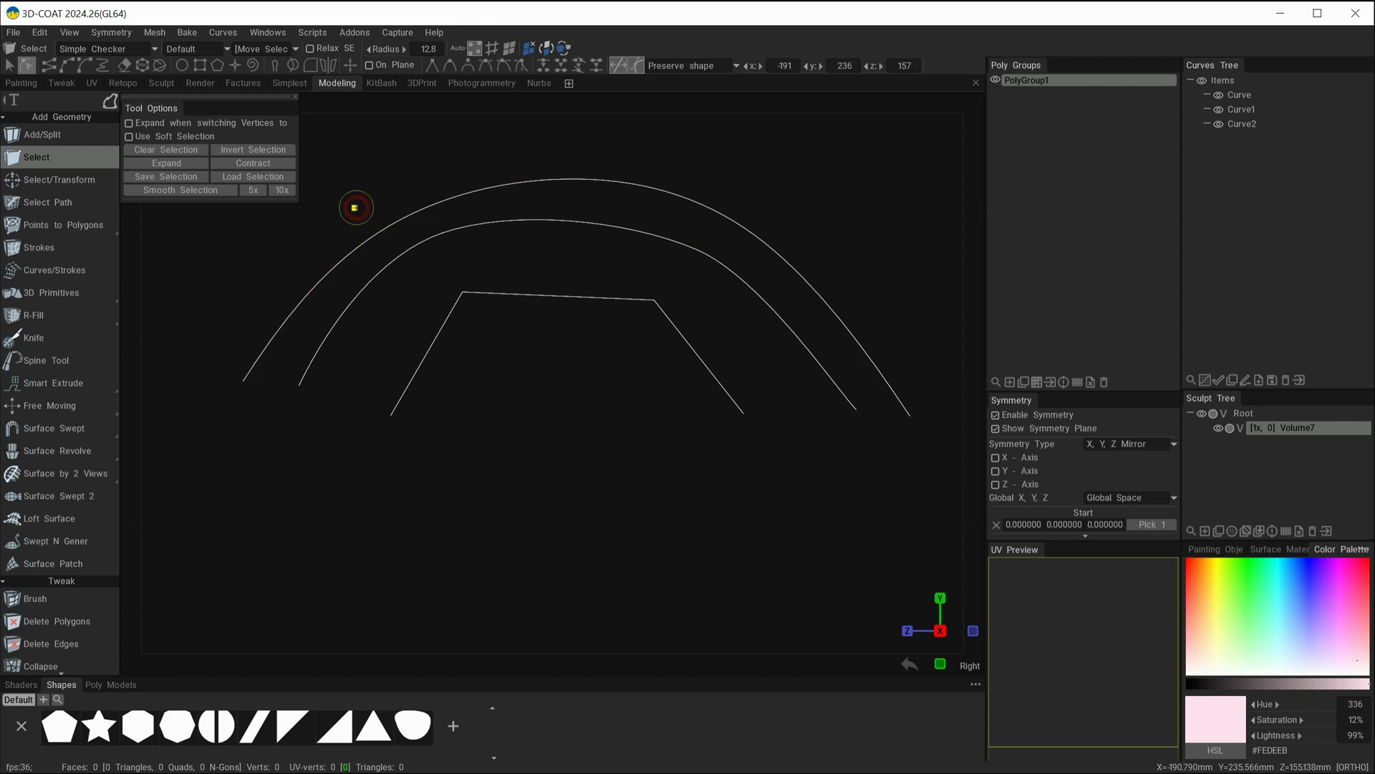
mouse_move(307, 184)
mouse_down()
mouse_move(357, 160)
mouse_move(189, 214)
mouse_move(219, 210)
mouse_move(255, 234)
mouse_move(336, 192)
mouse_move(356, 148)
mouse_move(472, 133)
mouse_move(377, 141)
mouse_move(340, 162)
mouse_up()
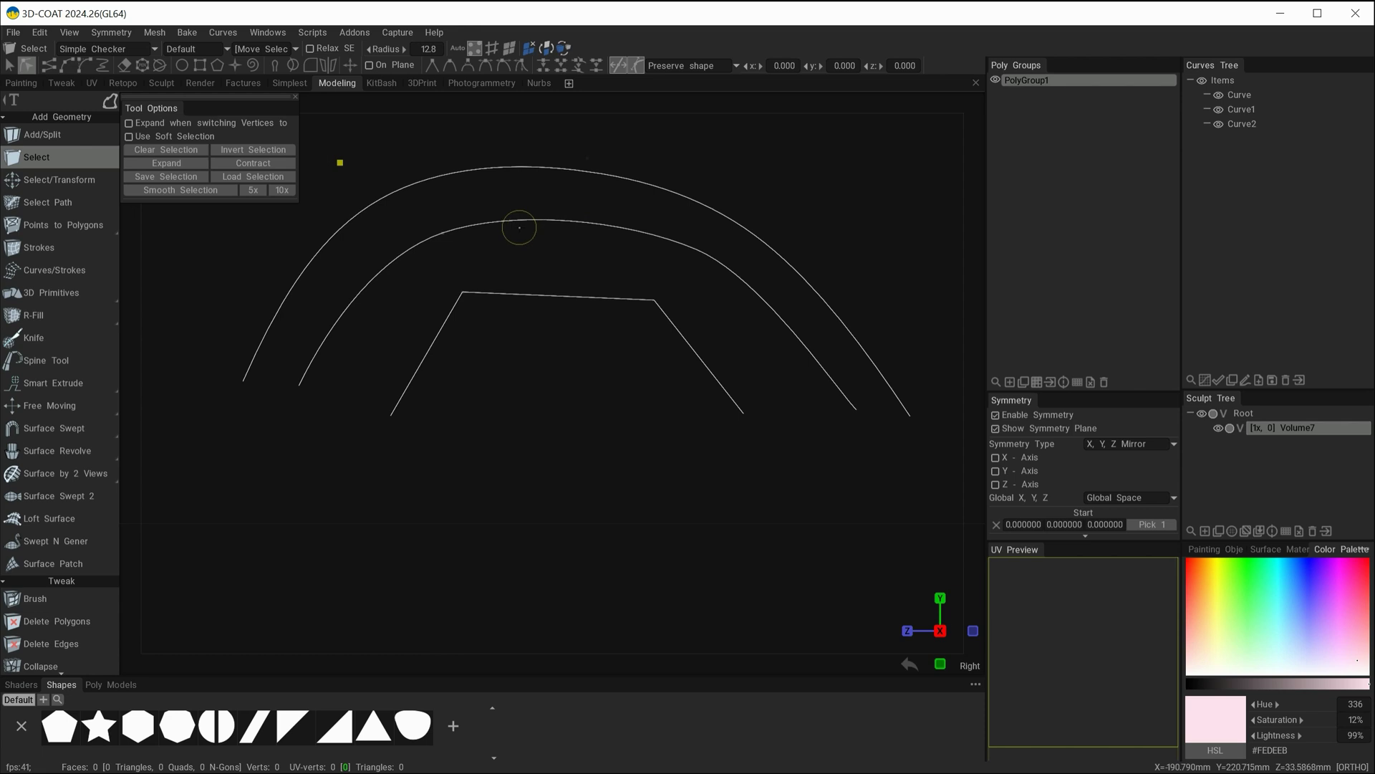
click(243, 380)
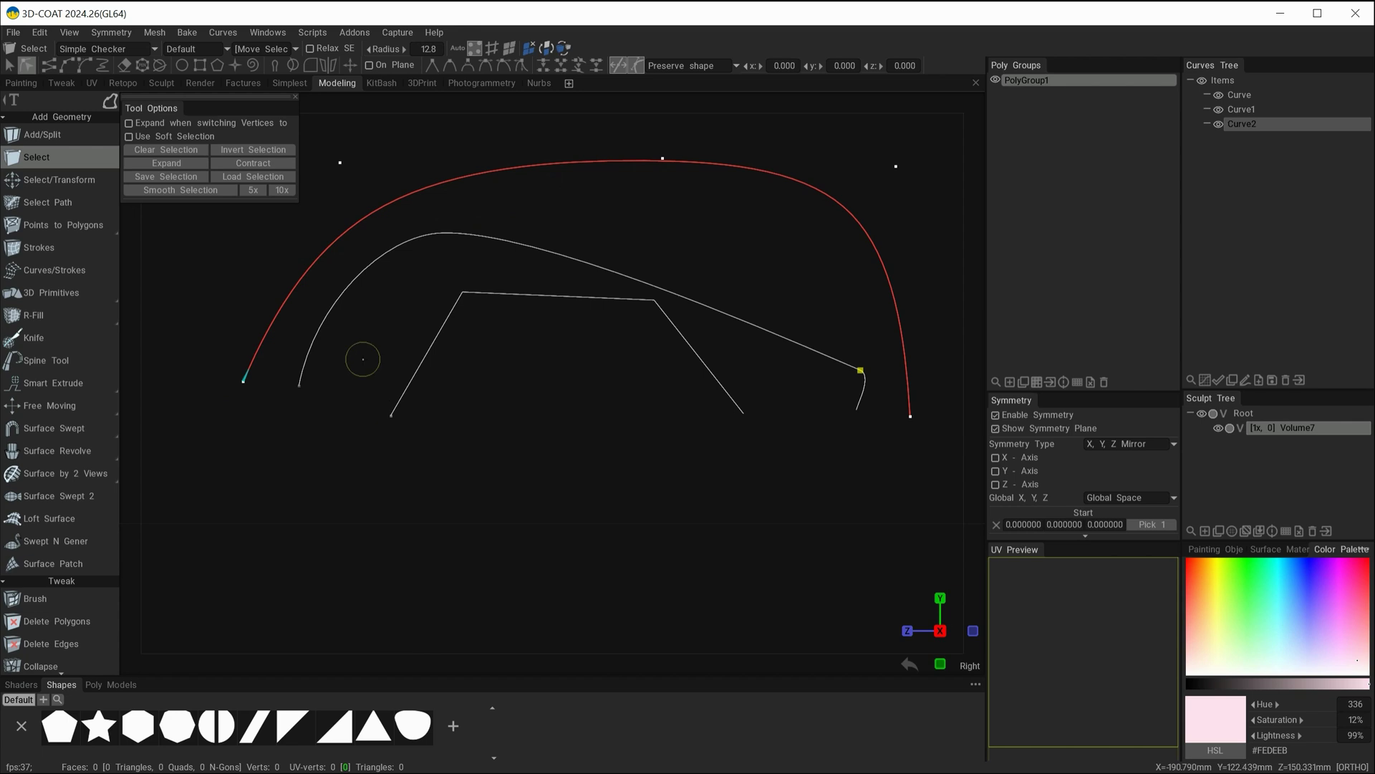
click(253, 150)
Toggle the visibility of Curve2 and Curve1 off and back on in the Curves Tree.
click(1218, 124)
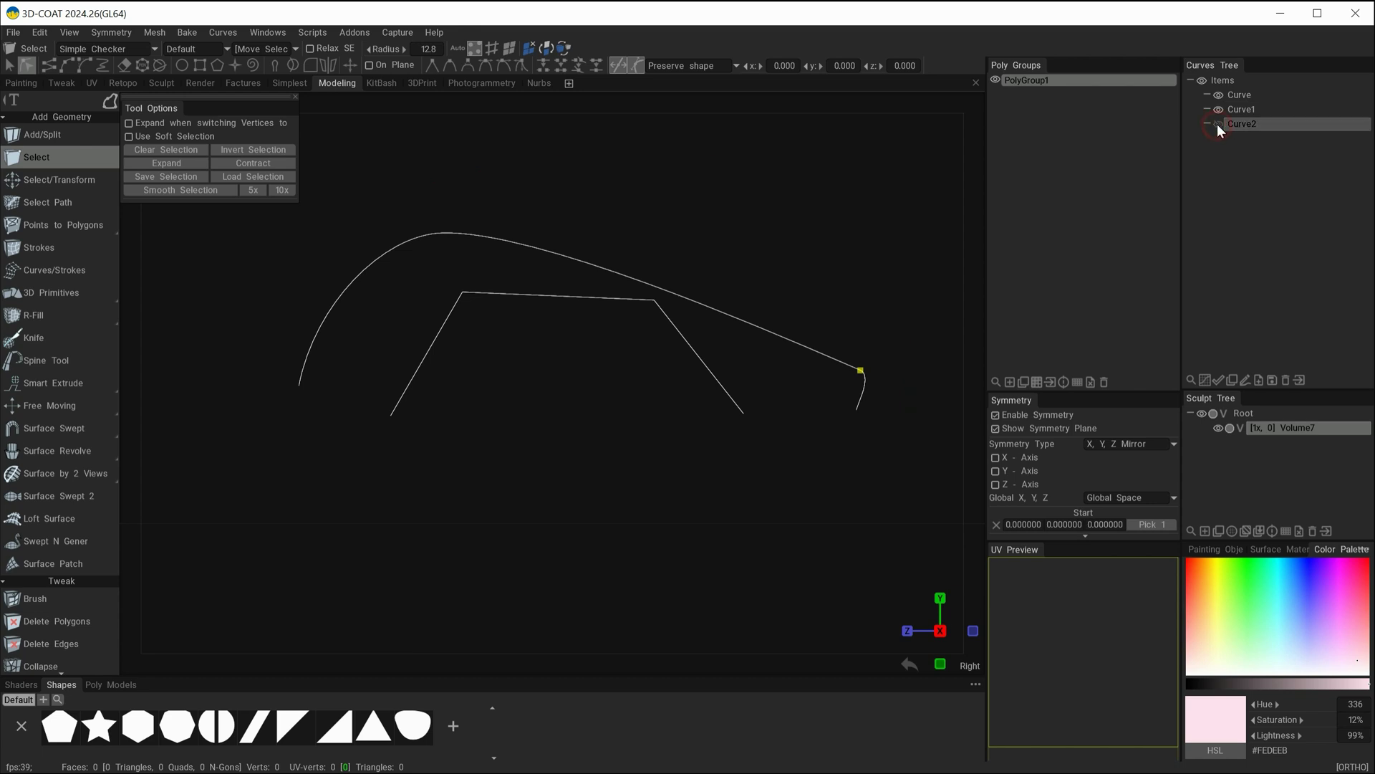
click(1219, 110)
click(1219, 124)
click(1219, 110)
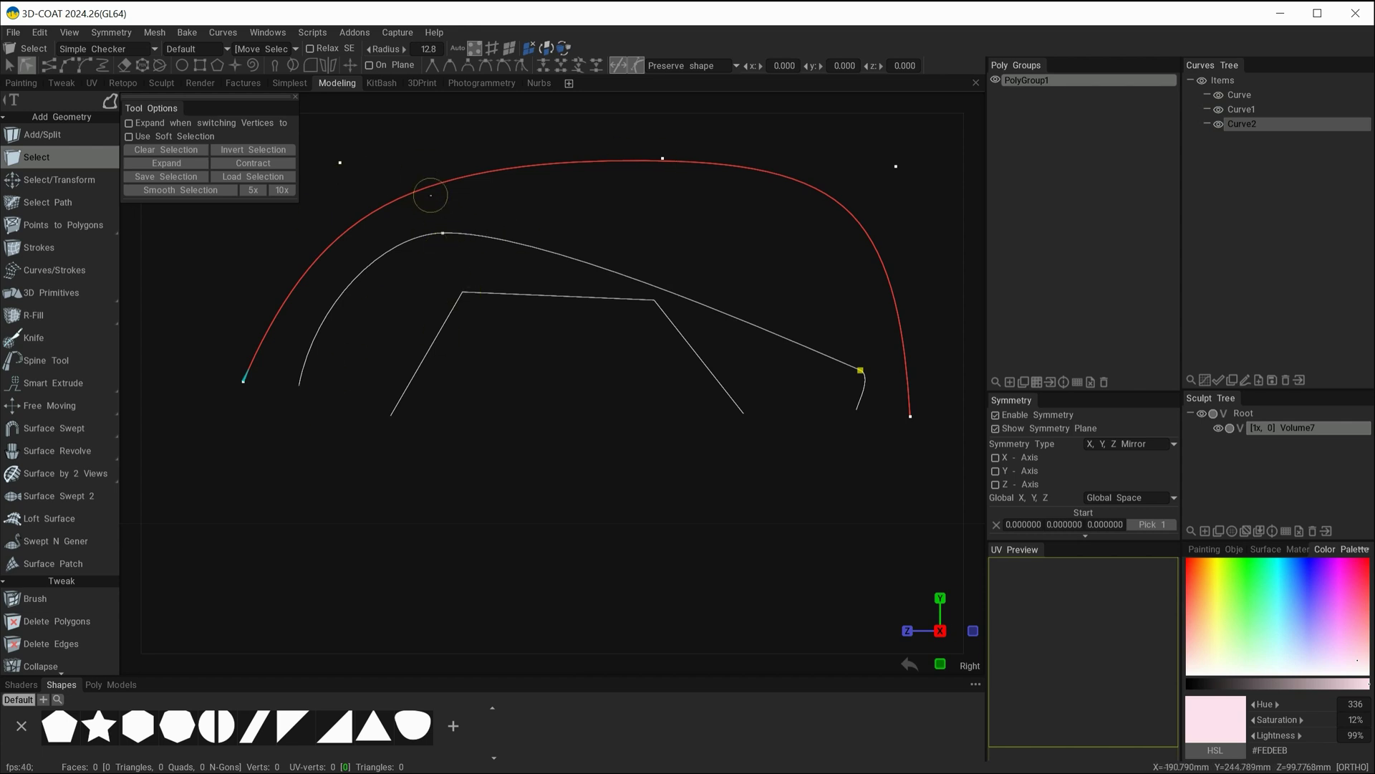
Select the straight-segment curve, and draw a wavy freehand curve from left to right above all the other curves.
click(435, 340)
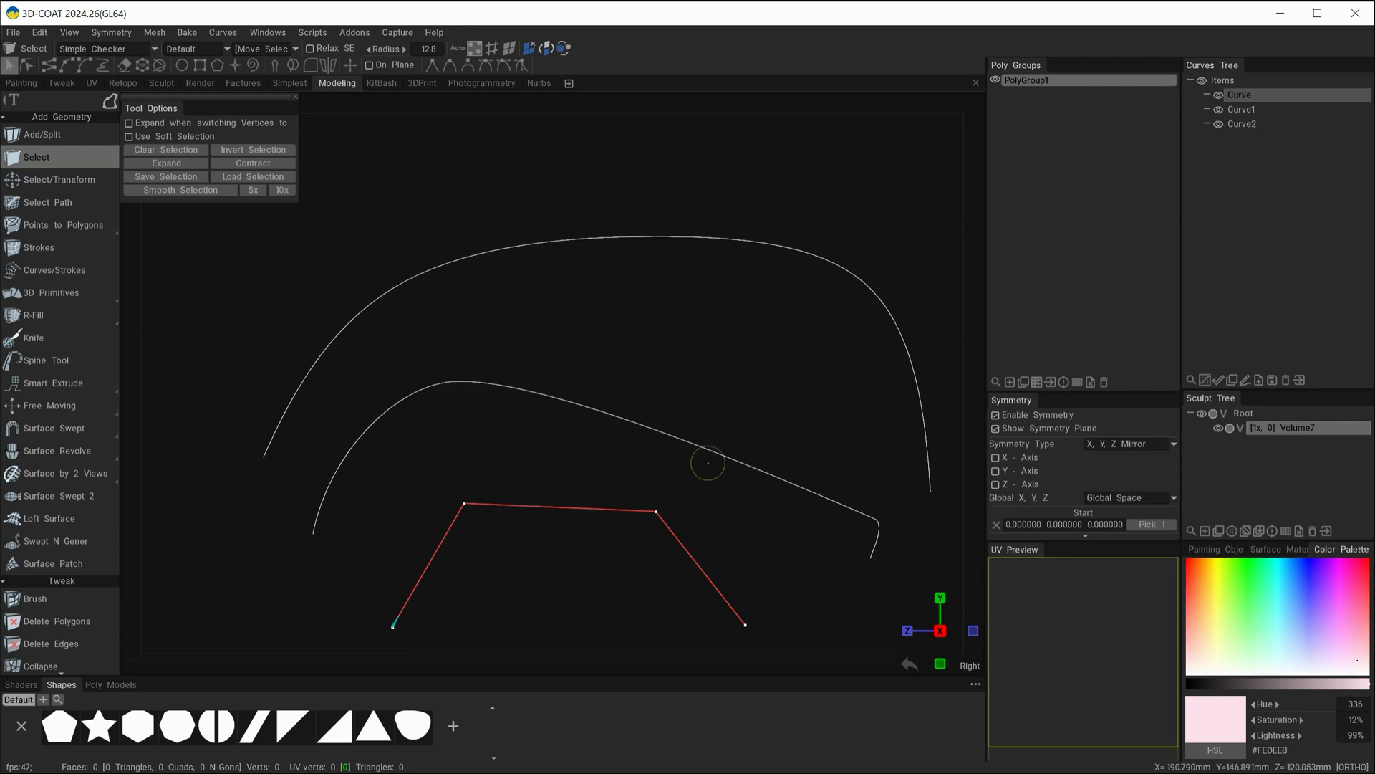
key(space)
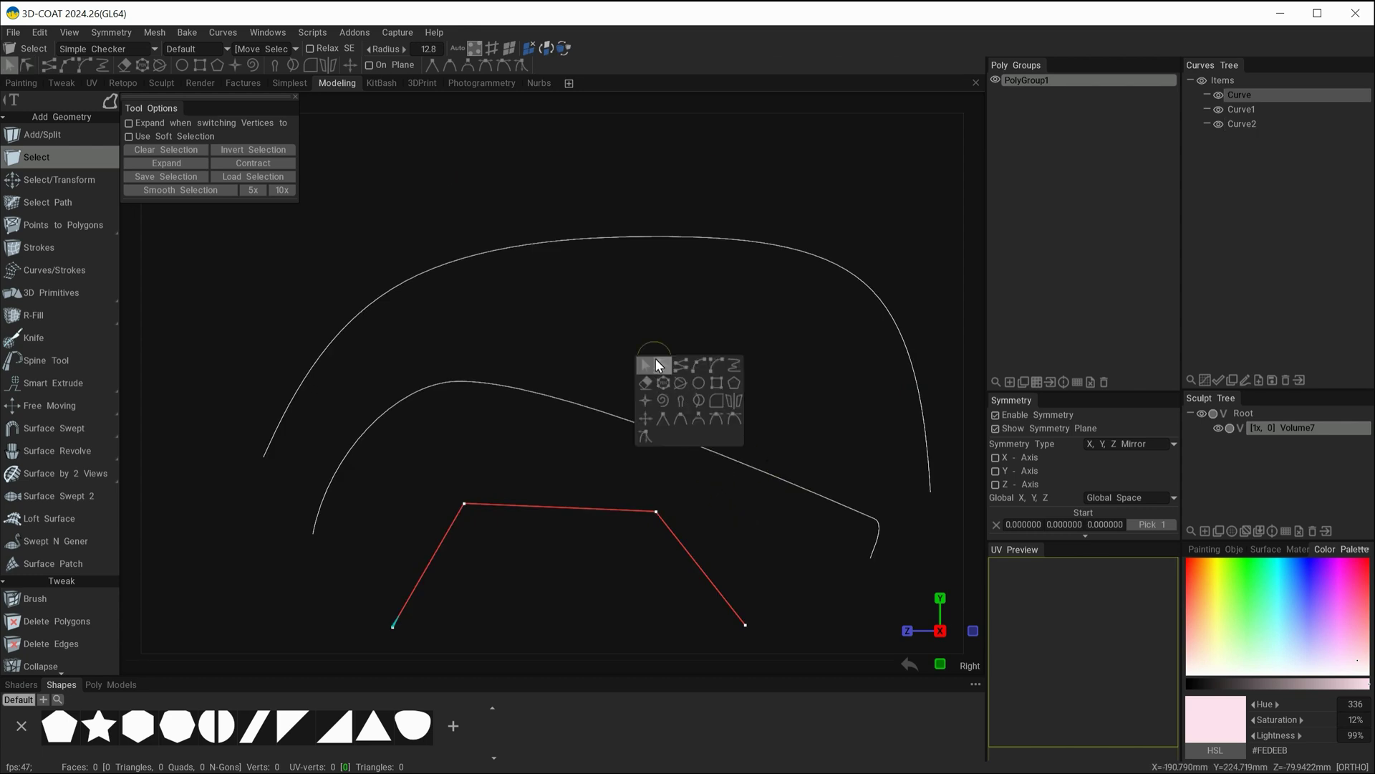
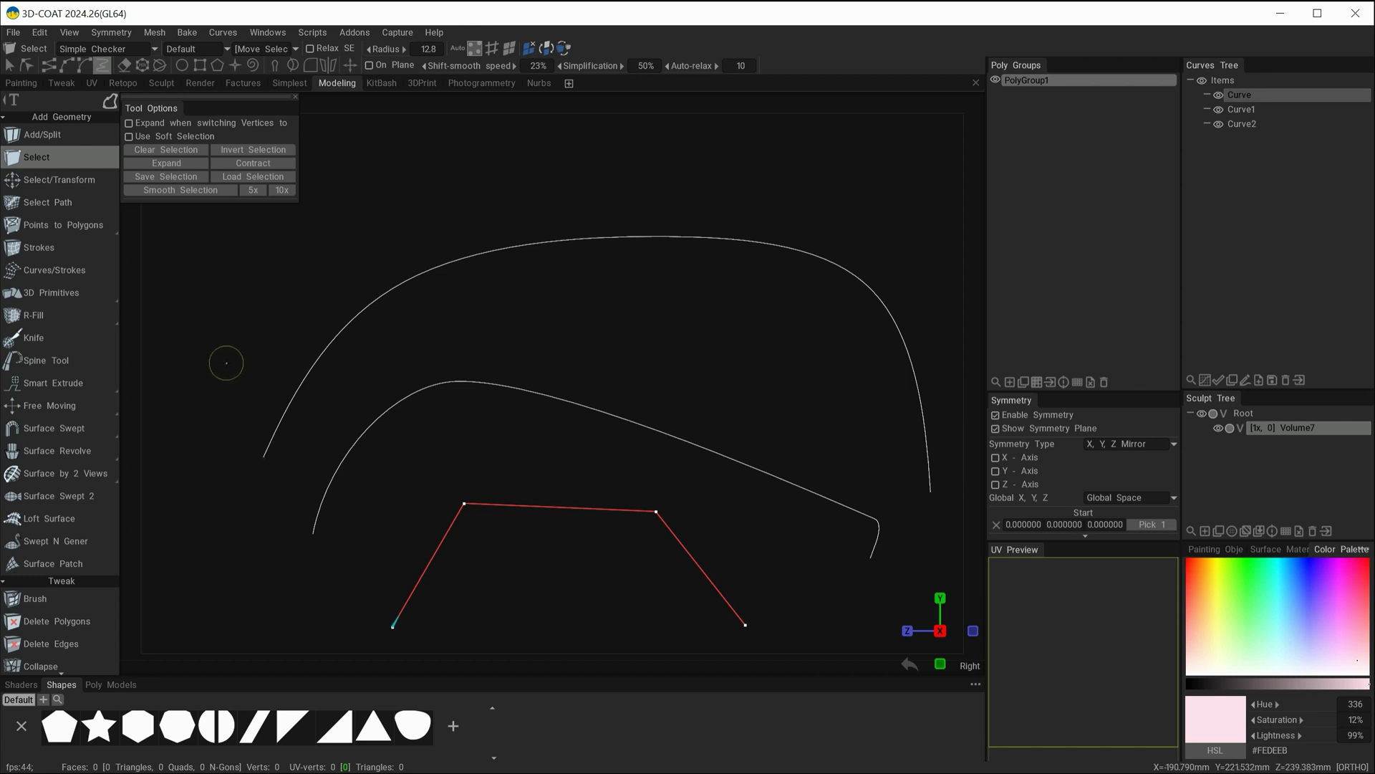
mouse_move(212, 403)
mouse_down()
mouse_move(220, 338)
mouse_move(273, 283)
mouse_move(323, 271)
mouse_move(360, 240)
mouse_move(419, 174)
mouse_move(500, 165)
mouse_move(541, 201)
mouse_move(689, 156)
mouse_move(780, 171)
mouse_move(809, 201)
mouse_move(899, 195)
mouse_move(931, 229)
mouse_move(939, 282)
mouse_up()
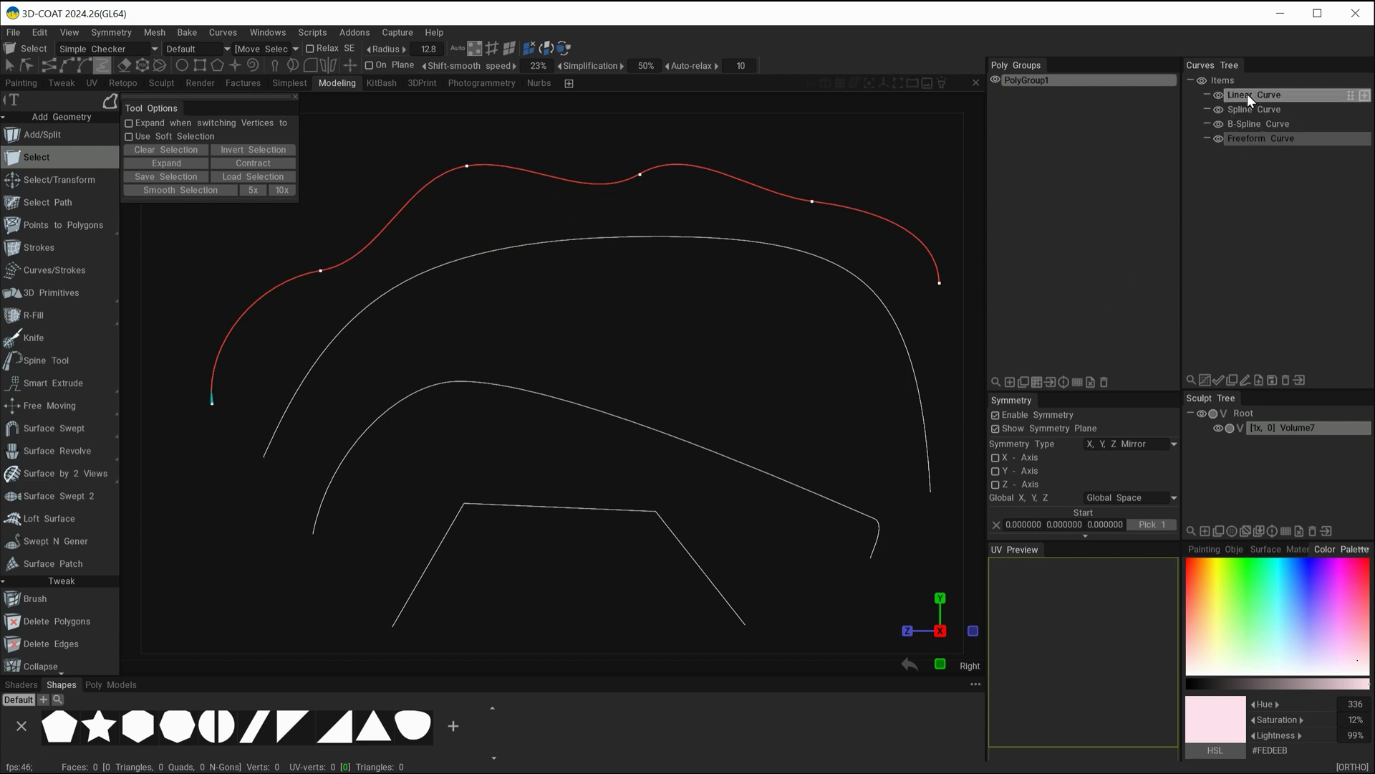
Select the Linear, Spline, B-Spline and Freeform curves one by one in the Curves Tree, and review the curve drawing tools.
click(1321, 92)
click(1313, 109)
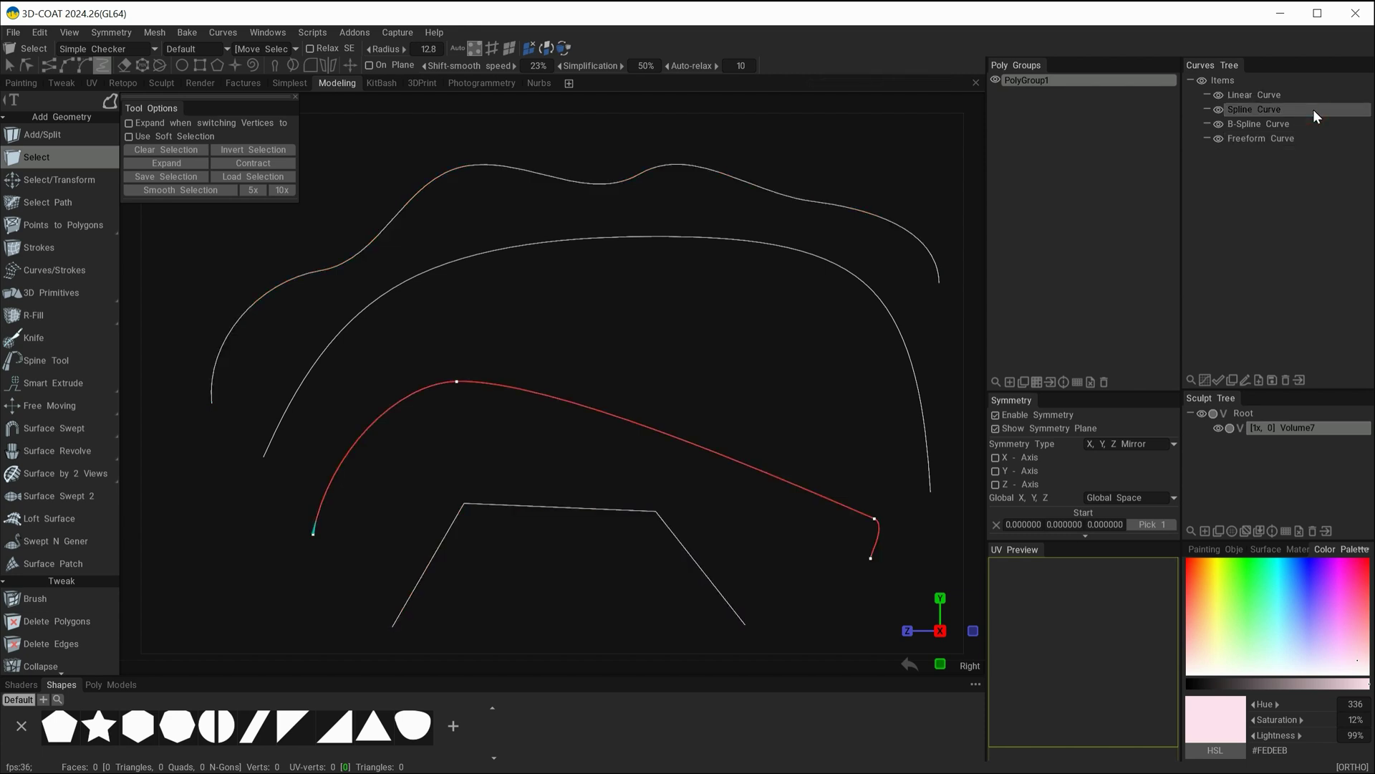
click(1310, 126)
click(1313, 142)
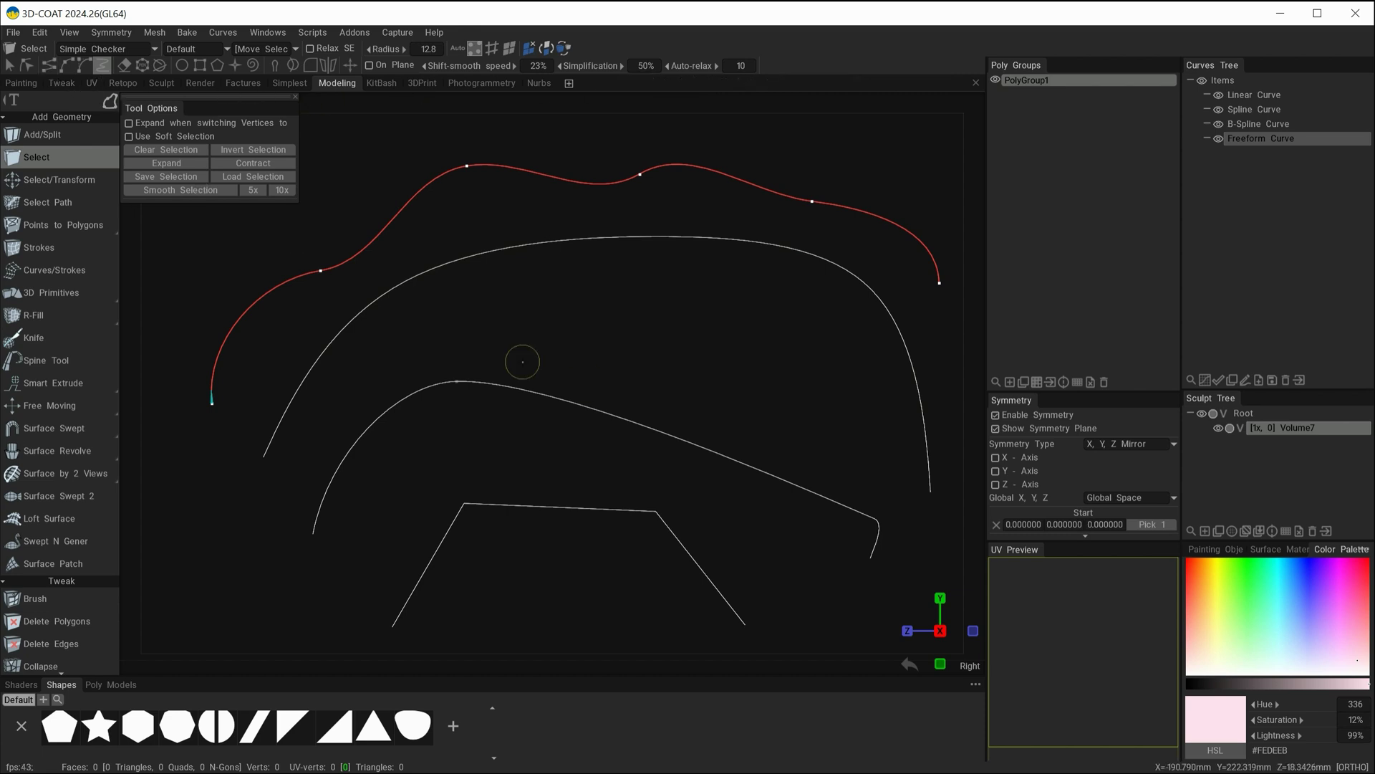
key(space)
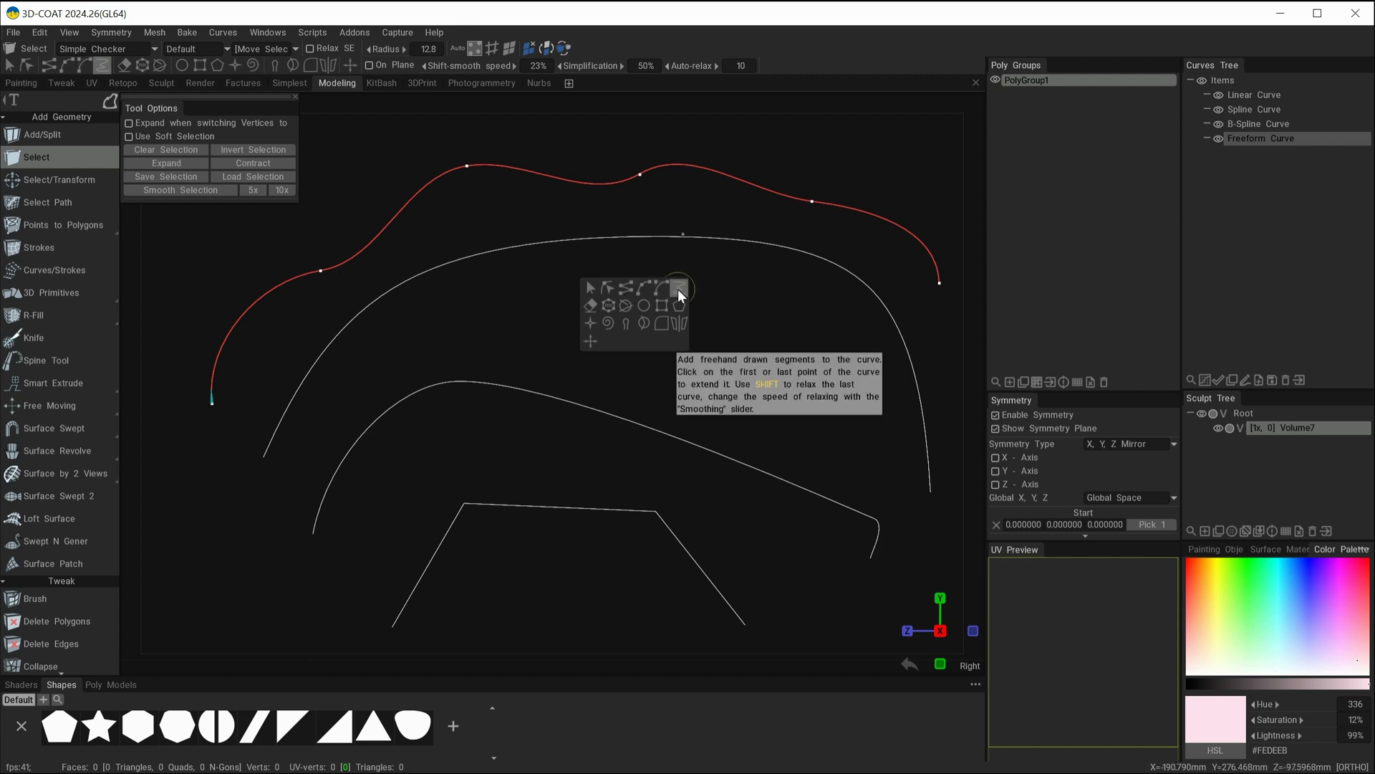
click(610, 293)
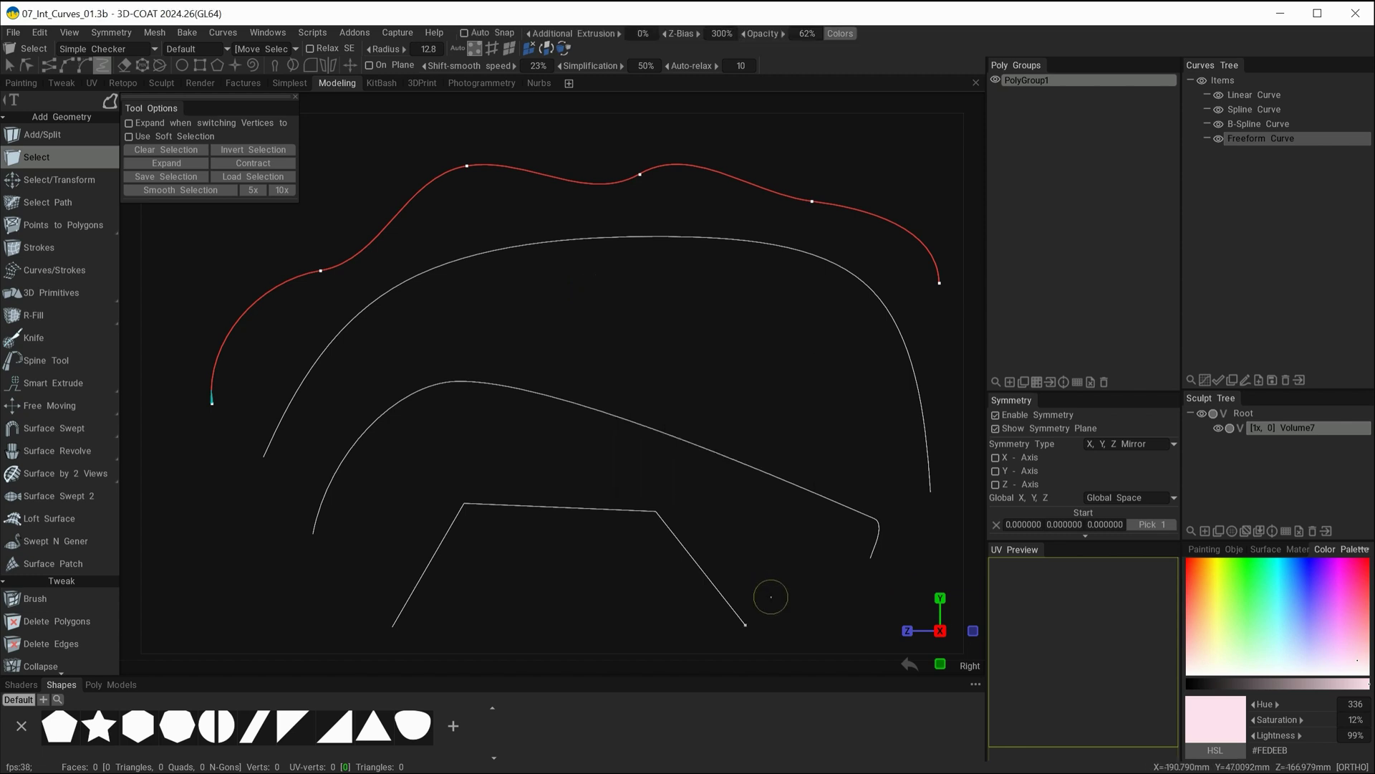
Orbit away from the Right view, and snap the orthographic view to Front and back to Right.
mouse_move(904, 98)
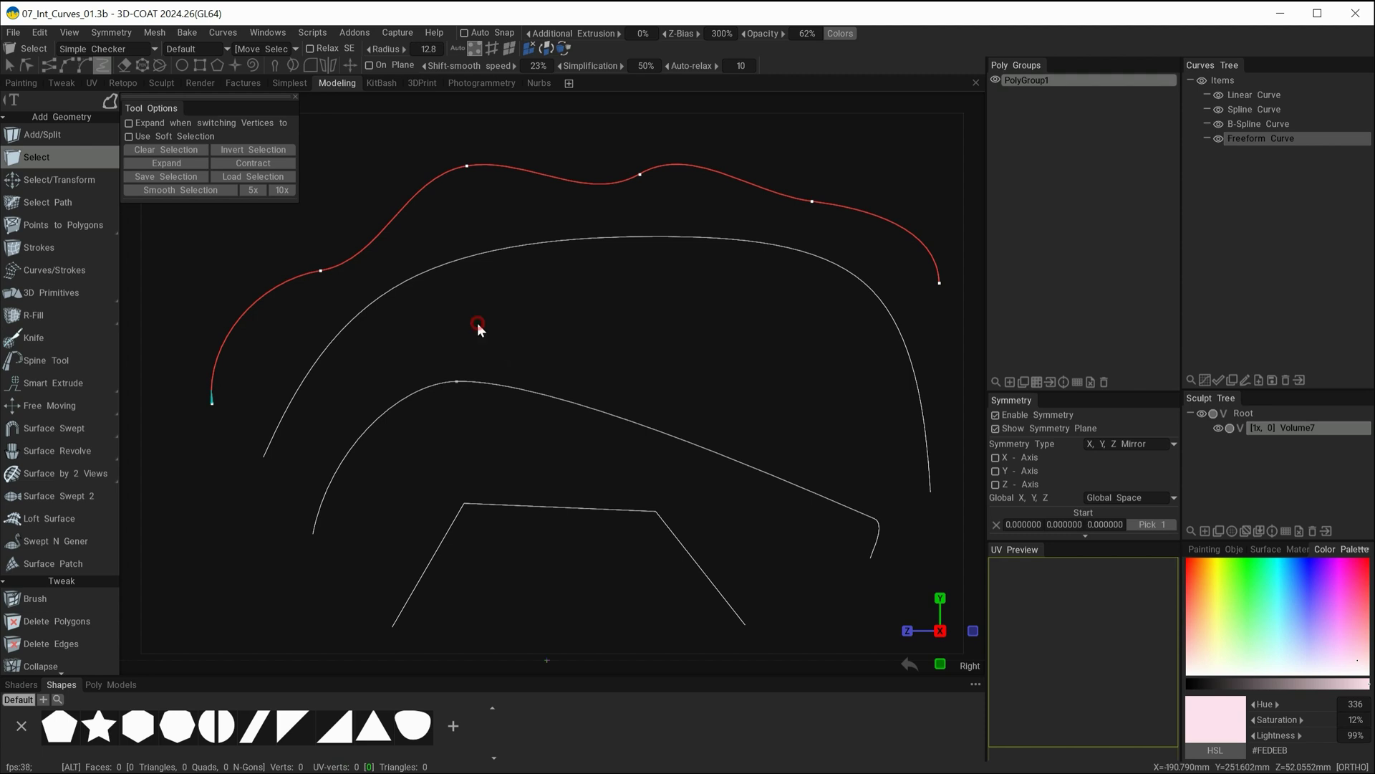
mouse_move(477, 326)
alt+mouse_down()
mouse_move(688, 384)
mouse_move(785, 449)
mouse_move(745, 423)
alt+mouse_up()
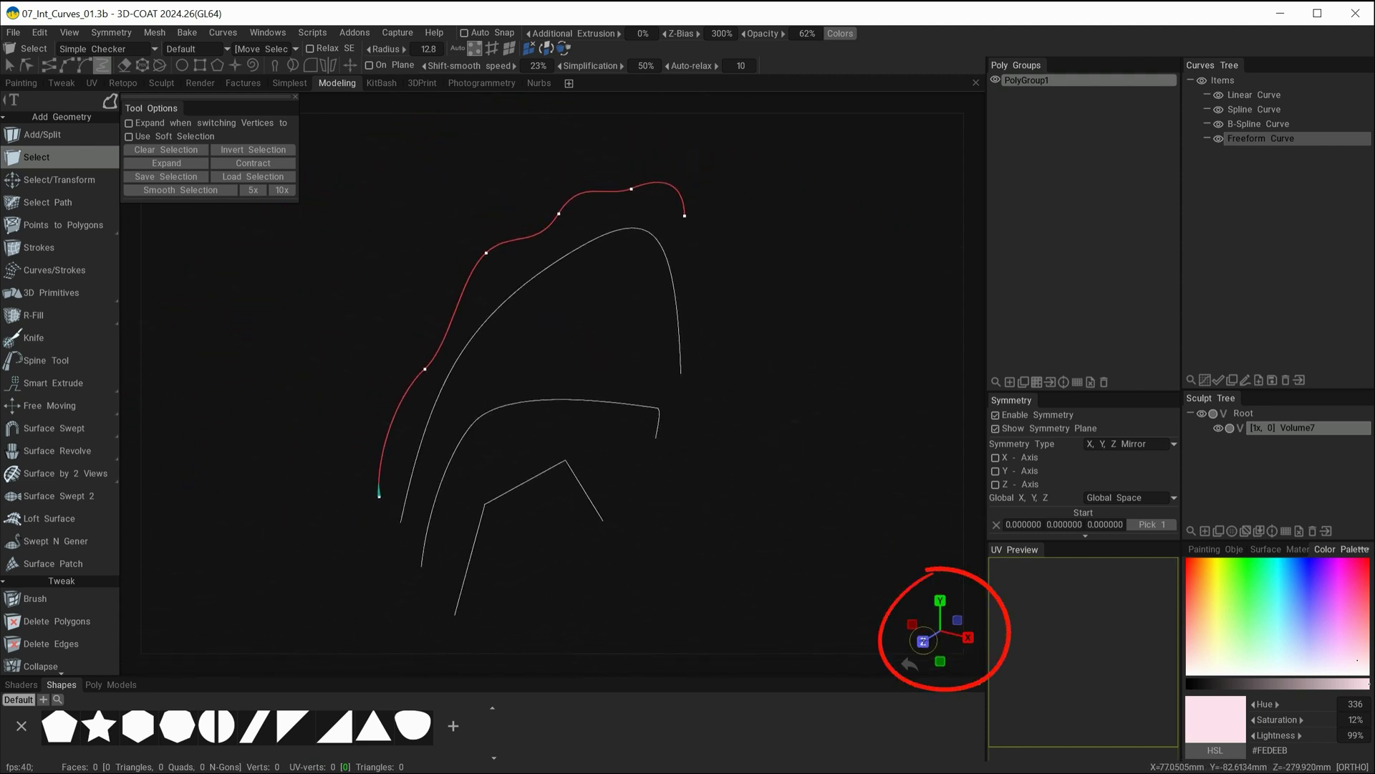
click(924, 641)
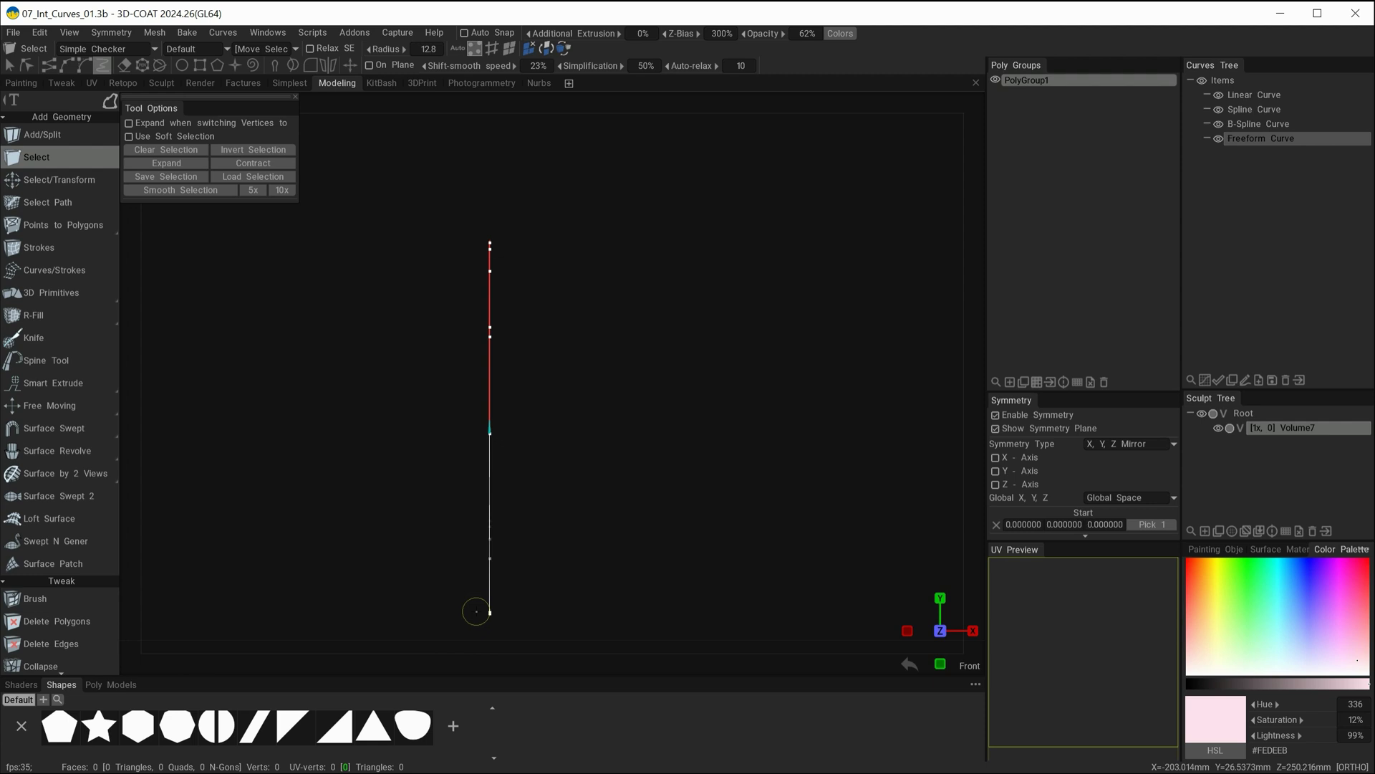
mouse_move(846, 91)
click(972, 630)
middle_drag(866, 583, 292, 416)
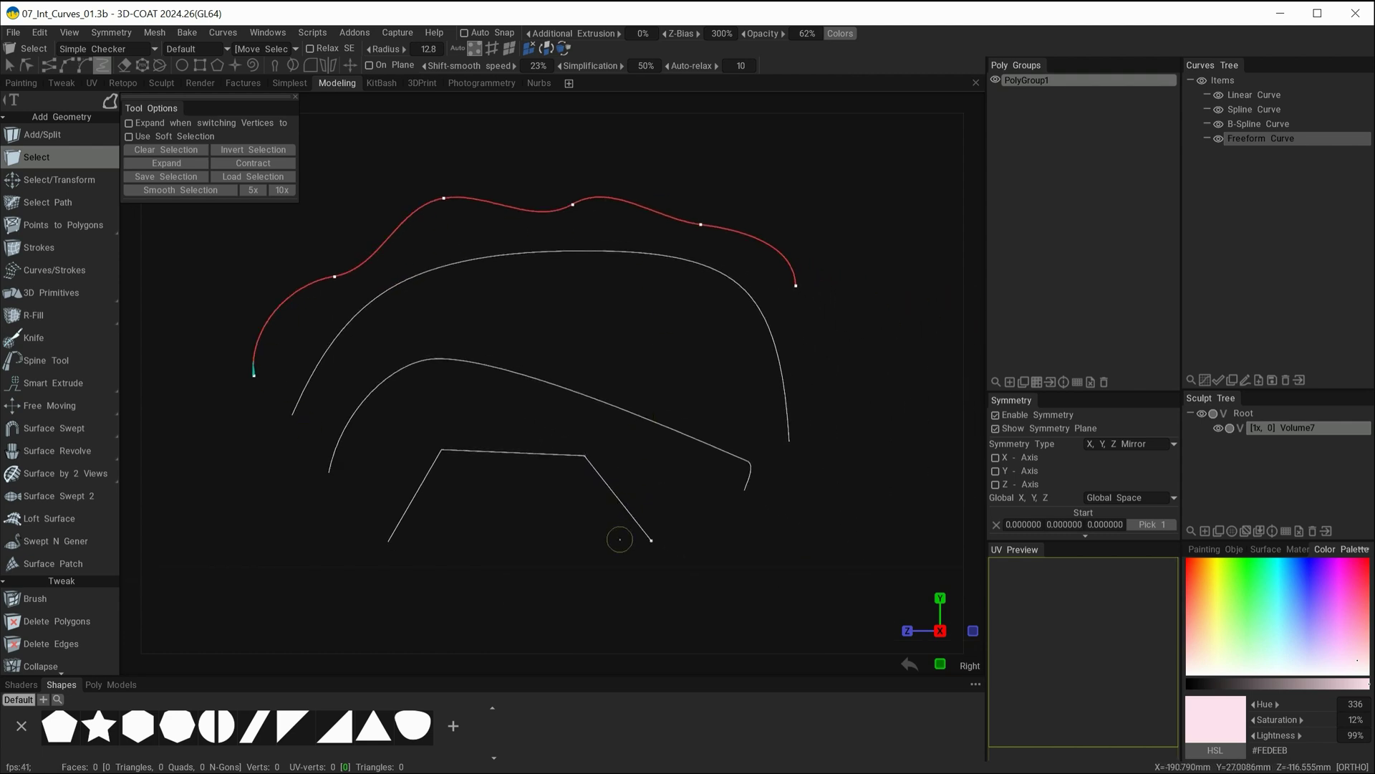
Orbit around the curves, switch the projection to perspective and back to orthographic, and restore the Right view.
alt+drag(619, 541, 812, 512)
alt+middle_drag(812, 512, 781, 519)
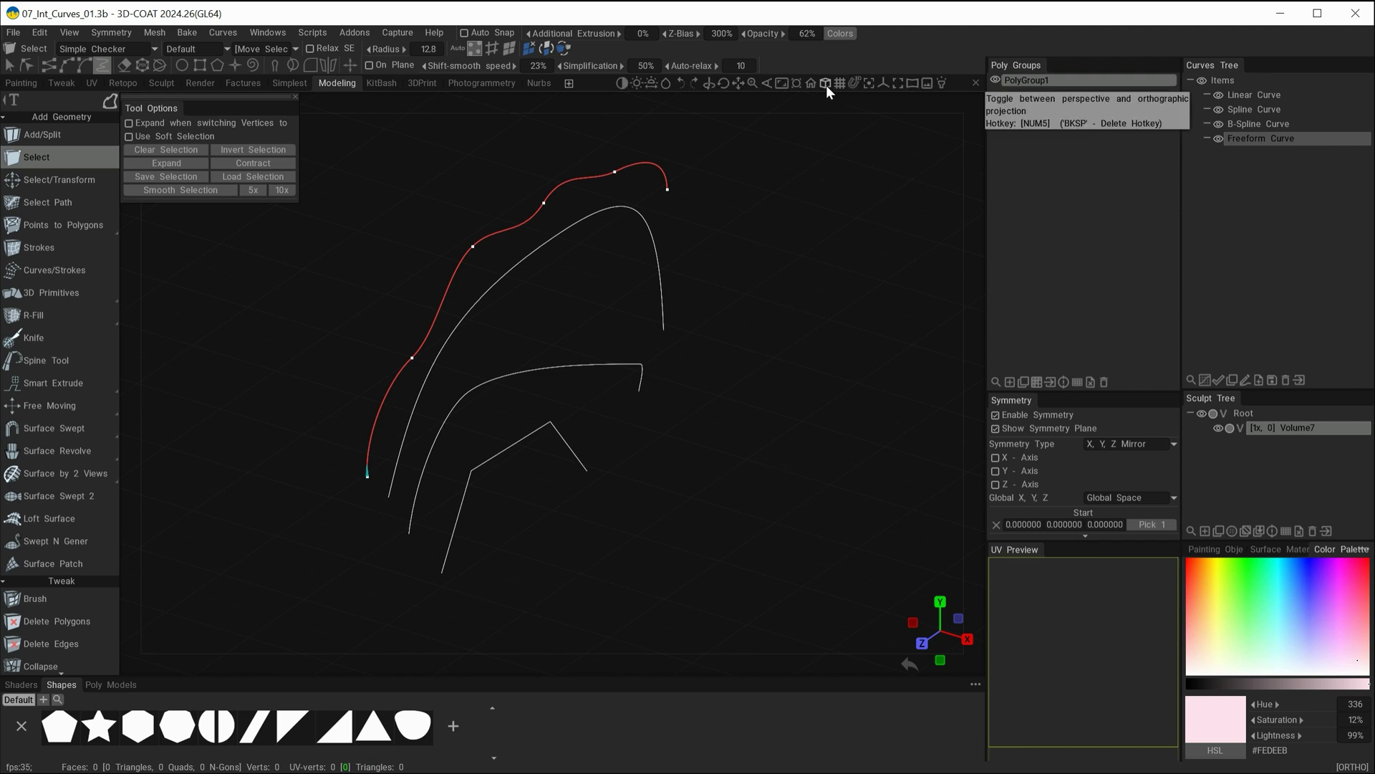
click(825, 84)
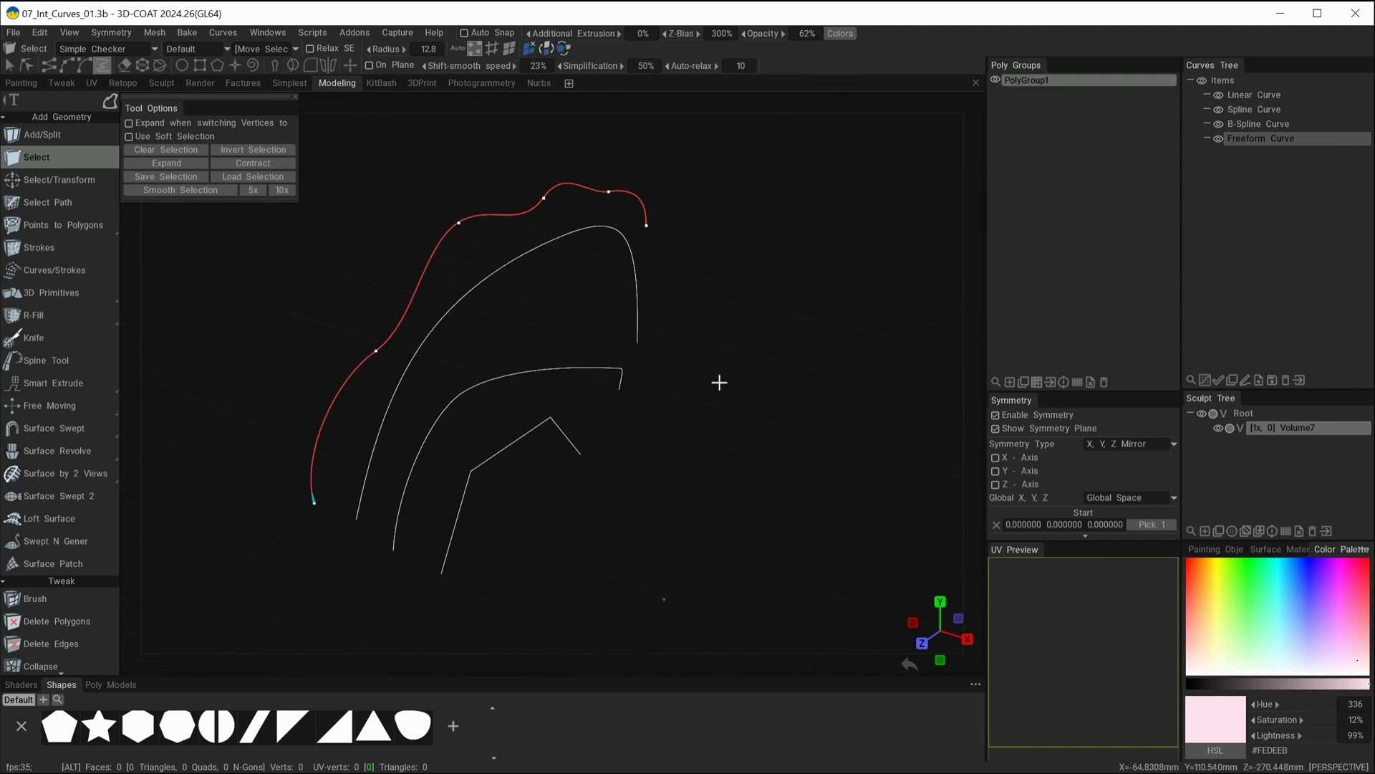
mouse_move(718, 380)
alt+mouse_down()
mouse_move(824, 372)
mouse_move(647, 356)
mouse_move(713, 397)
mouse_move(835, 374)
mouse_move(760, 494)
alt+mouse_up()
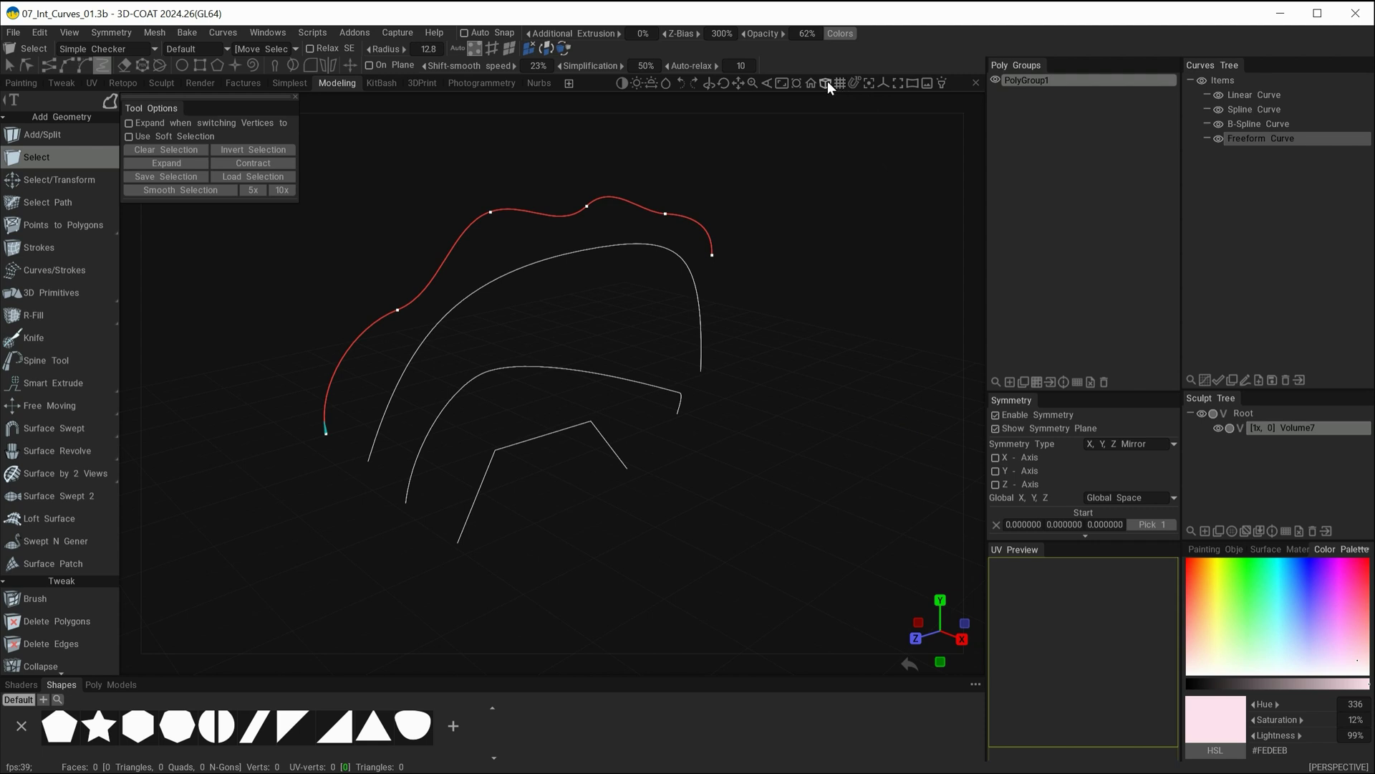
click(827, 81)
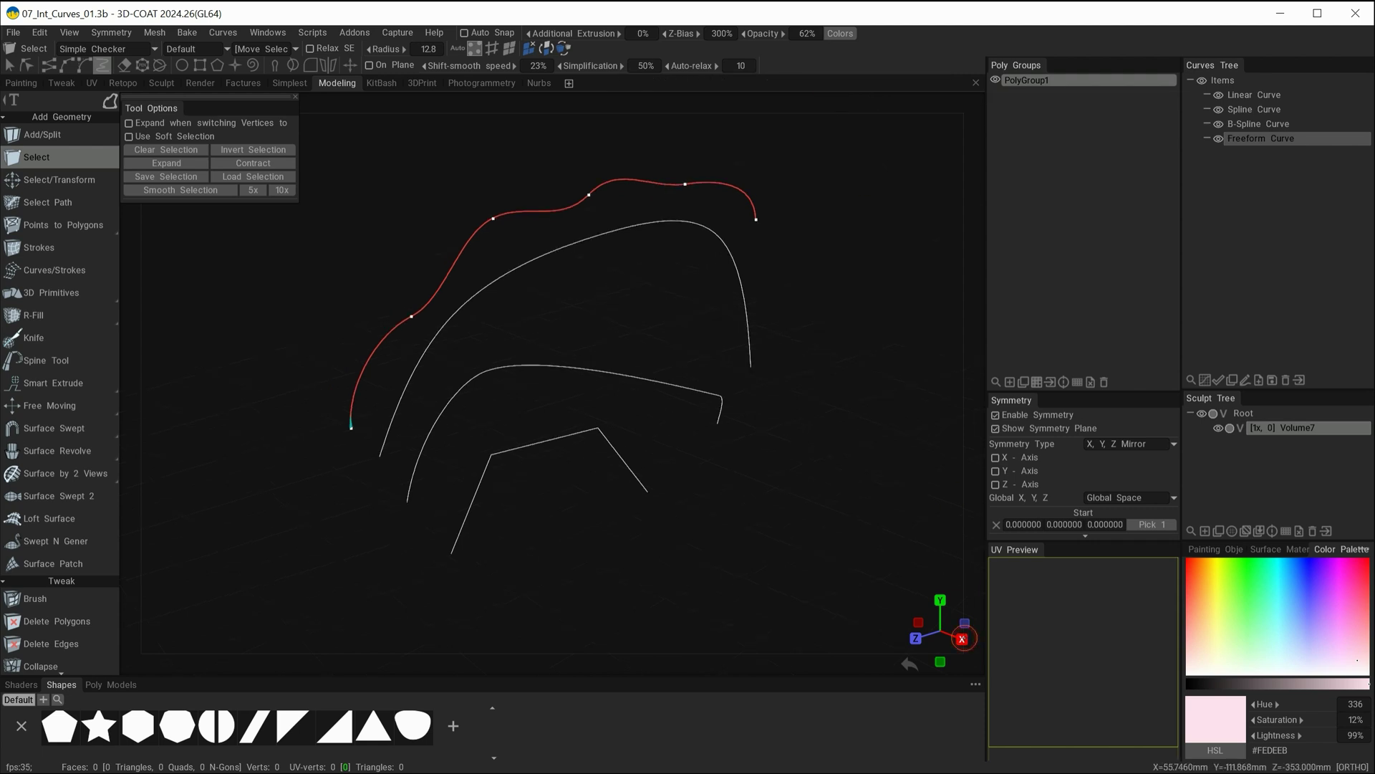
click(962, 638)
middle_drag(848, 607, 508, 612)
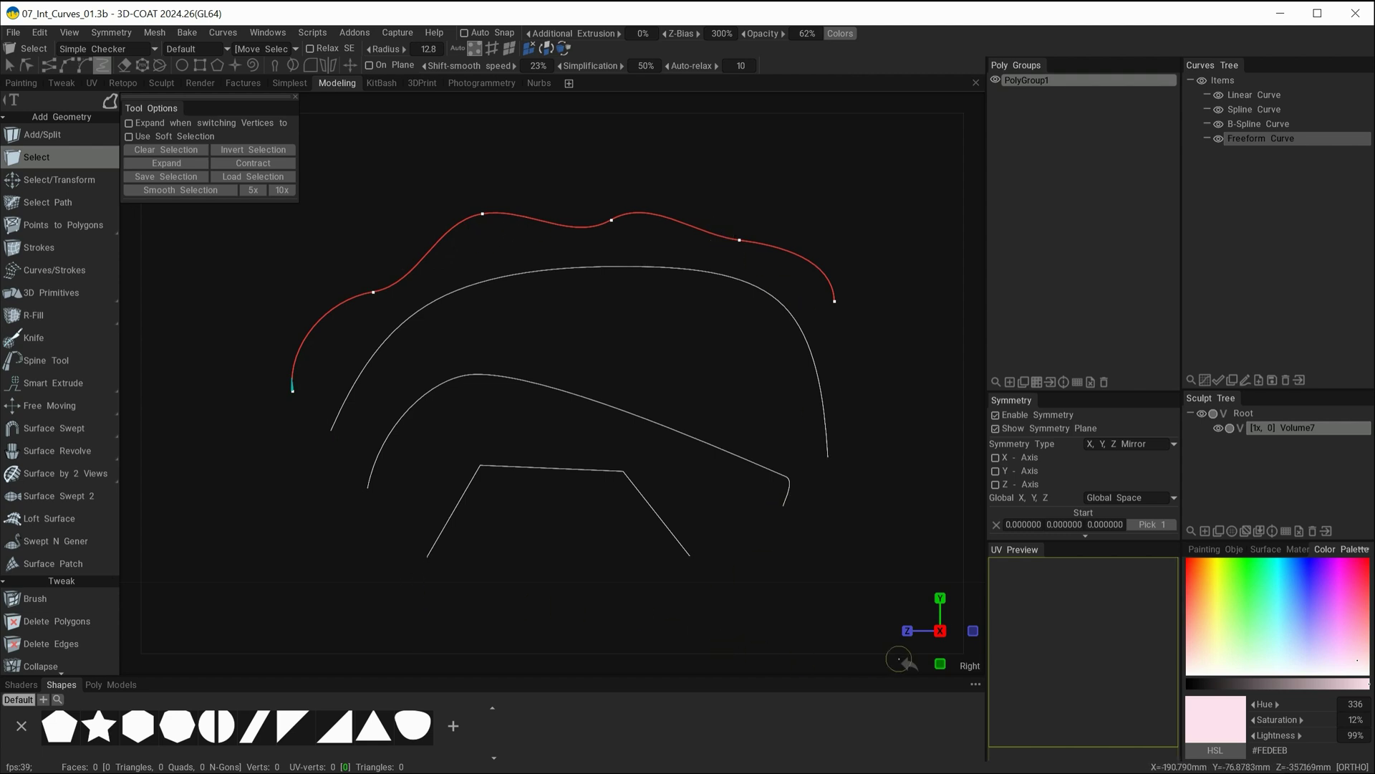
Draw a wavy spline curve through five points beside the existing curves, in an angled orthographic view.
alt+drag(519, 326, 822, 415)
alt+middle_drag(822, 415, 746, 373)
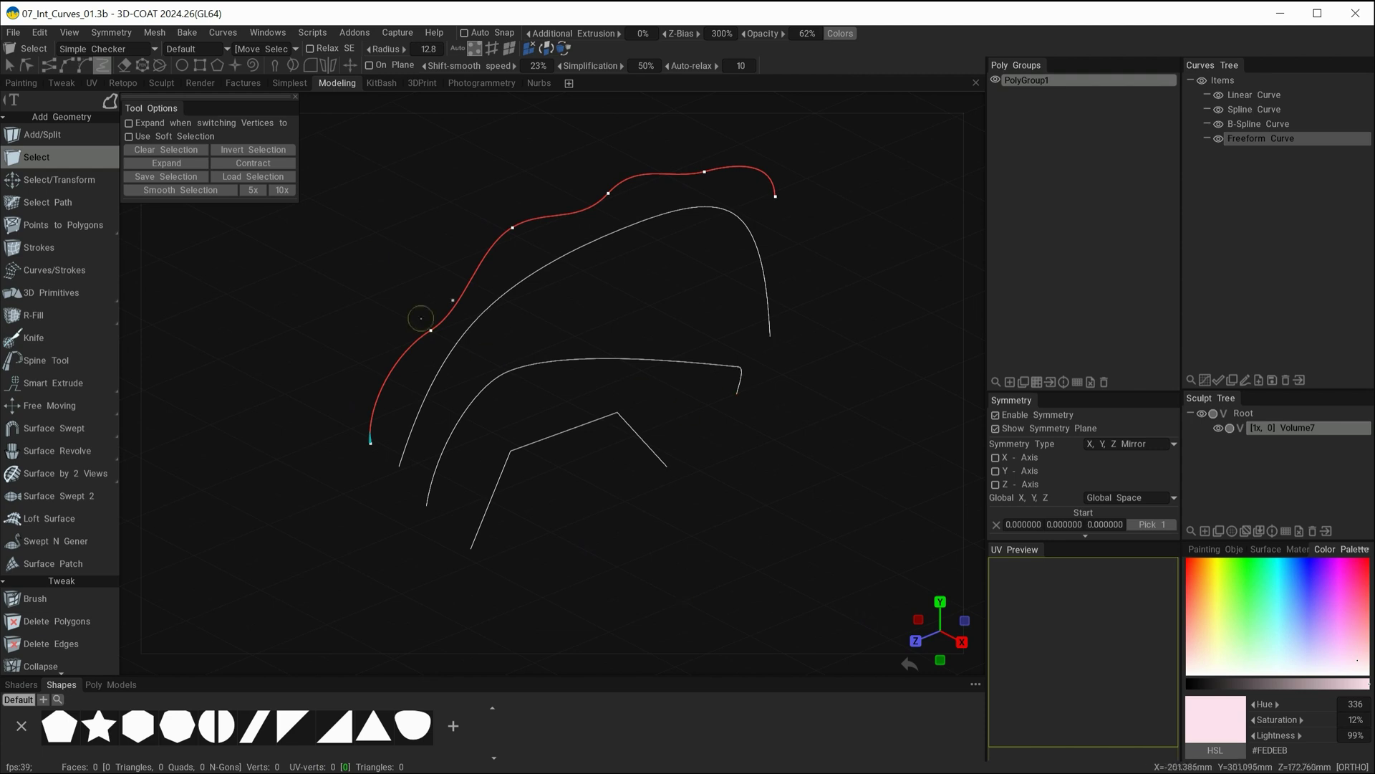
click(67, 65)
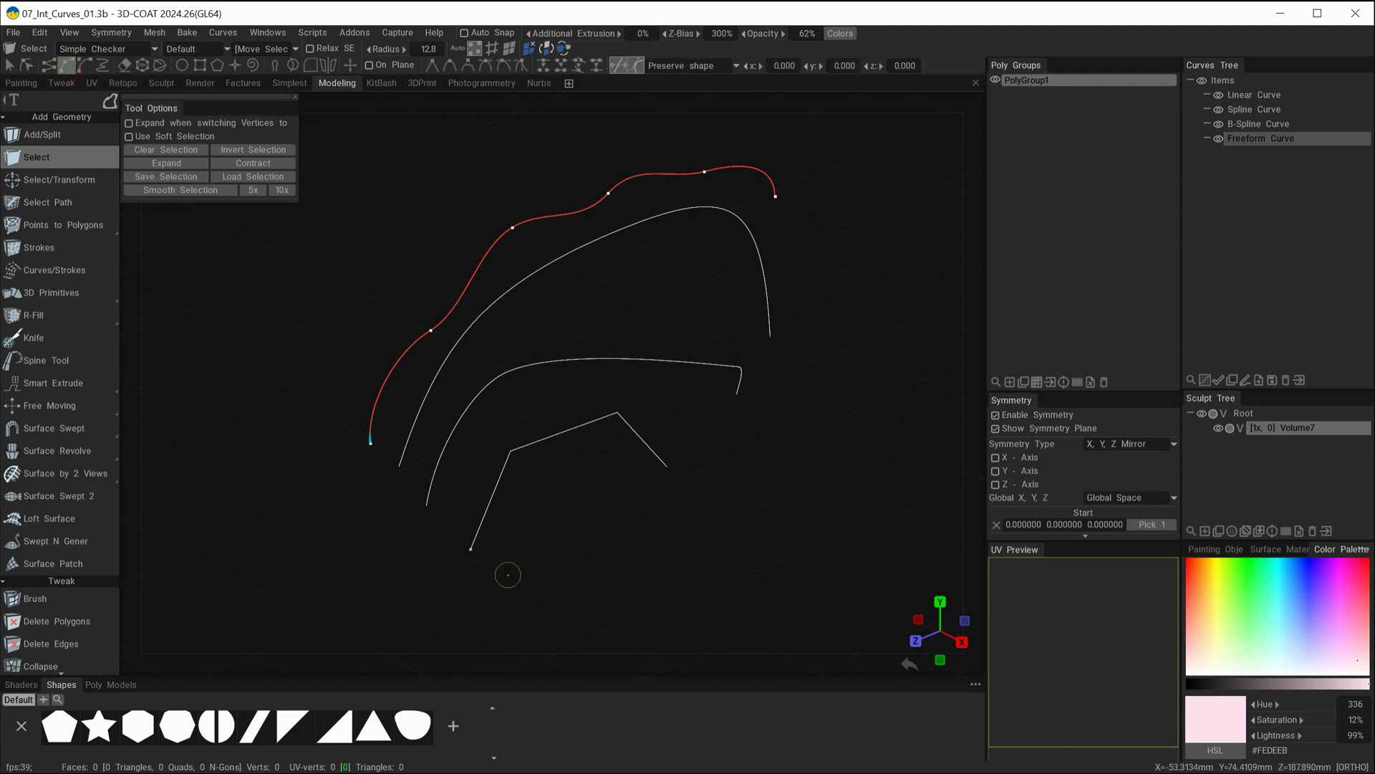
click(542, 581)
click(623, 494)
click(781, 529)
click(837, 333)
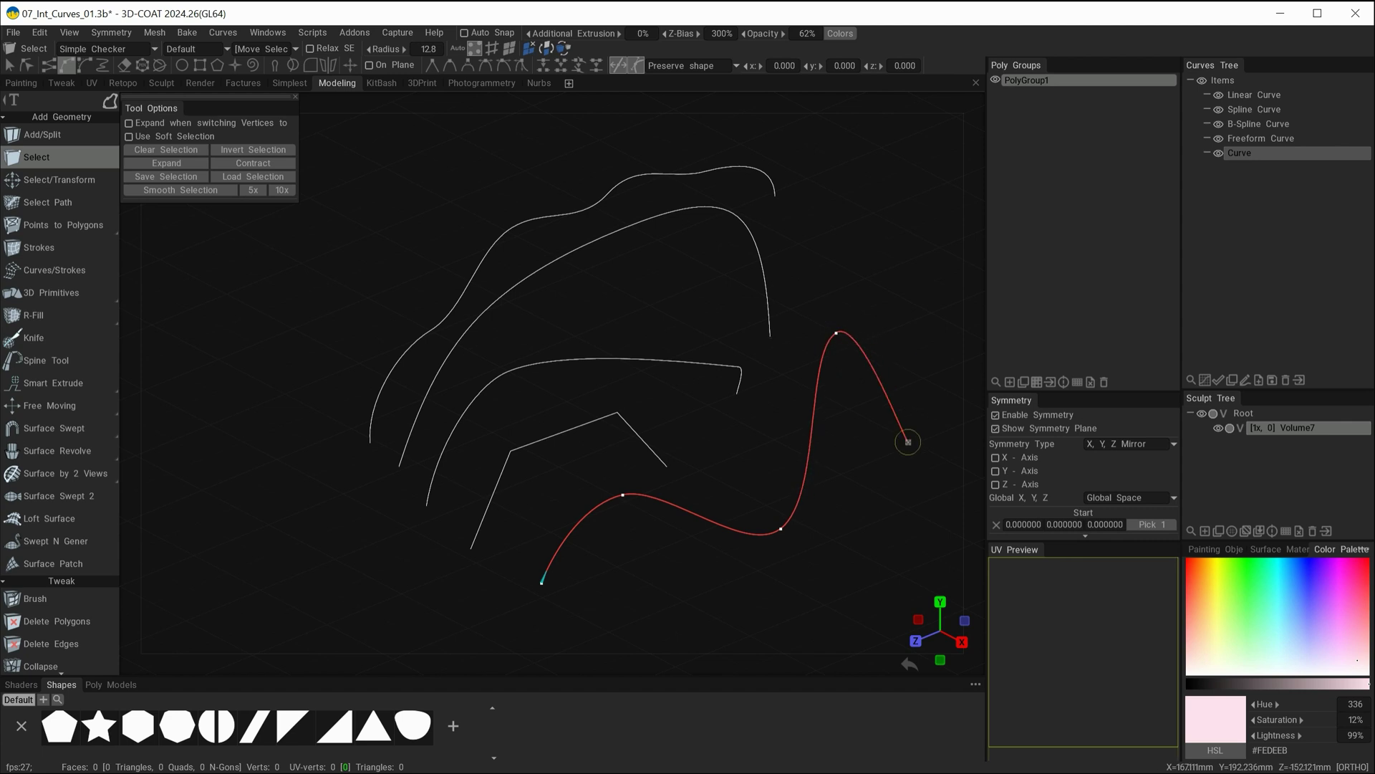
click(912, 469)
Orbit around the new spline curve to examine its plane relative to the four other curves, ending in the Right view.
alt+drag(690, 466, 824, 390)
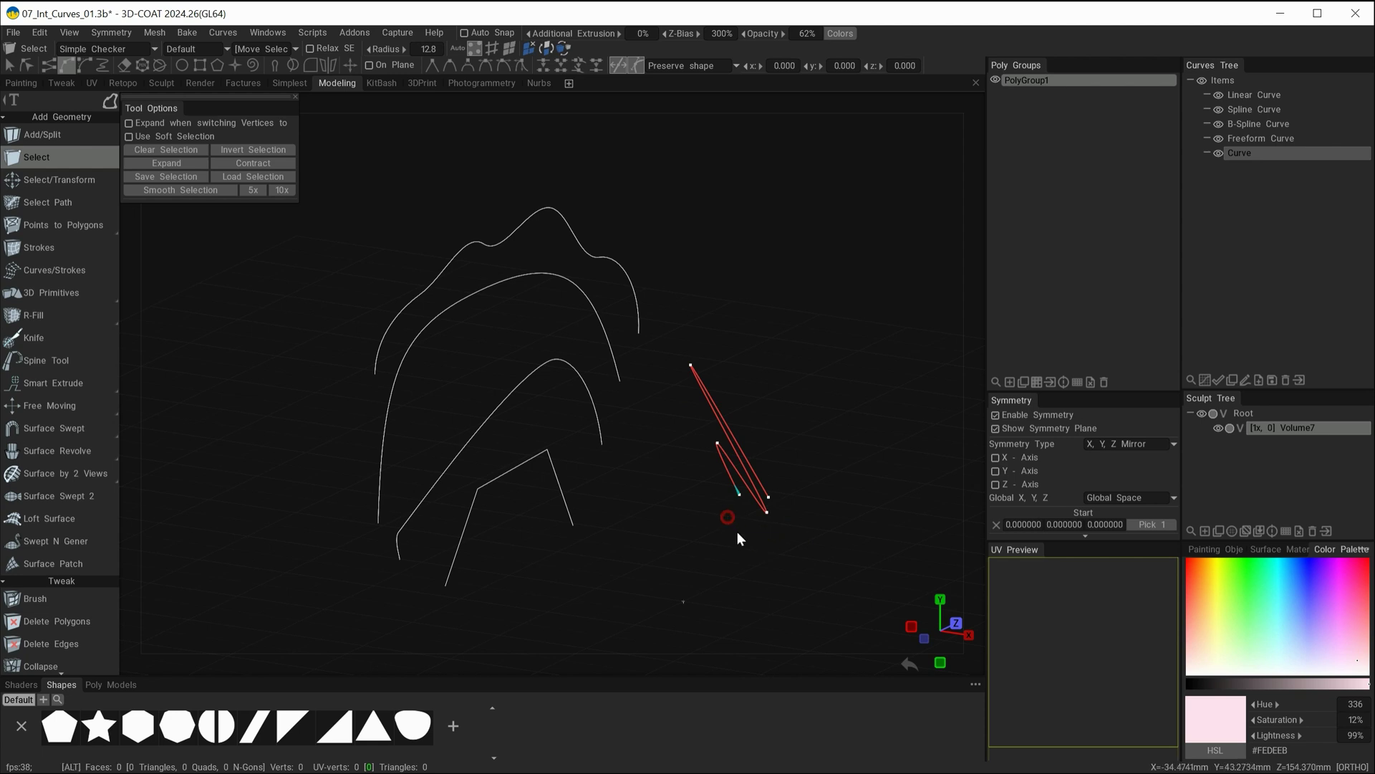
alt+drag(740, 537, 622, 586)
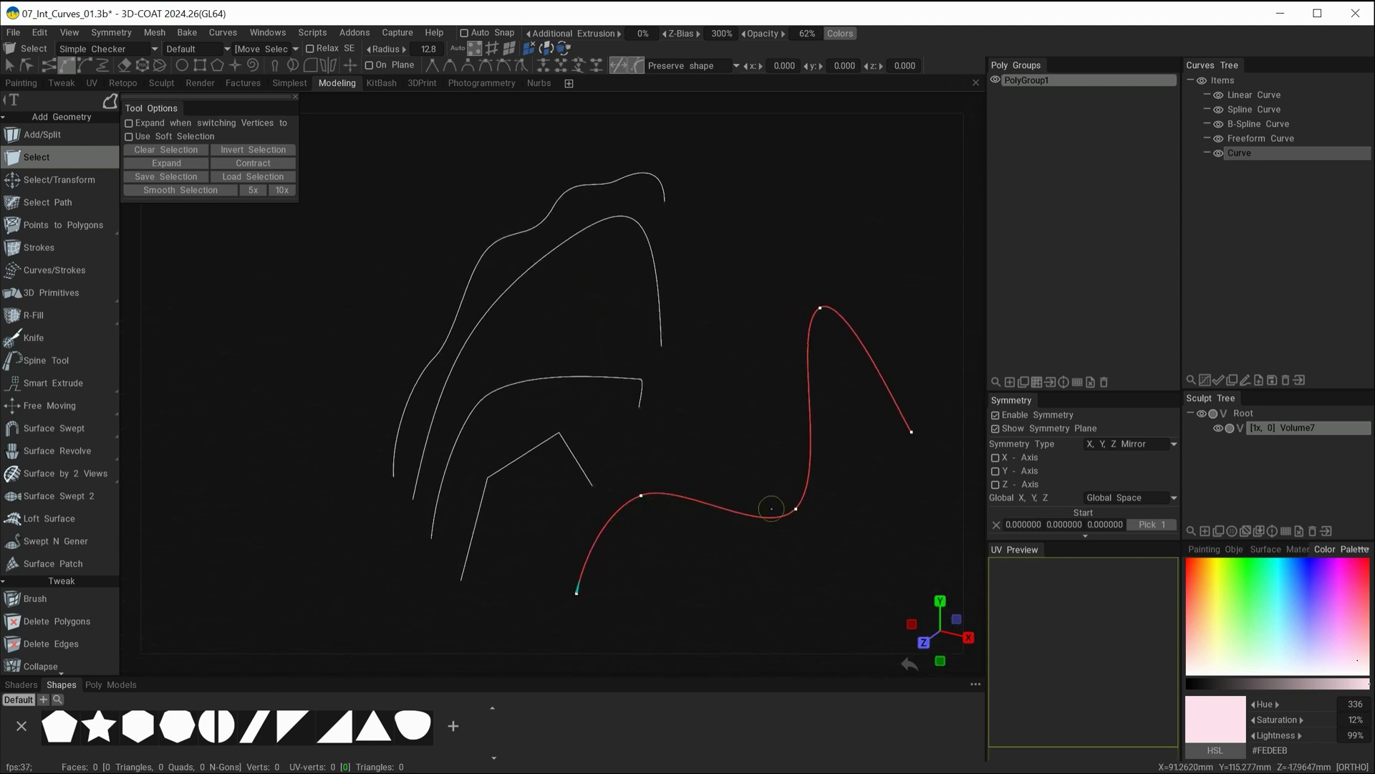
alt+drag(724, 453, 629, 420)
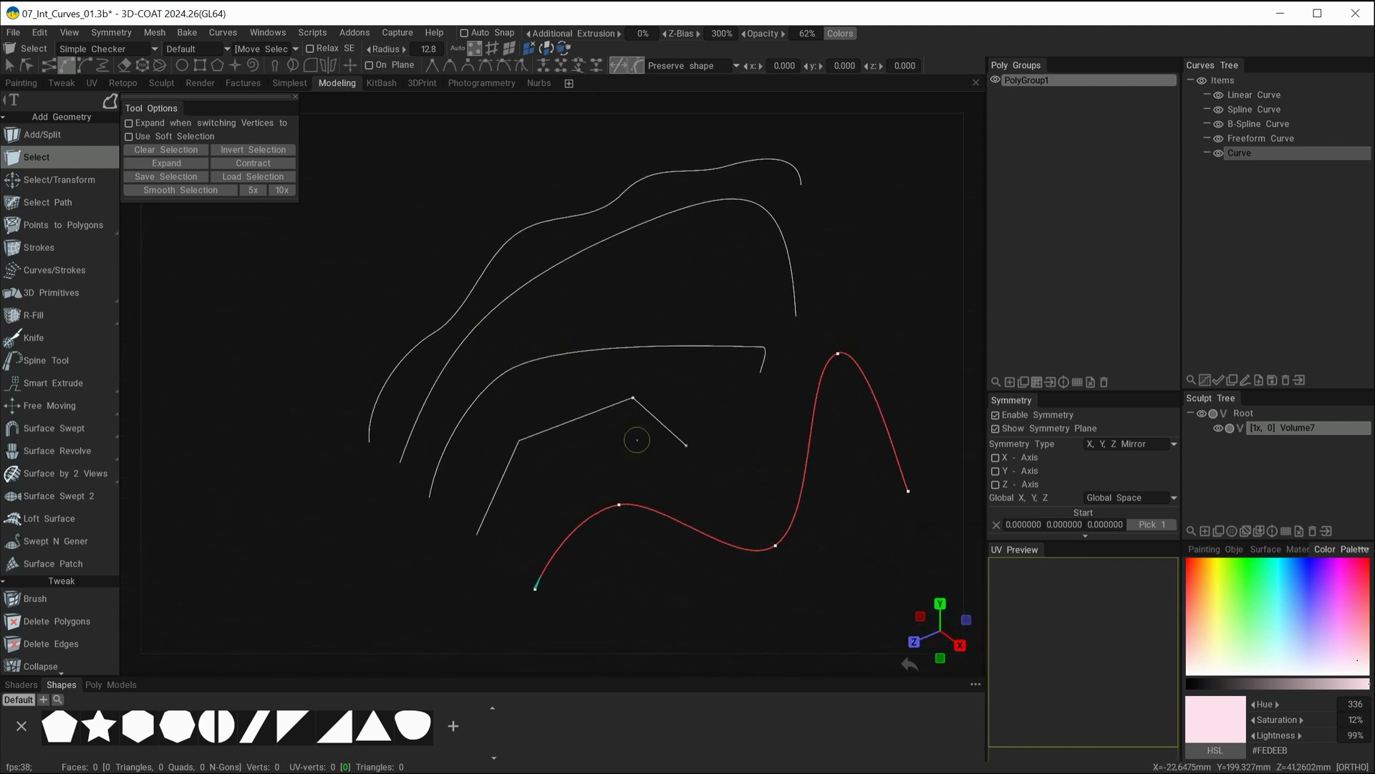
alt+drag(623, 532, 807, 564)
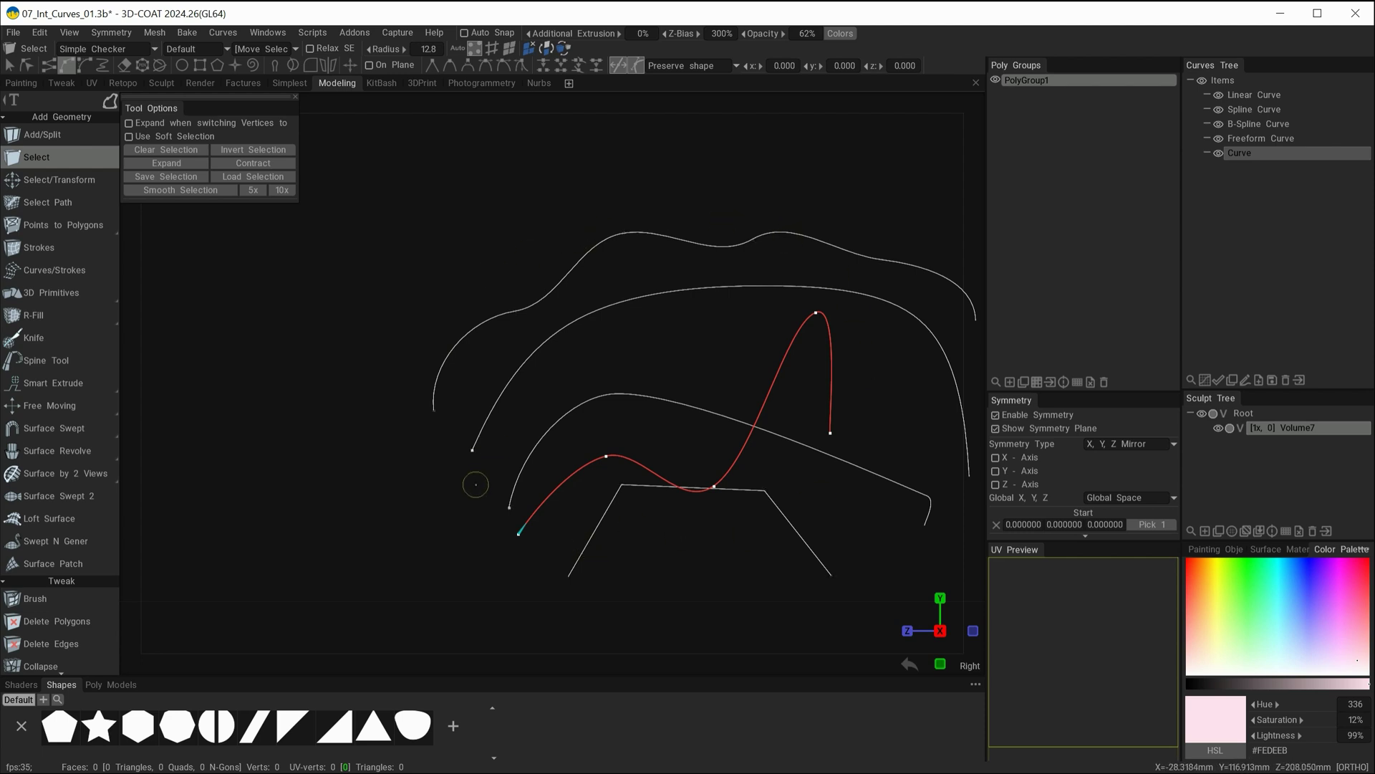
Orbit around the linear curve and snap to the Front view to examine the plane its points lie on.
mouse_move(545, 459)
alt+mouse_down()
mouse_move(507, 451)
mouse_move(612, 442)
mouse_move(560, 374)
mouse_move(596, 391)
mouse_move(515, 418)
mouse_move(560, 444)
alt+mouse_up()
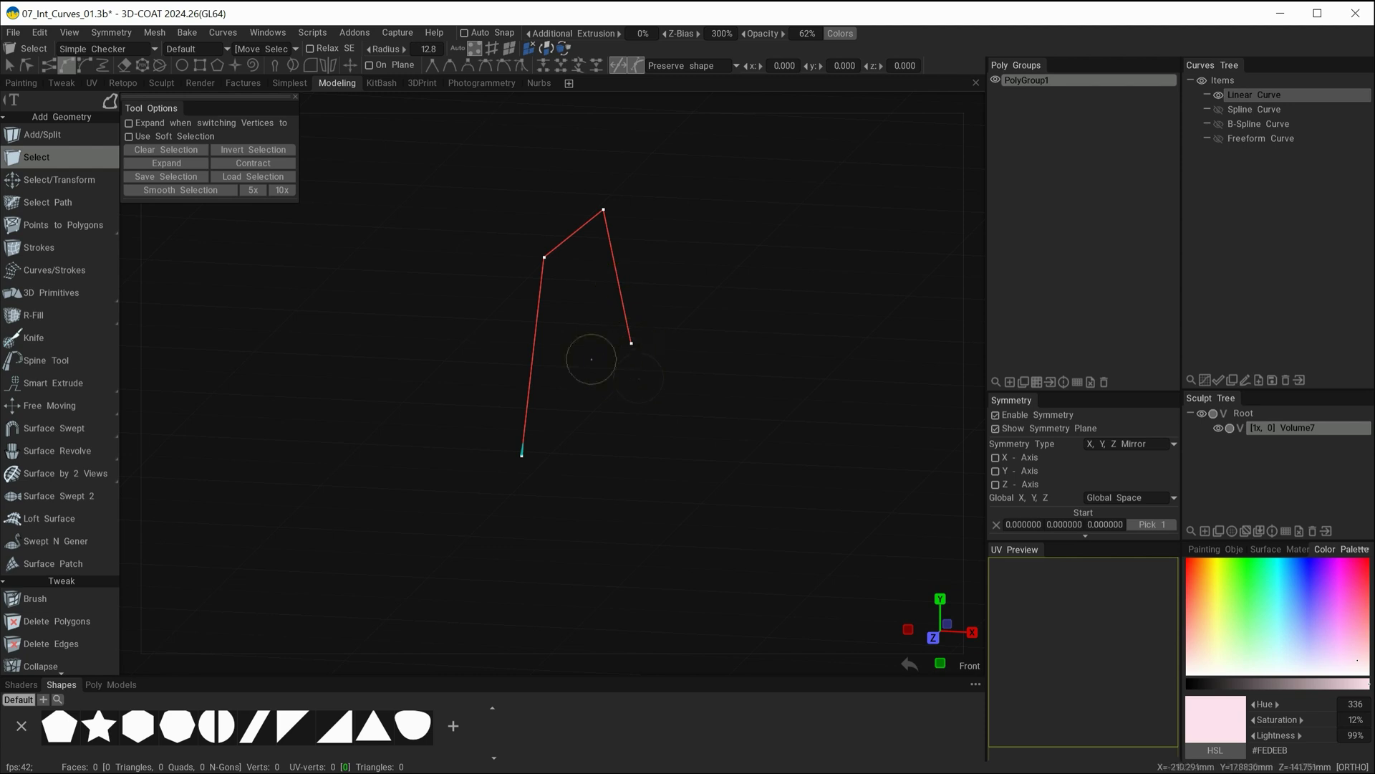
key(KP_1)
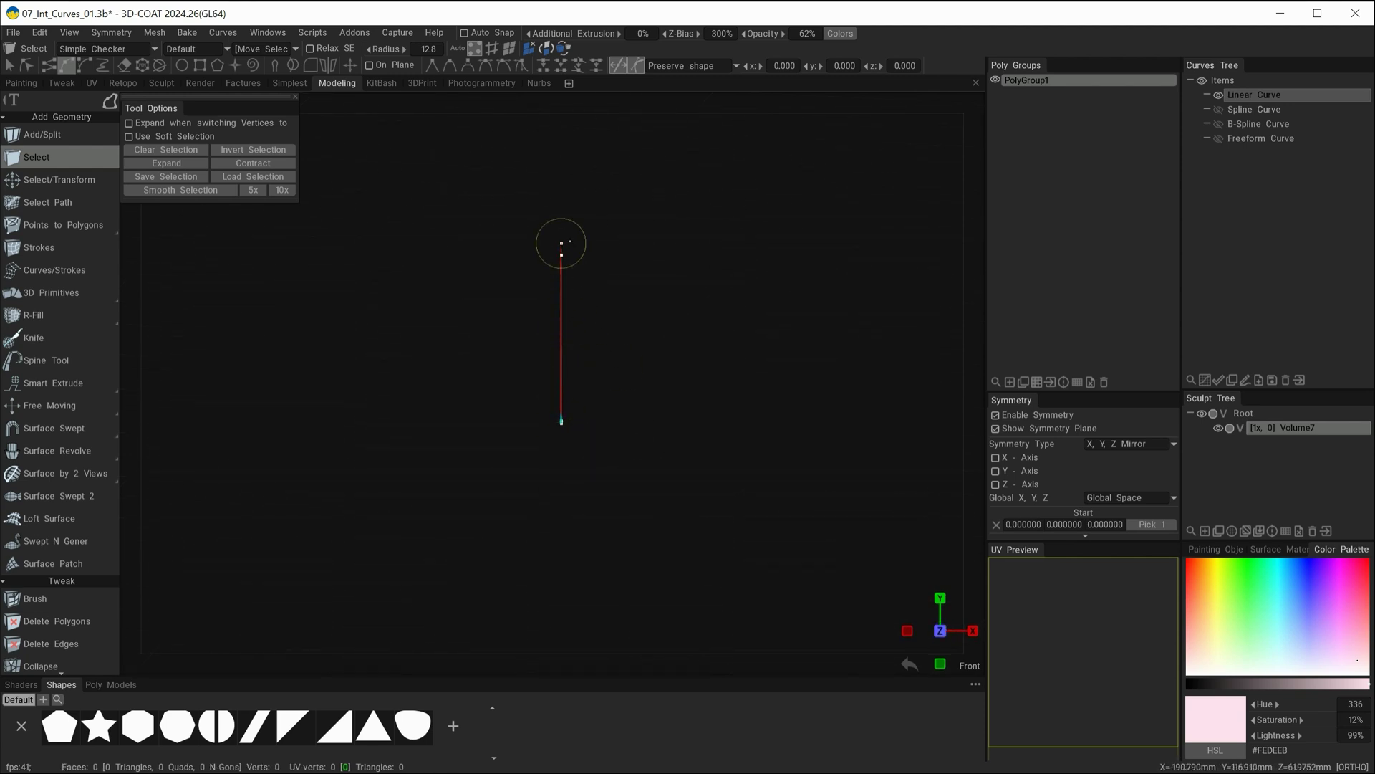
drag(709, 399, 688, 359)
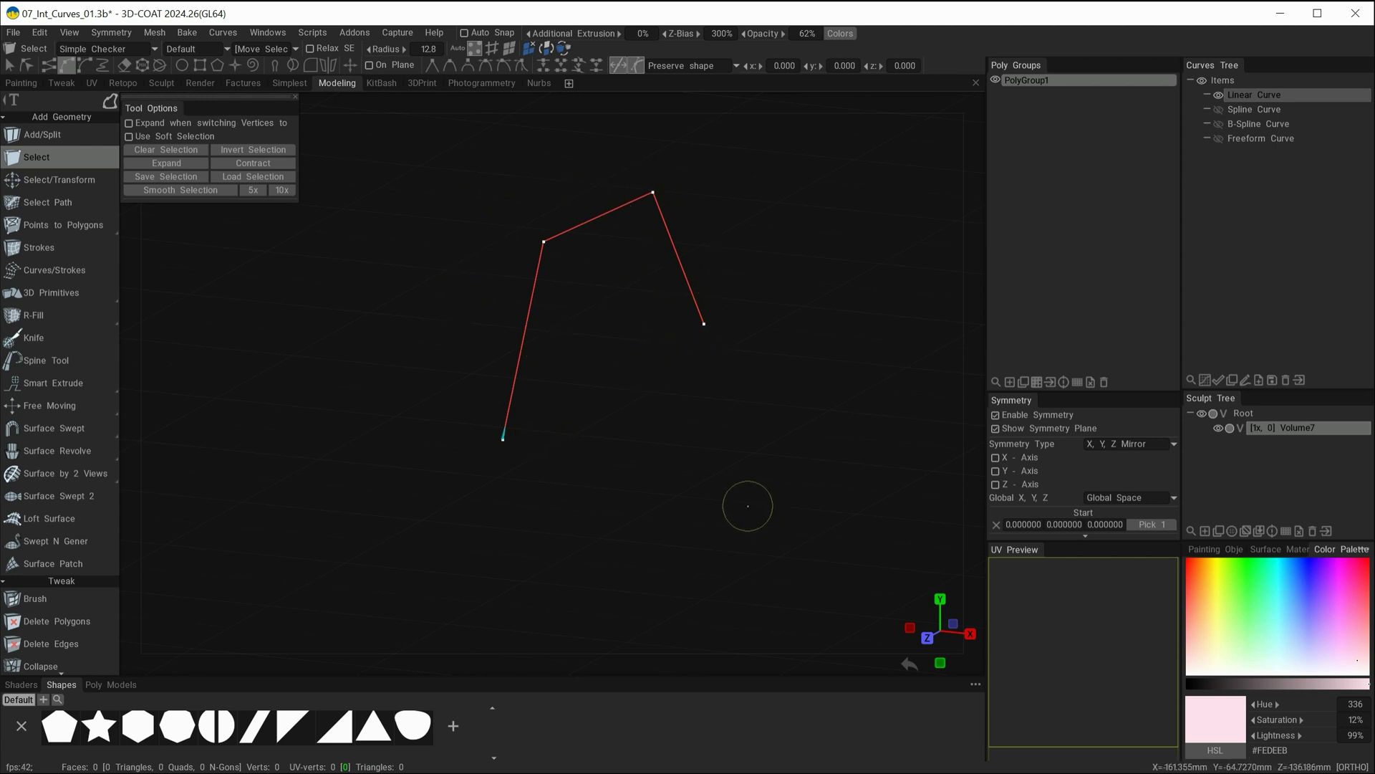
Switch to point editing and pull the linear curve's far end point sideways out of the curve's plane, checking it from several angles.
key(space)
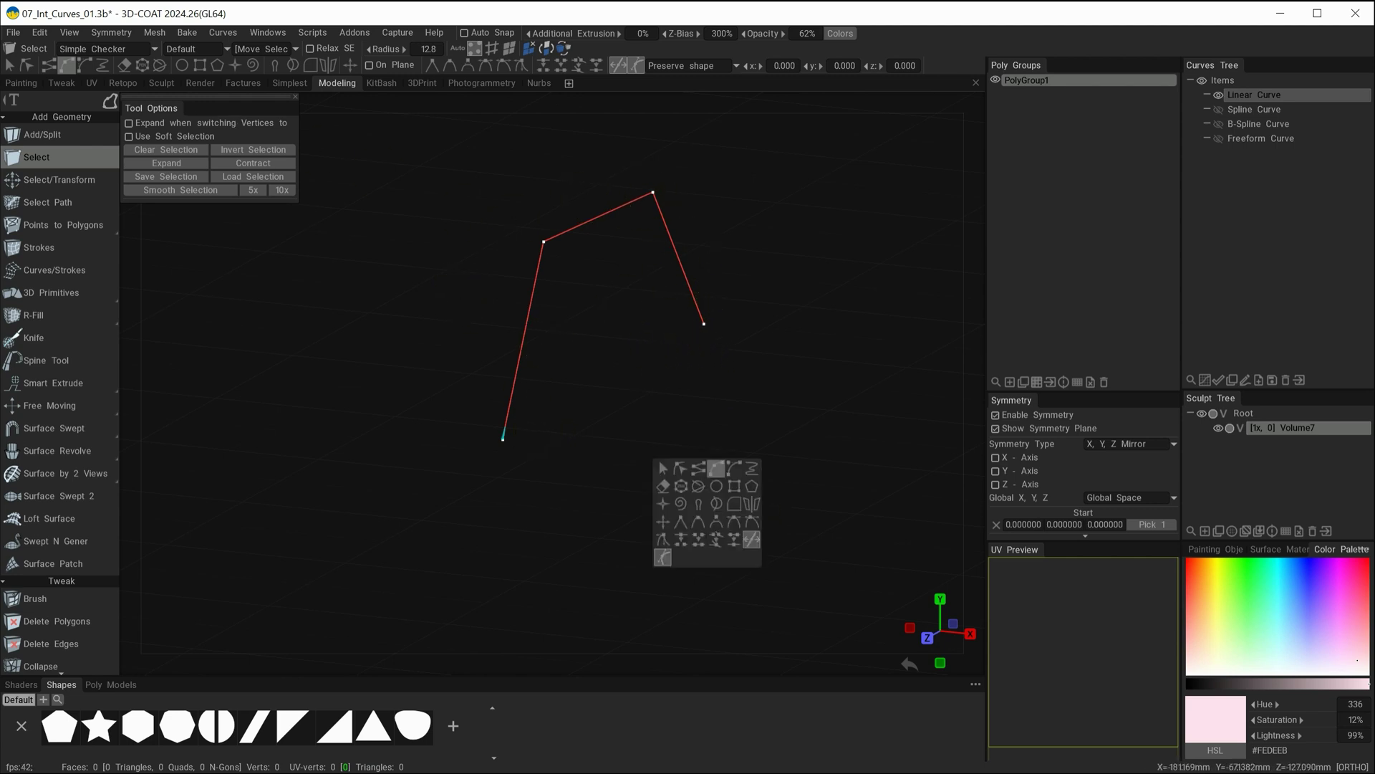
click(684, 469)
alt+drag(712, 412, 653, 359)
alt+drag(653, 467, 679, 525)
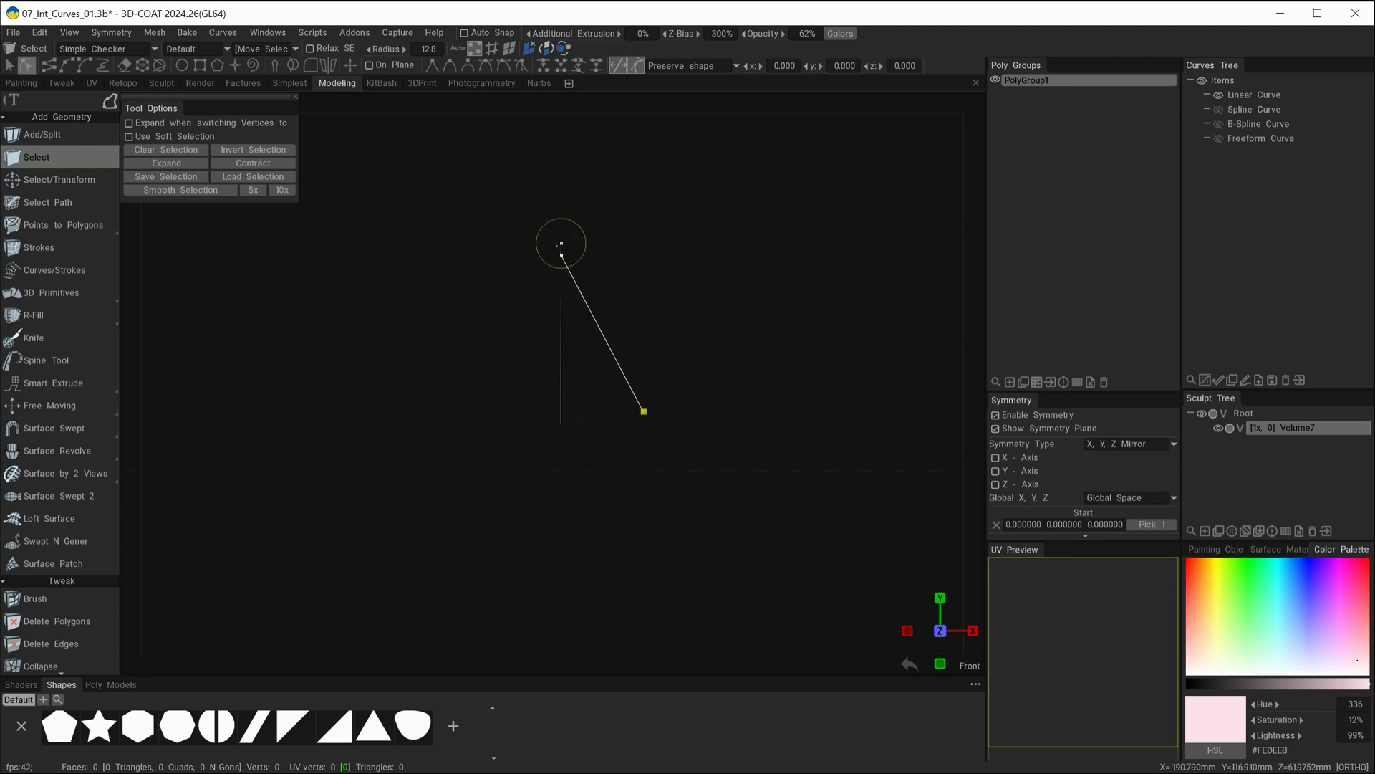
drag(612, 498, 647, 301)
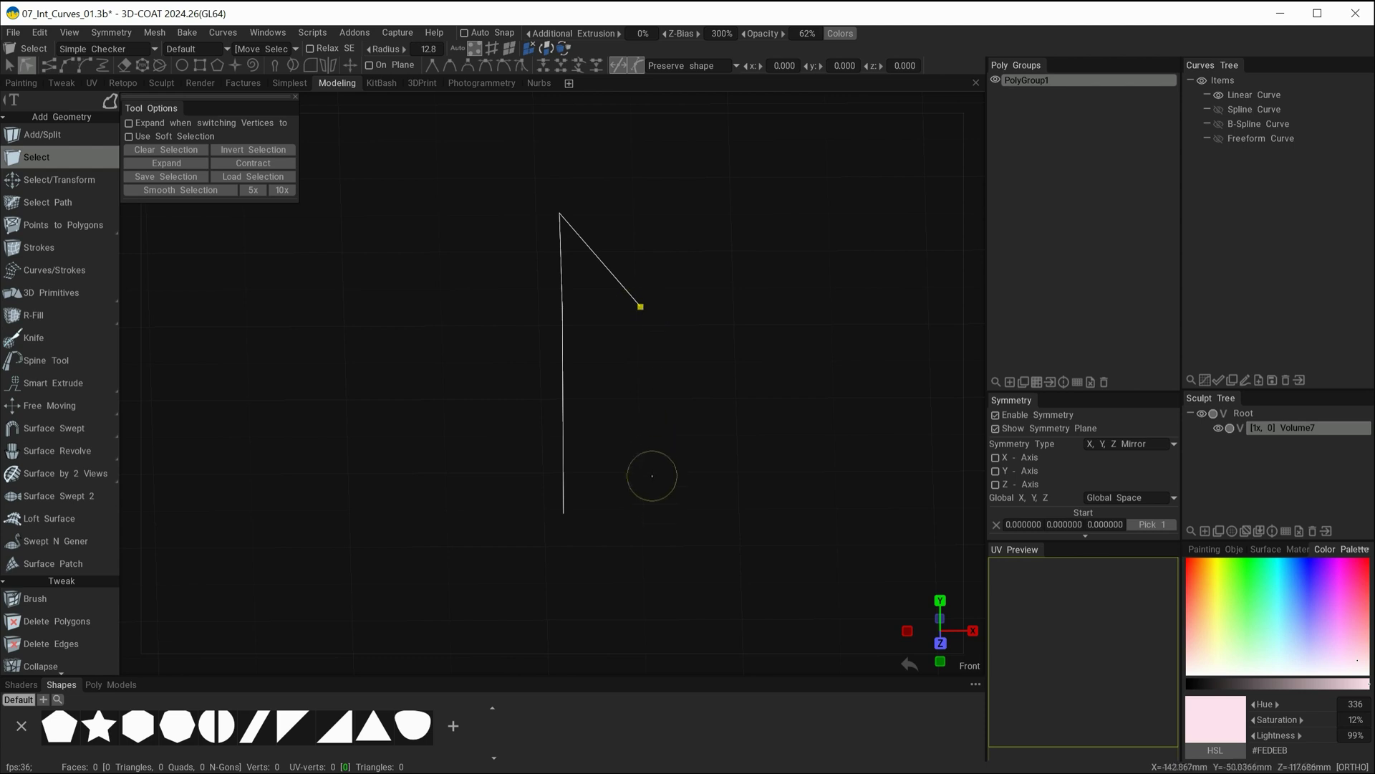
alt+drag(660, 492, 688, 430)
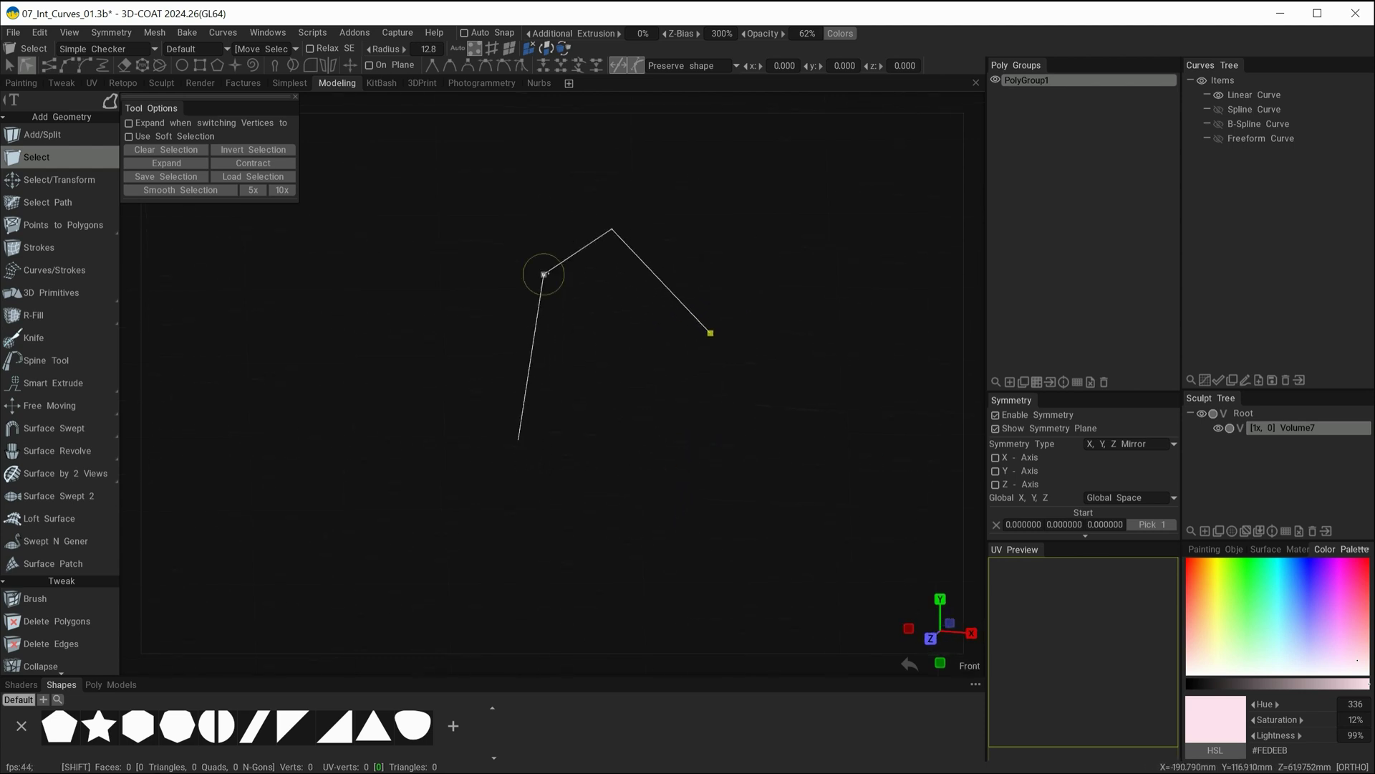
Select all four points of the linear curve and show the transform gizmo on them in the Front view.
shift+click(544, 275)
shift+click(612, 229)
key(space)
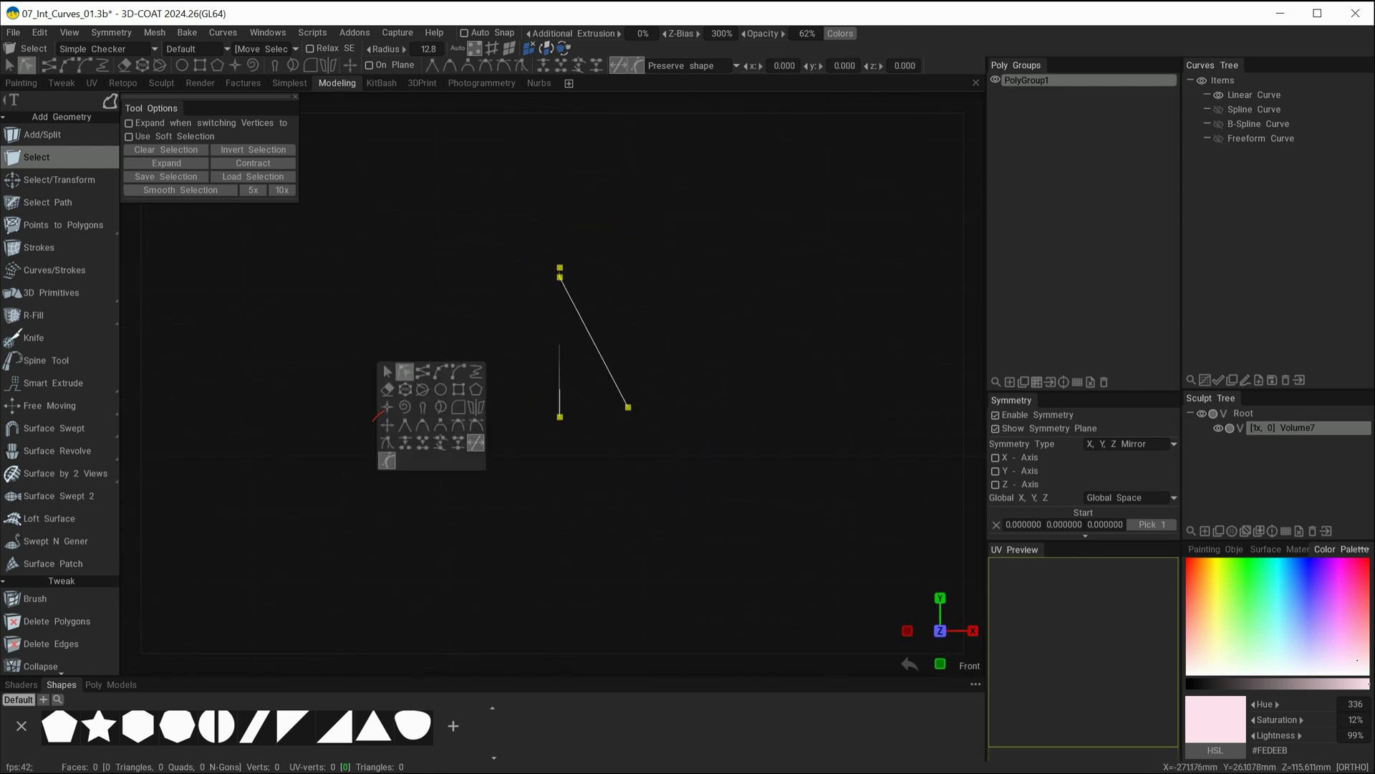
click(387, 425)
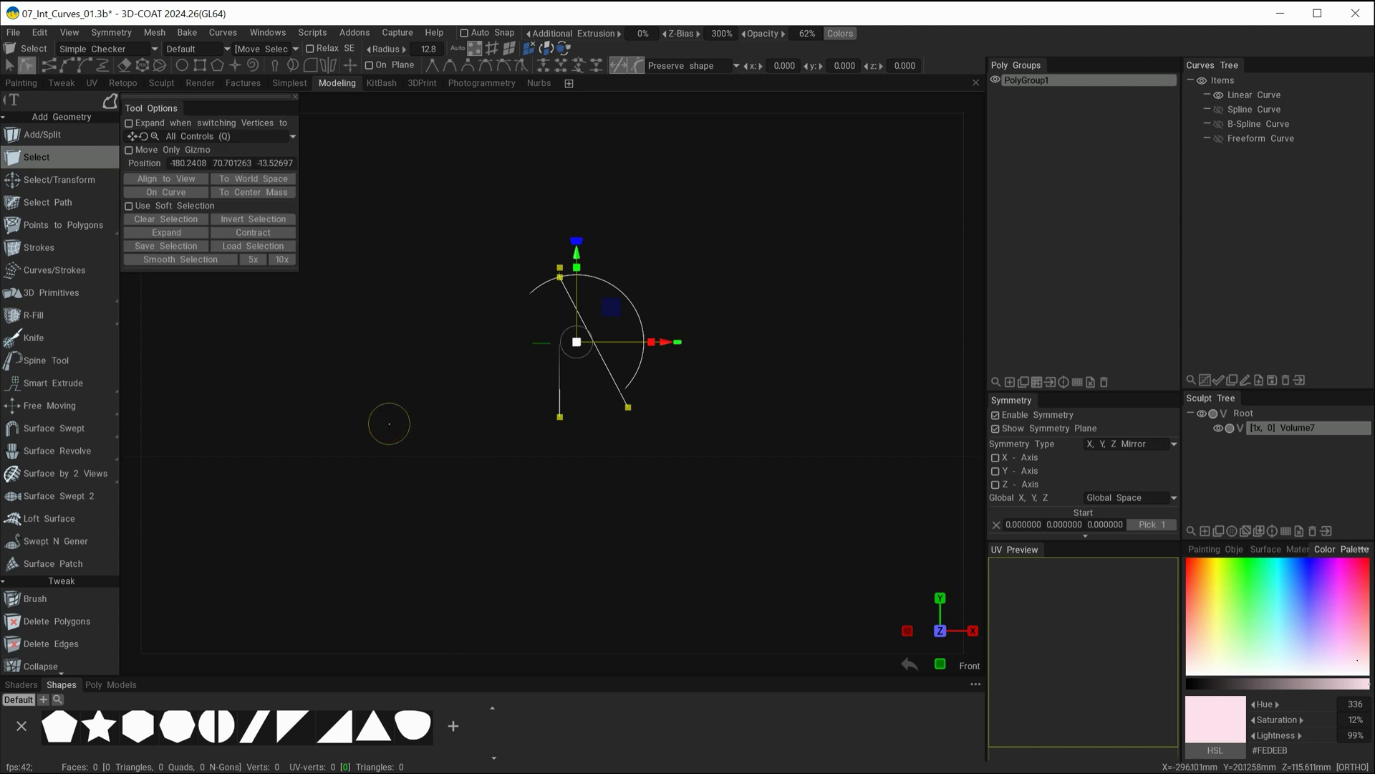
alt+right_drag(687, 608, 692, 448)
alt+middle_drag(691, 448, 651, 501)
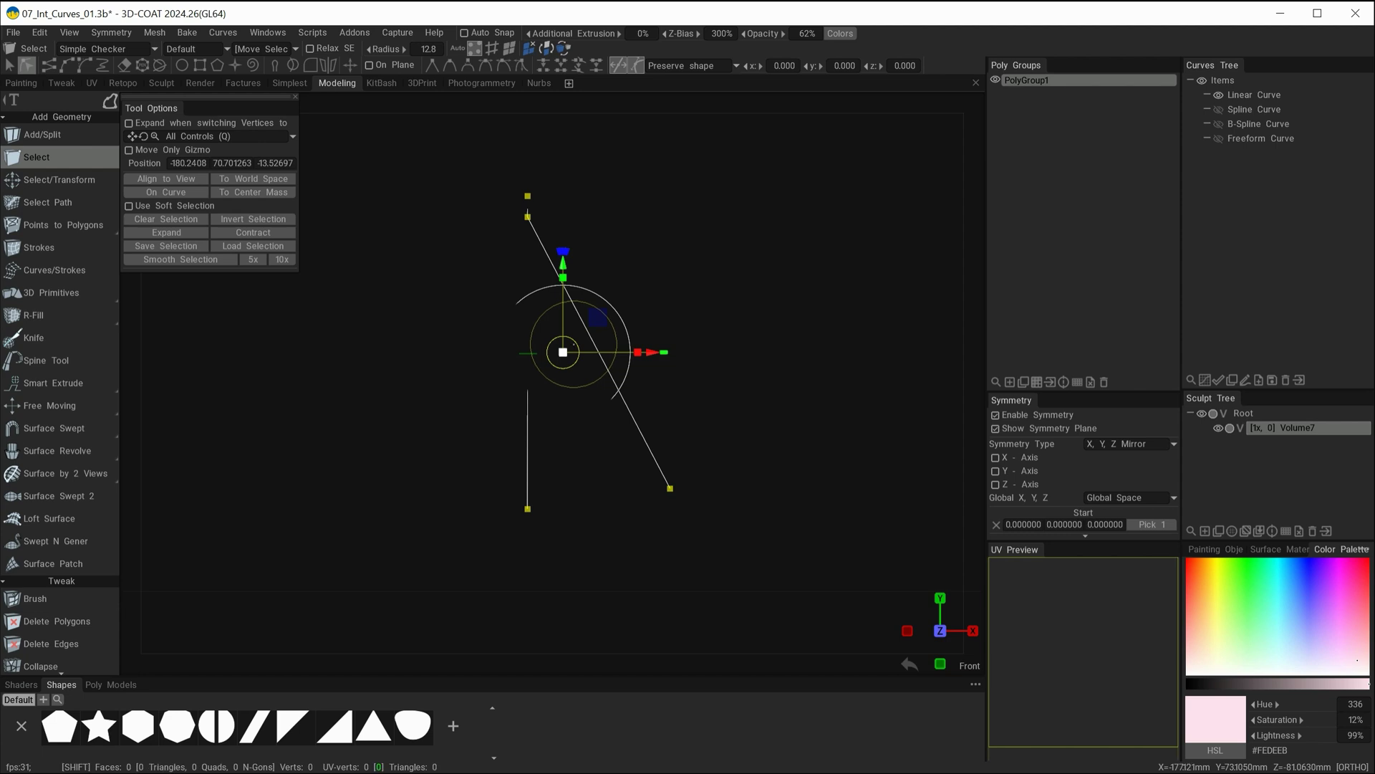
Move only the gizmo onto the in-plane lower end point and scale the selected points along X until they align in one plane.
shift+drag(568, 328, 538, 504)
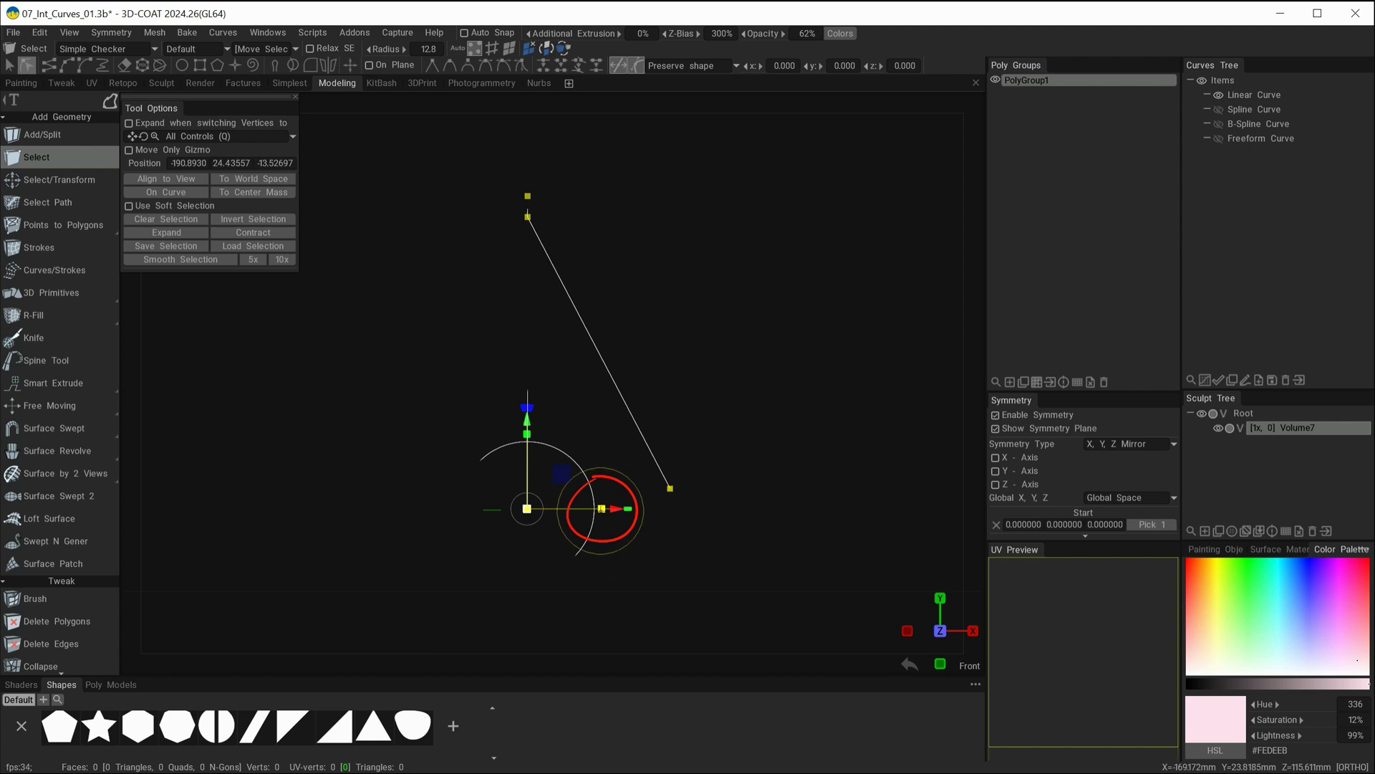
drag(604, 510, 516, 510)
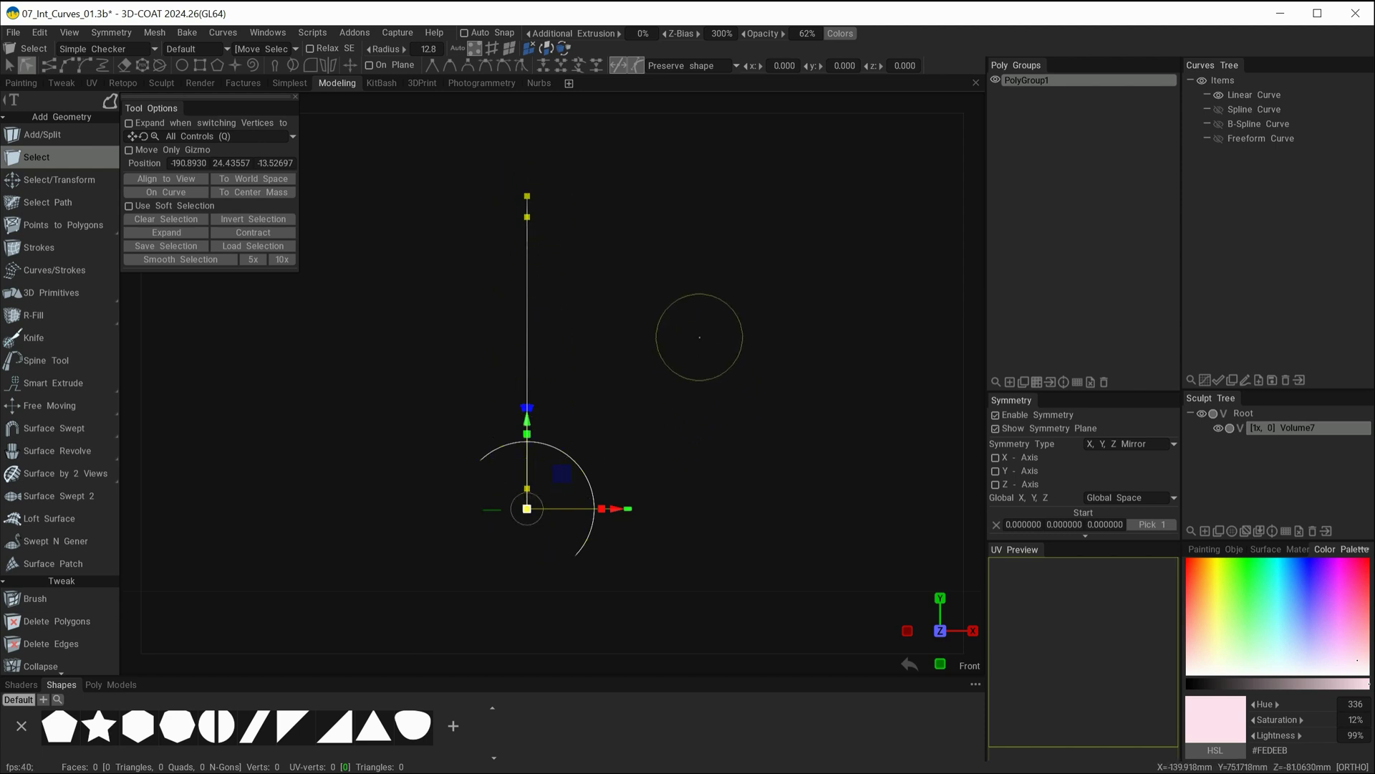
click(656, 356)
alt+drag(656, 356, 467, 374)
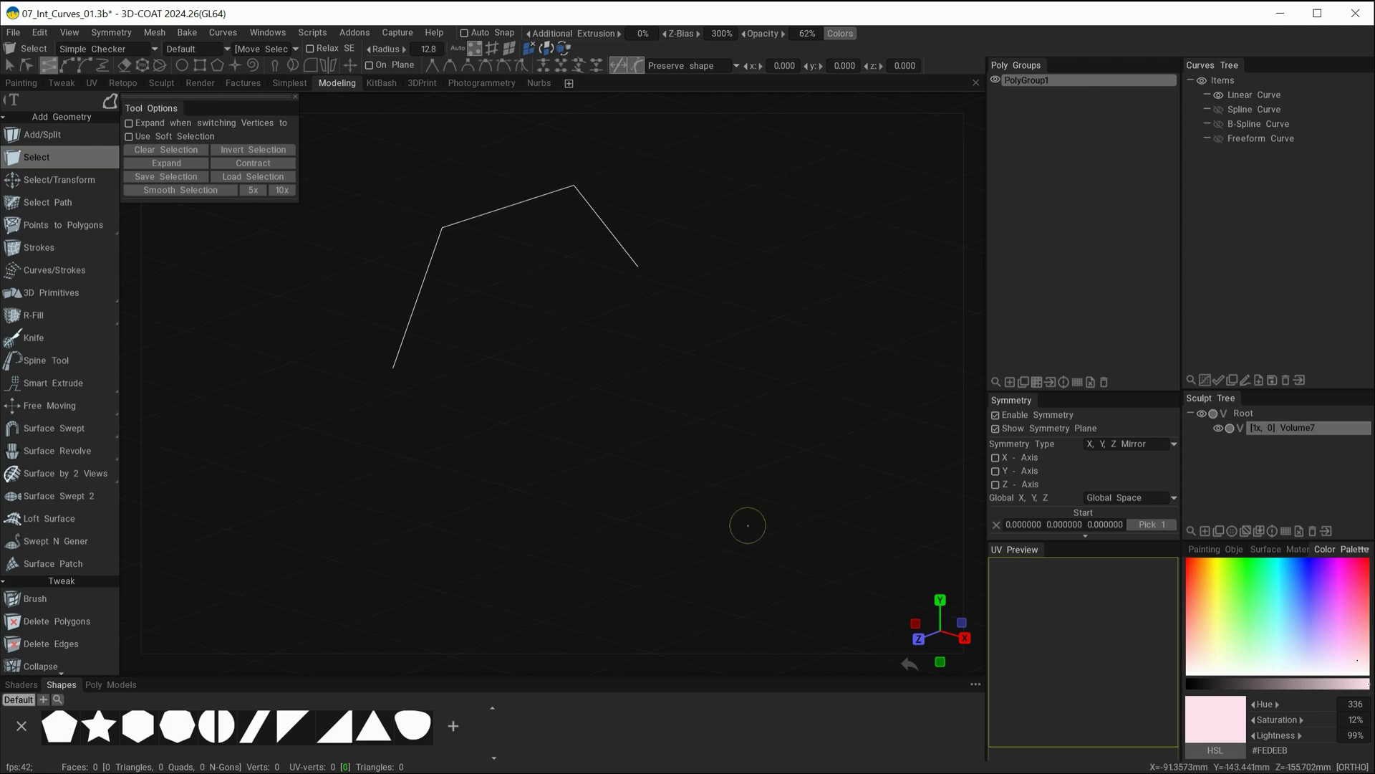
Show the coordinate axes and orbit to compare the linear curve's position with the origin.
mouse_move(884, 70)
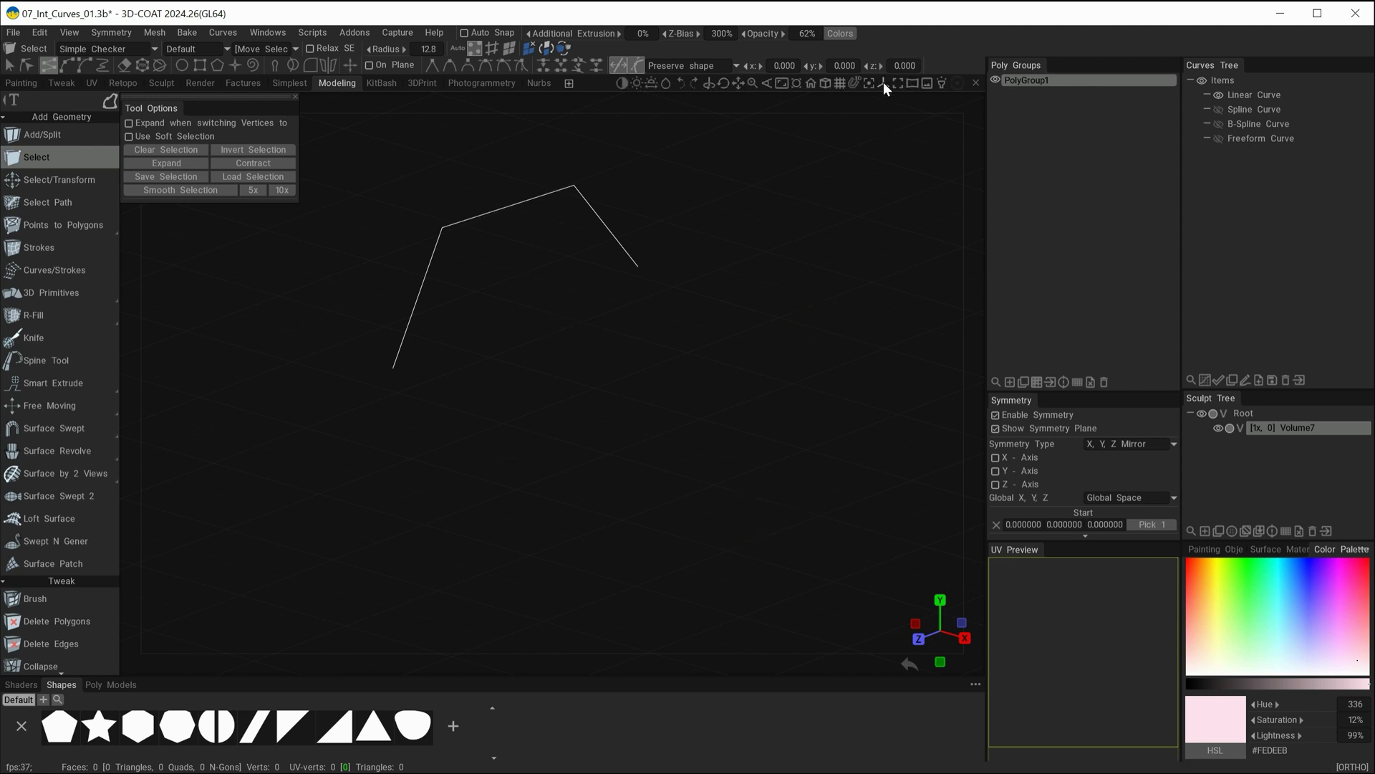
click(882, 84)
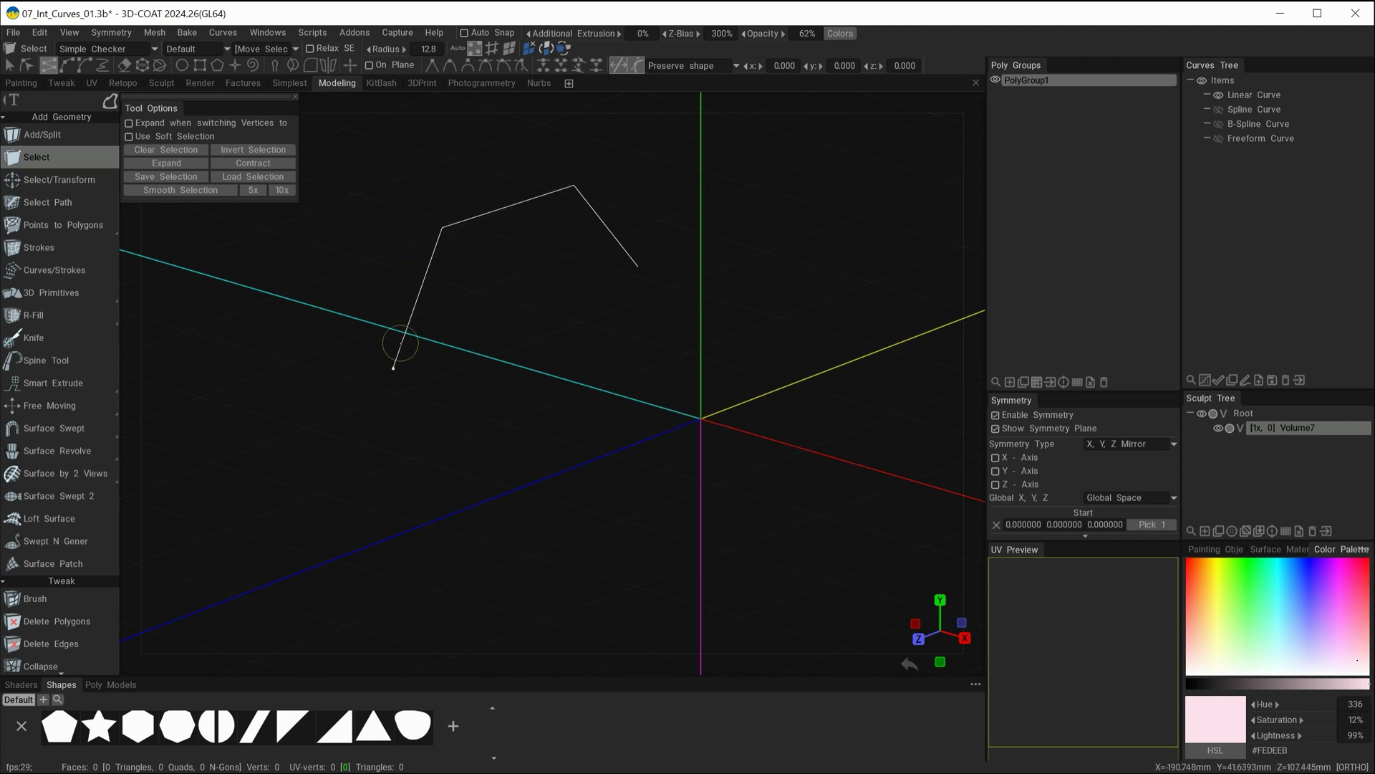
alt+drag(592, 328, 663, 320)
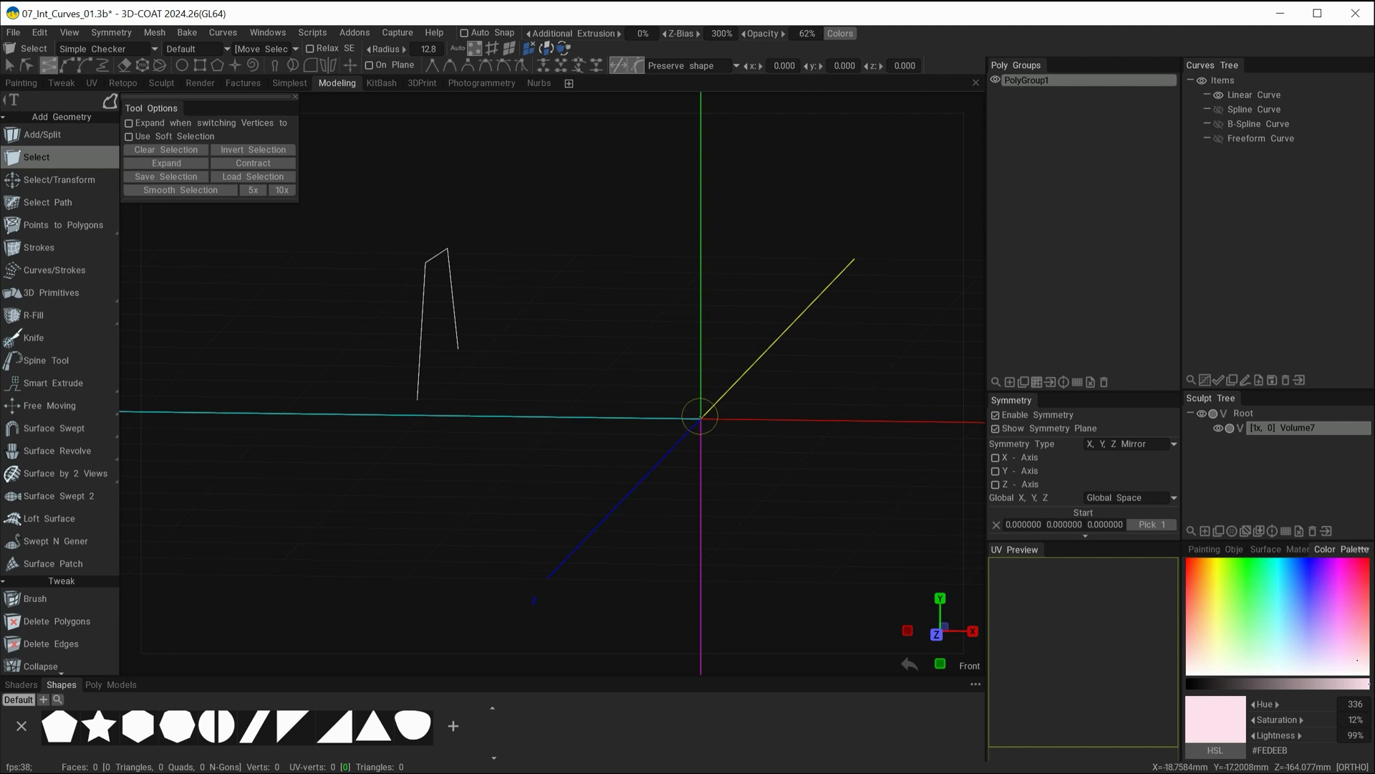
drag(699, 418, 724, 393)
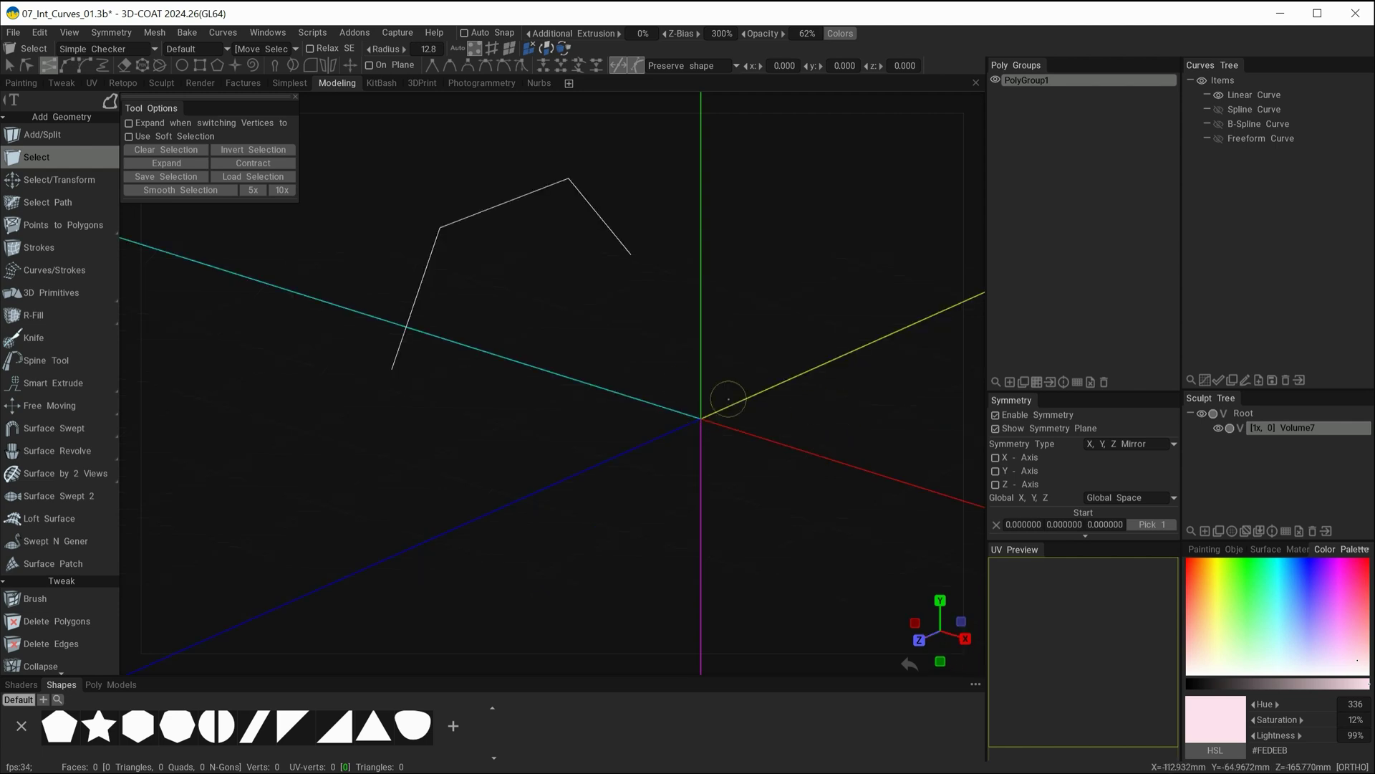
Select the whole Linear Curve, show its transform gizmo, and check its offset from the axes in the Front view.
click(1244, 94)
key(space)
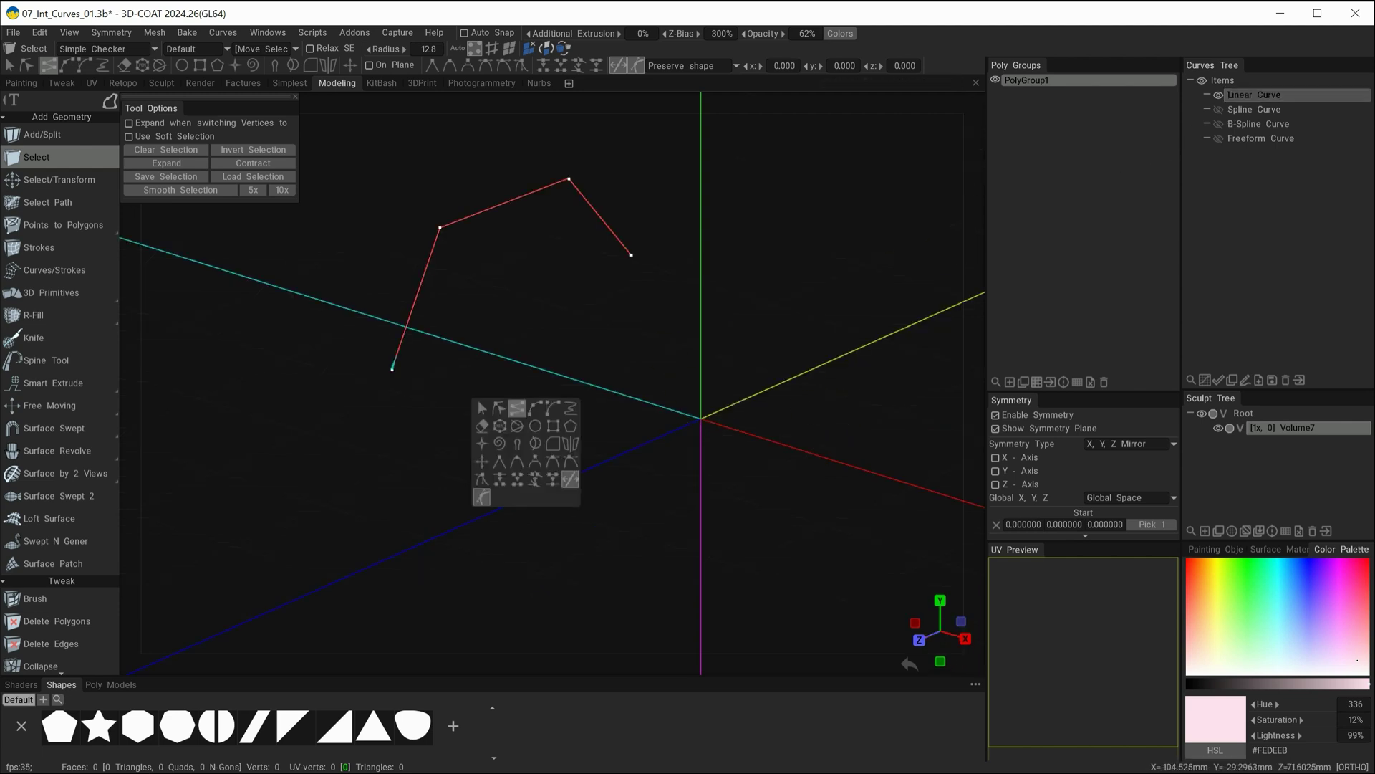
click(481, 462)
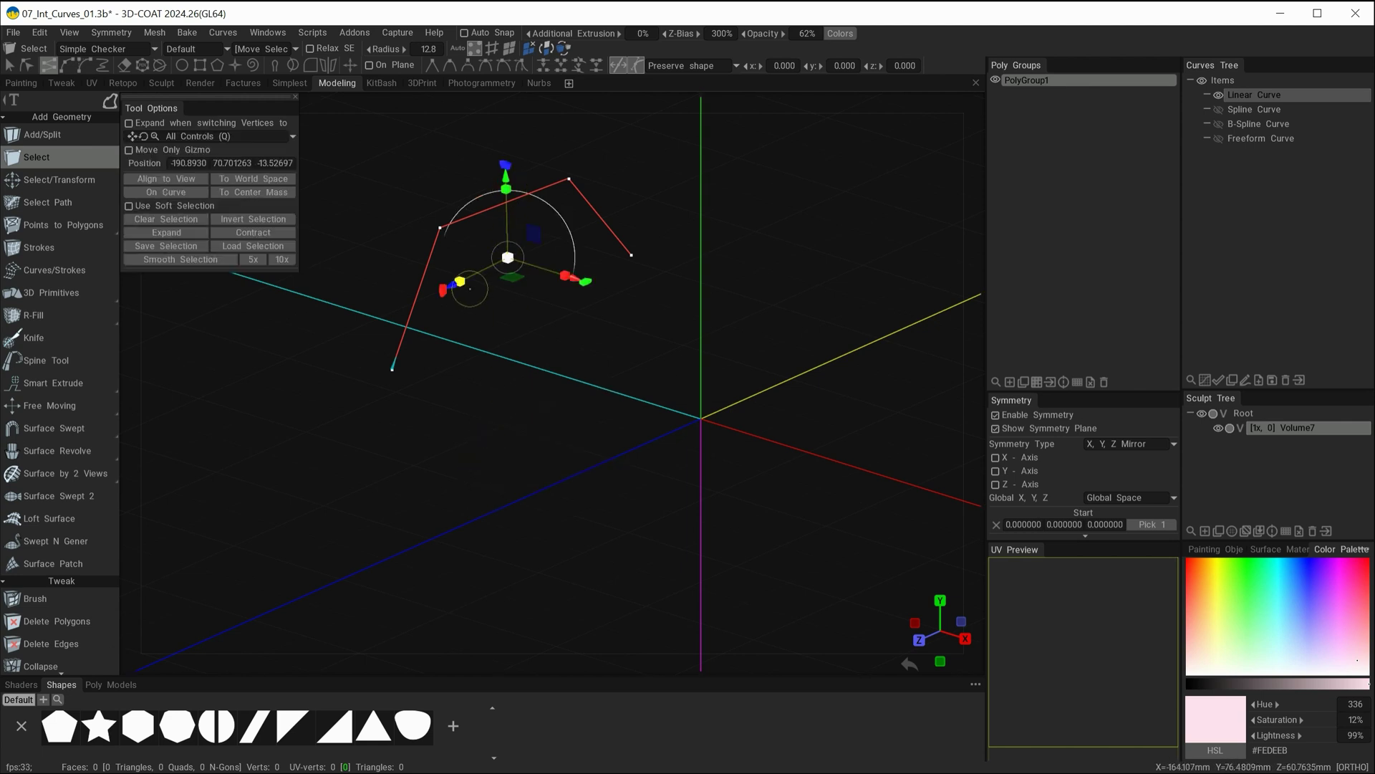
drag(482, 491, 458, 516)
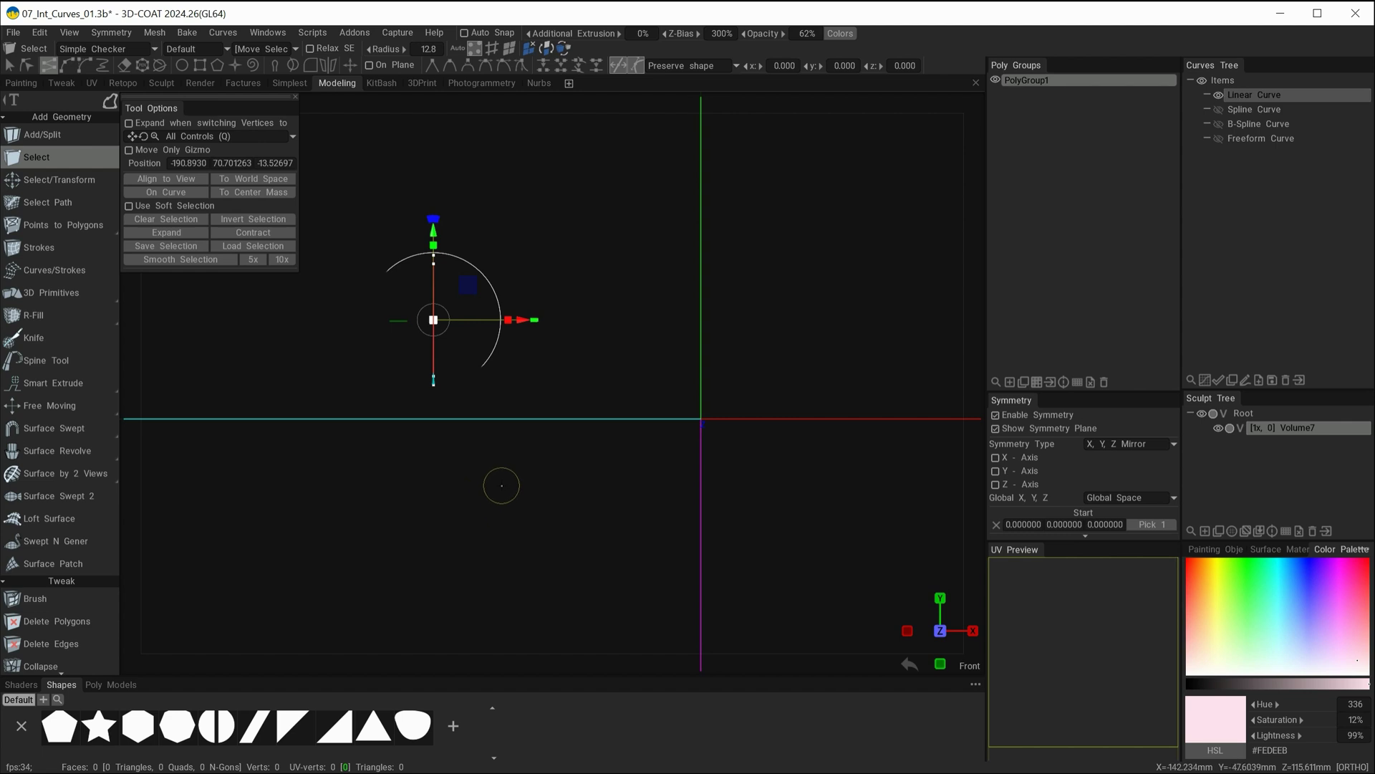
drag(523, 475, 461, 466)
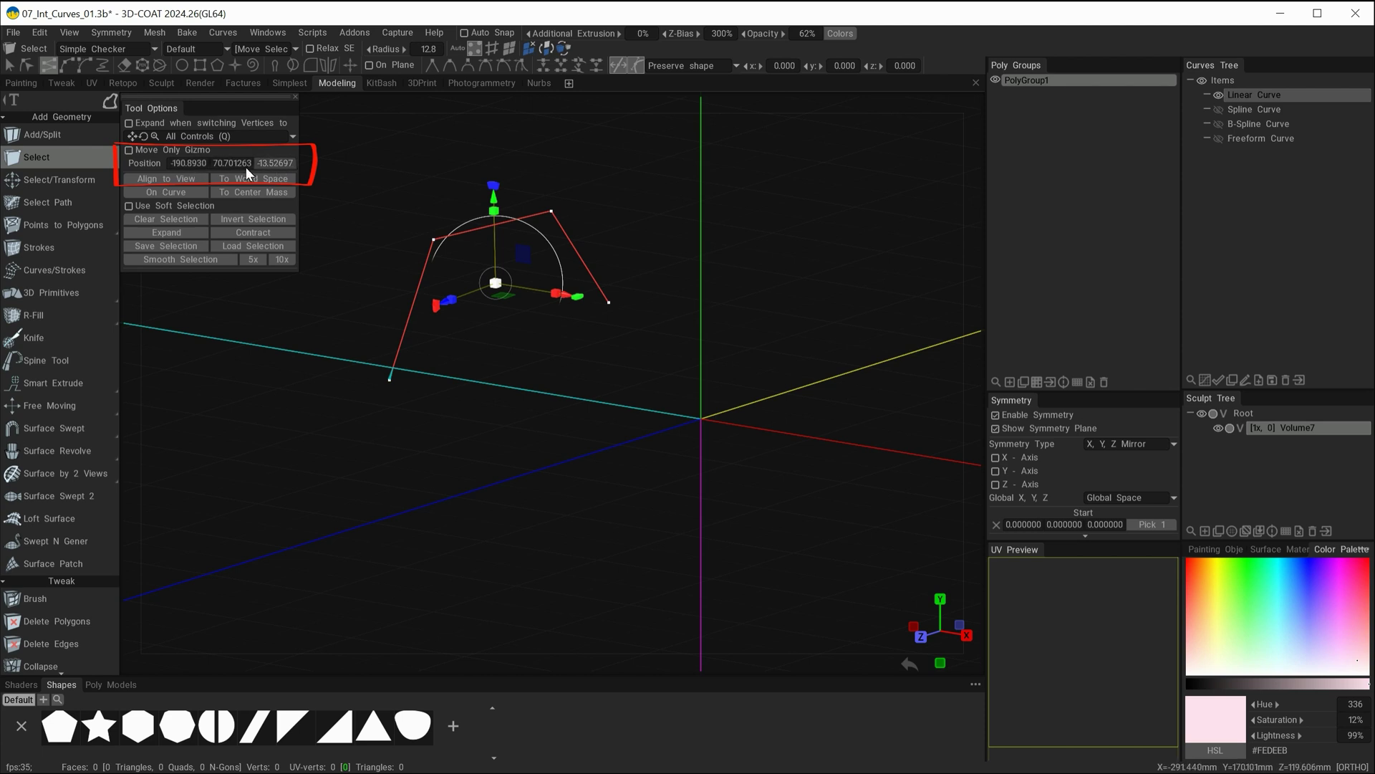
Set the linear curve's X and Y gizmo positions to 0 and close the gizmo.
click(184, 162)
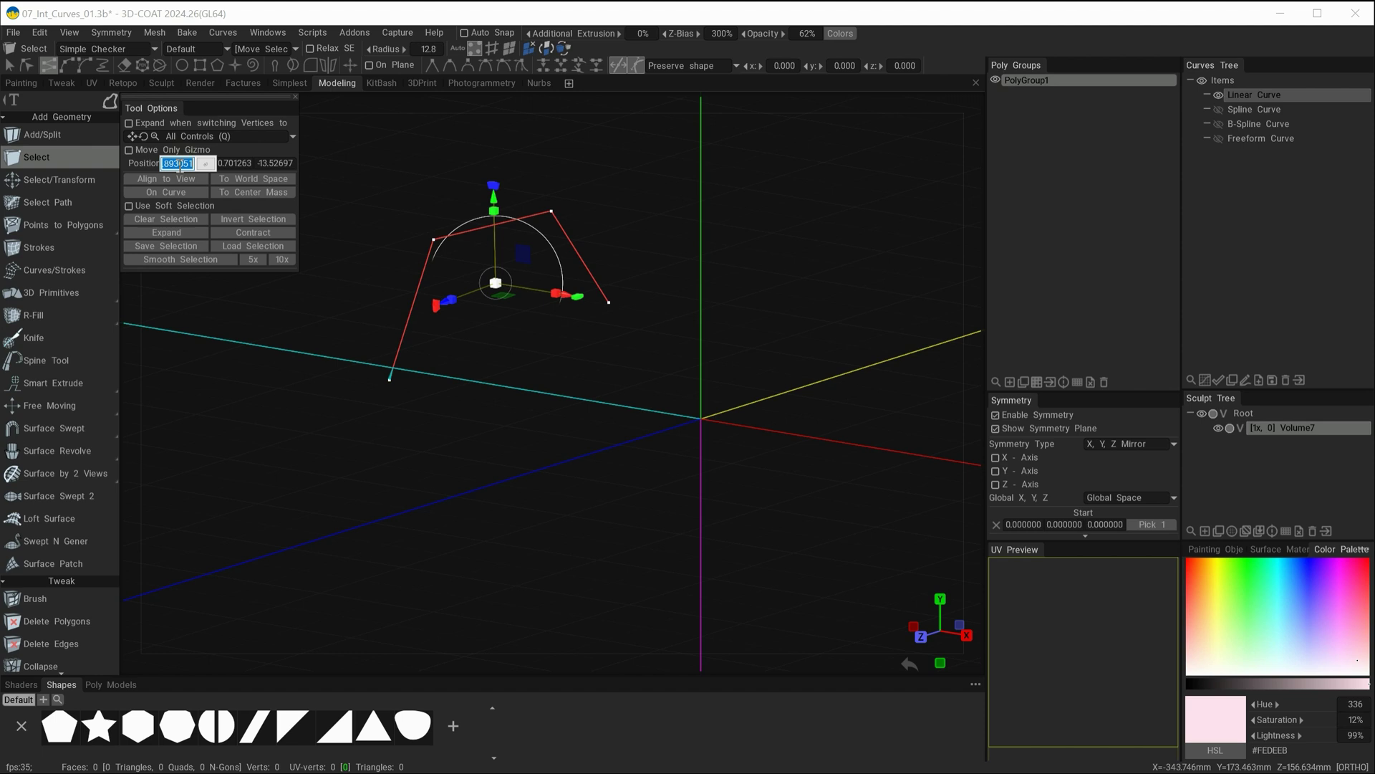
key(Return)
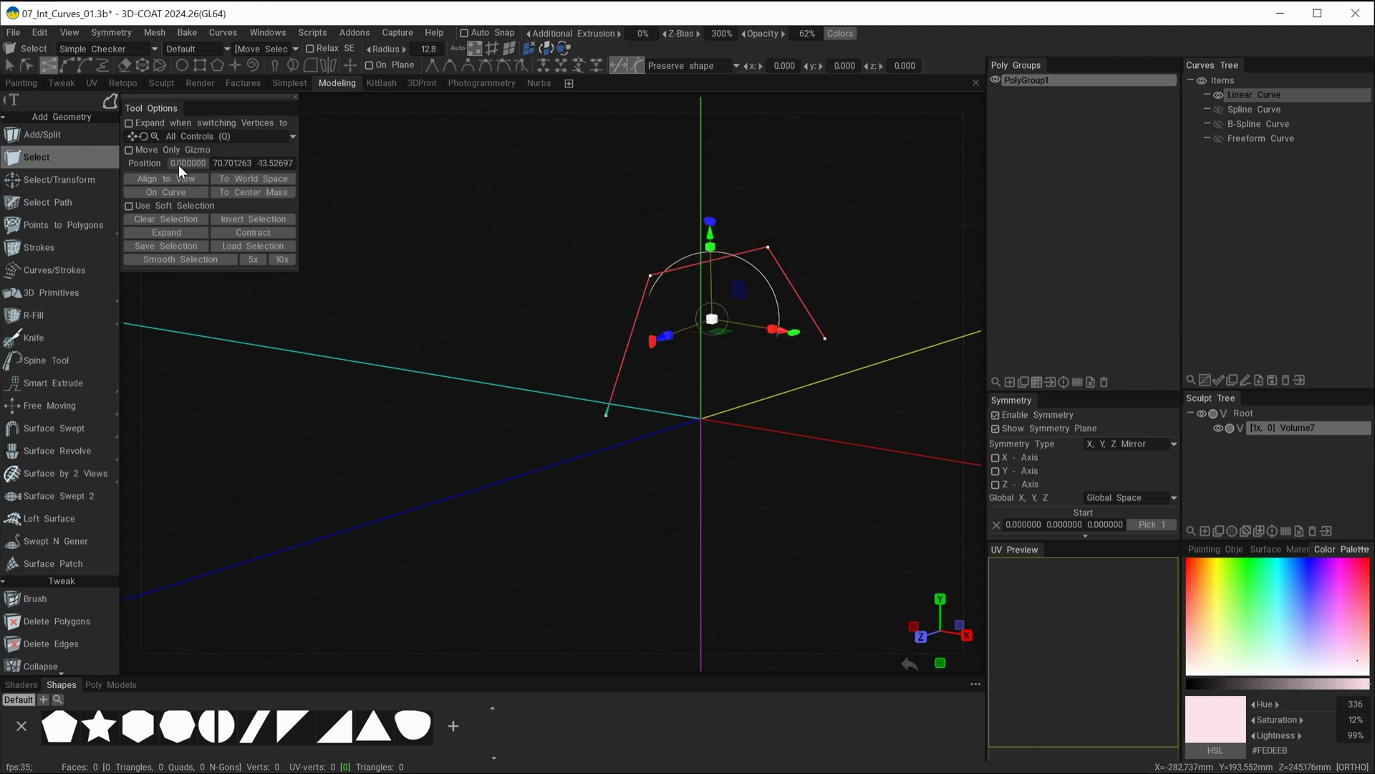
click(231, 163)
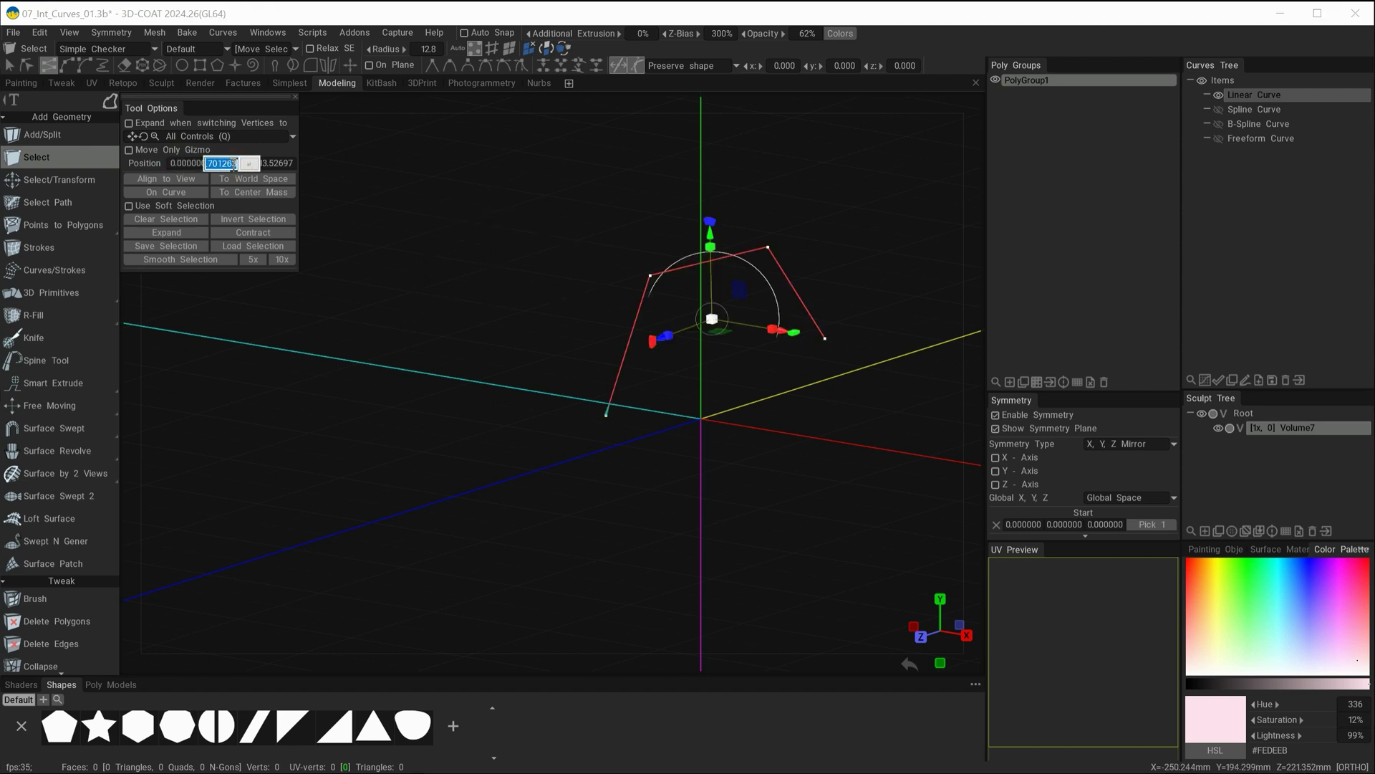
text(0)
key(Return)
click(409, 368)
Orbit around the repositioned curve to examine it against the axes, ending in the Right view.
alt+drag(448, 403, 384, 418)
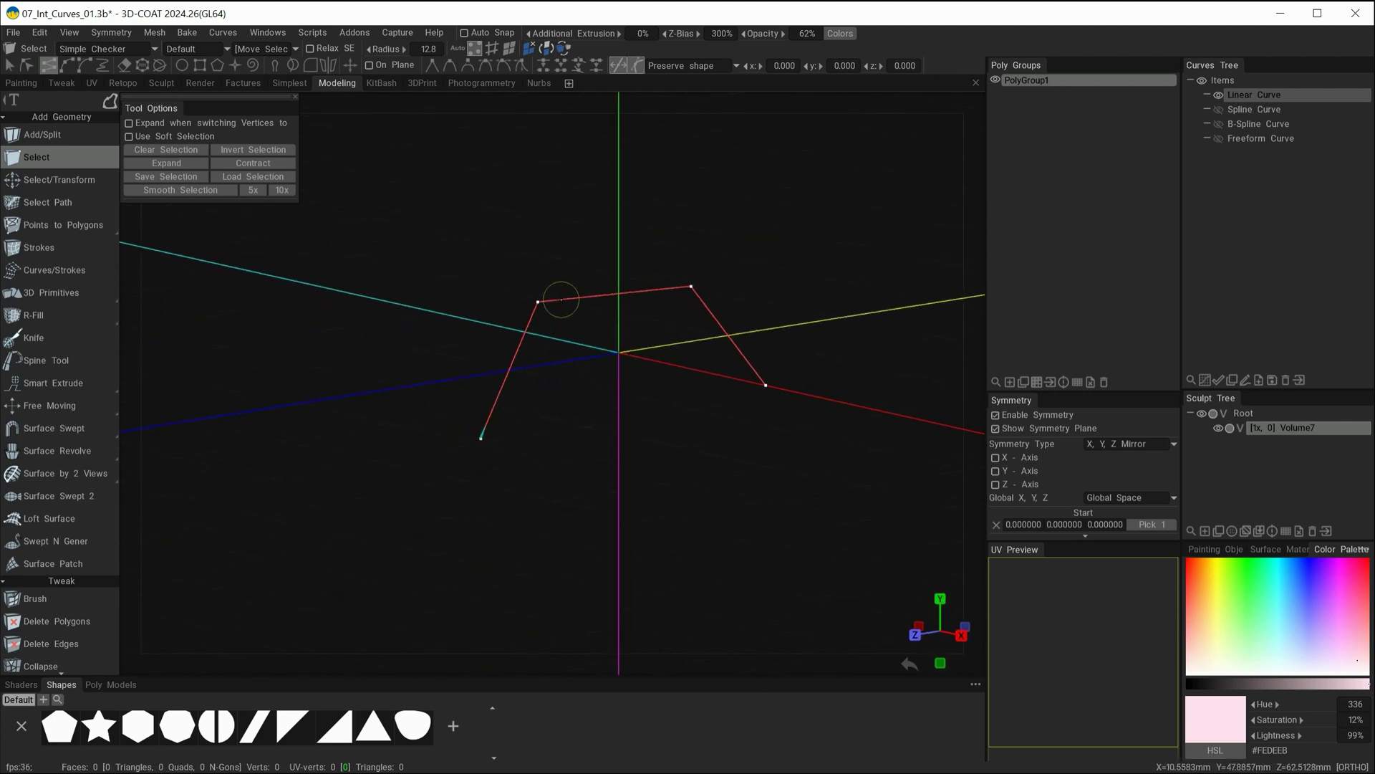
alt+drag(779, 398, 657, 396)
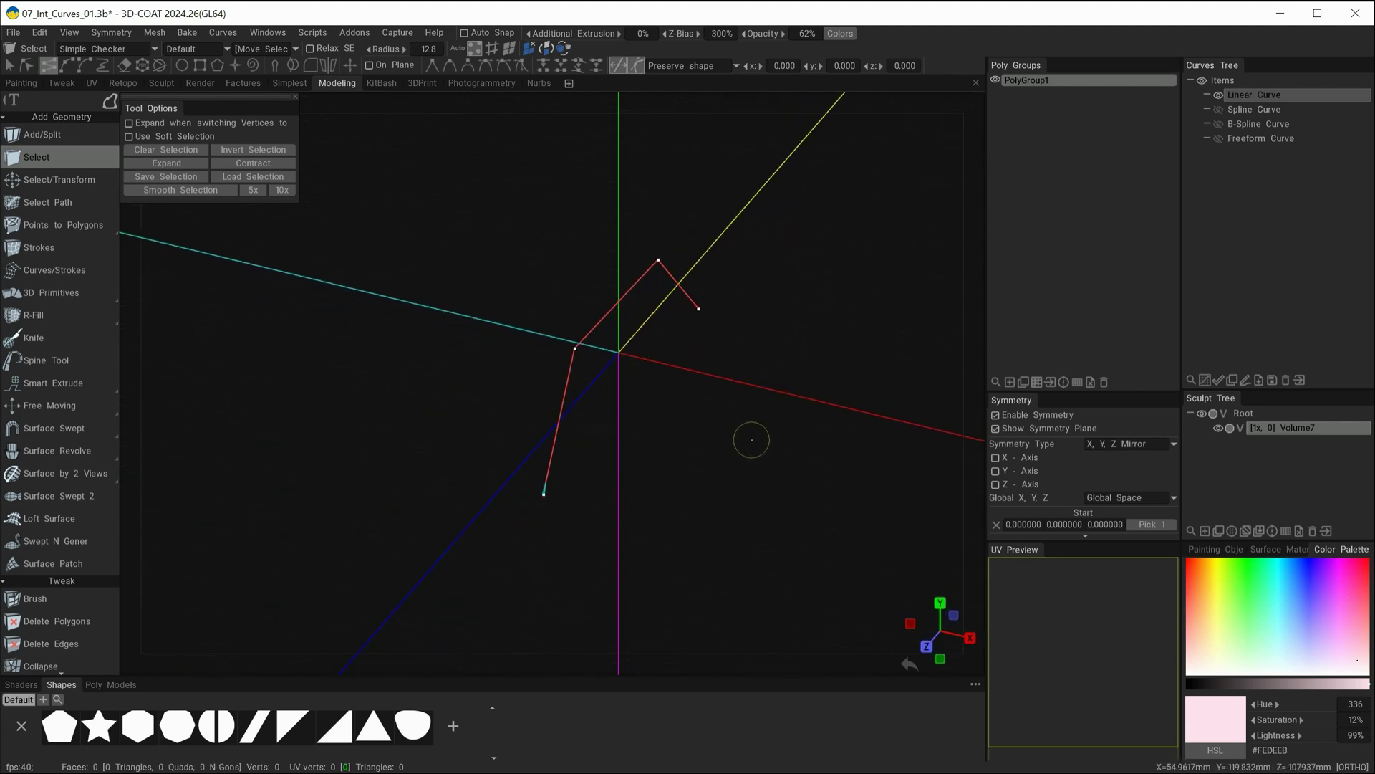
alt+shift+drag(751, 439, 546, 423)
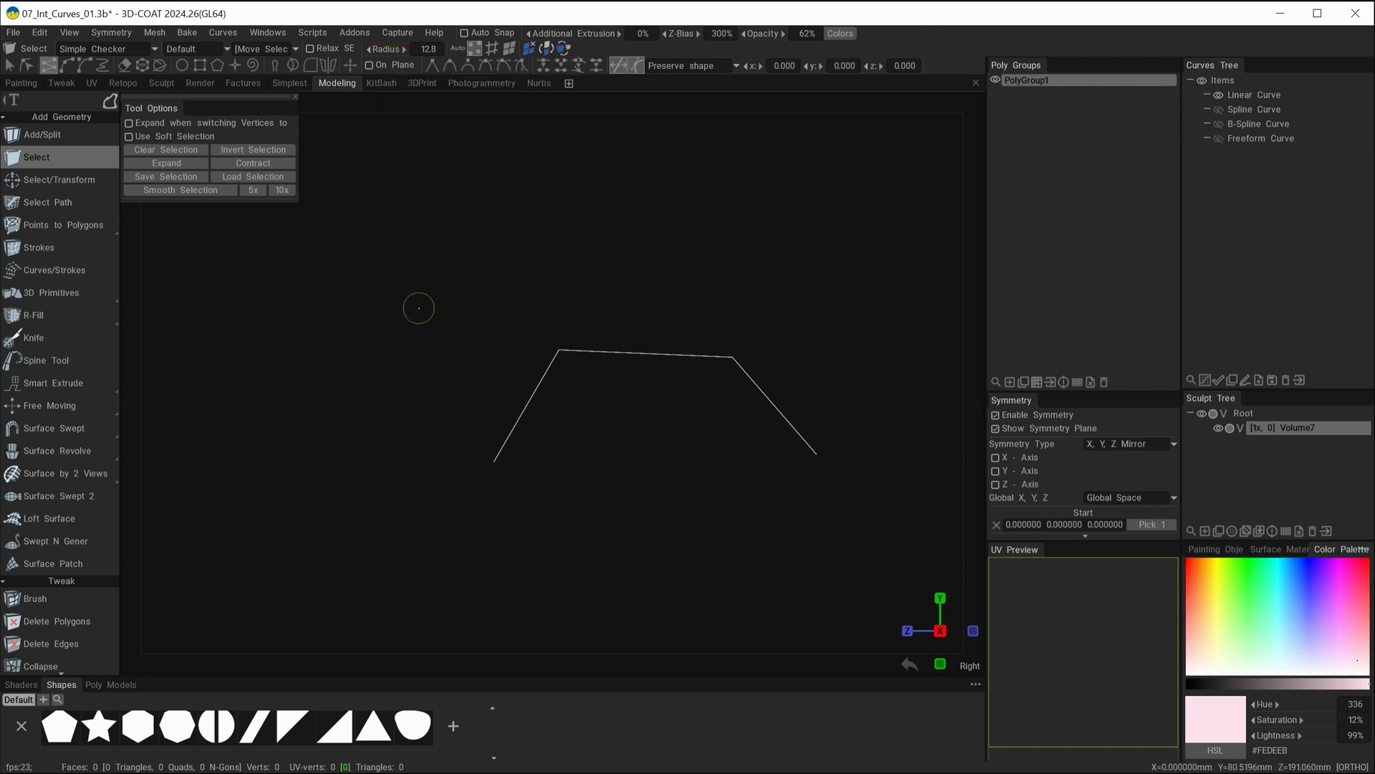
Enable On Plane drawing for the linear curve tool, with the plane's normal set to X and its base reset to 0, 0, 0.
key(alt)
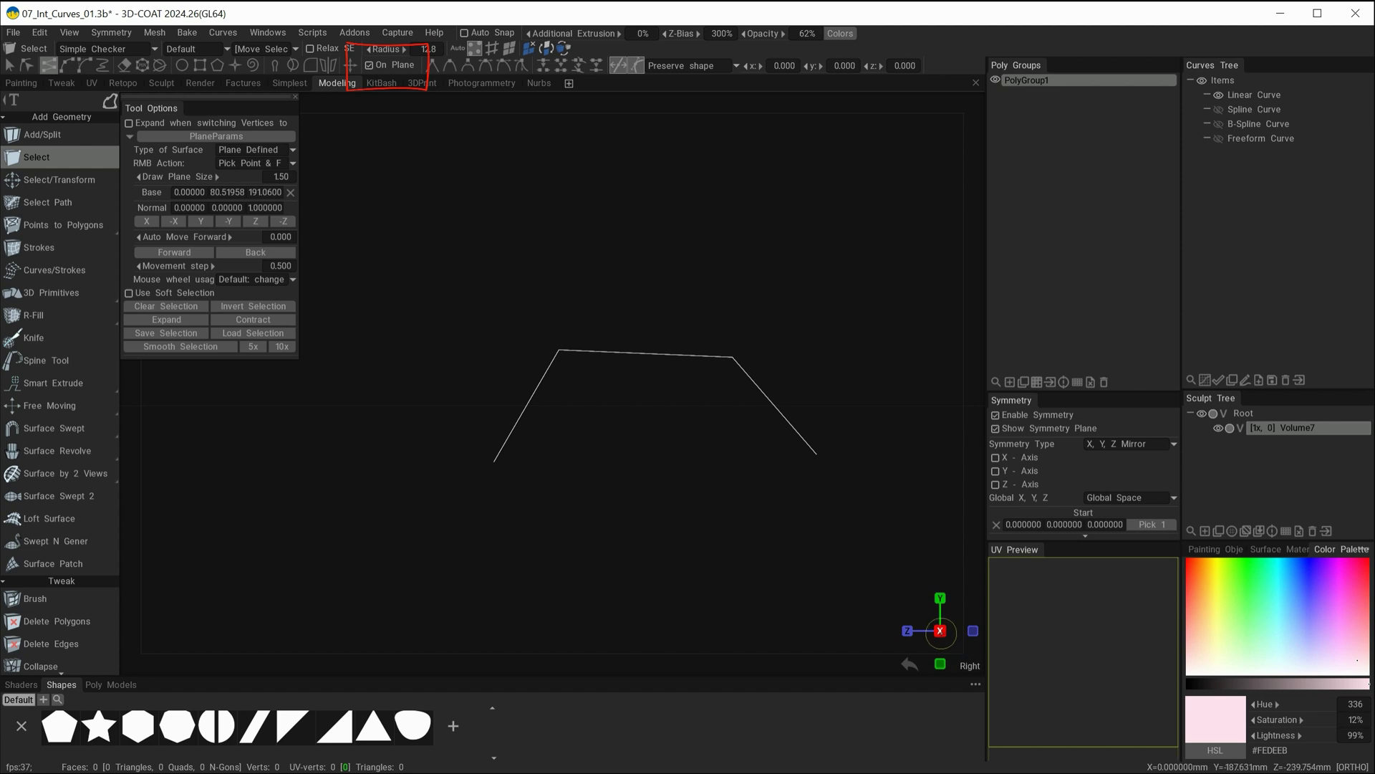
click(149, 223)
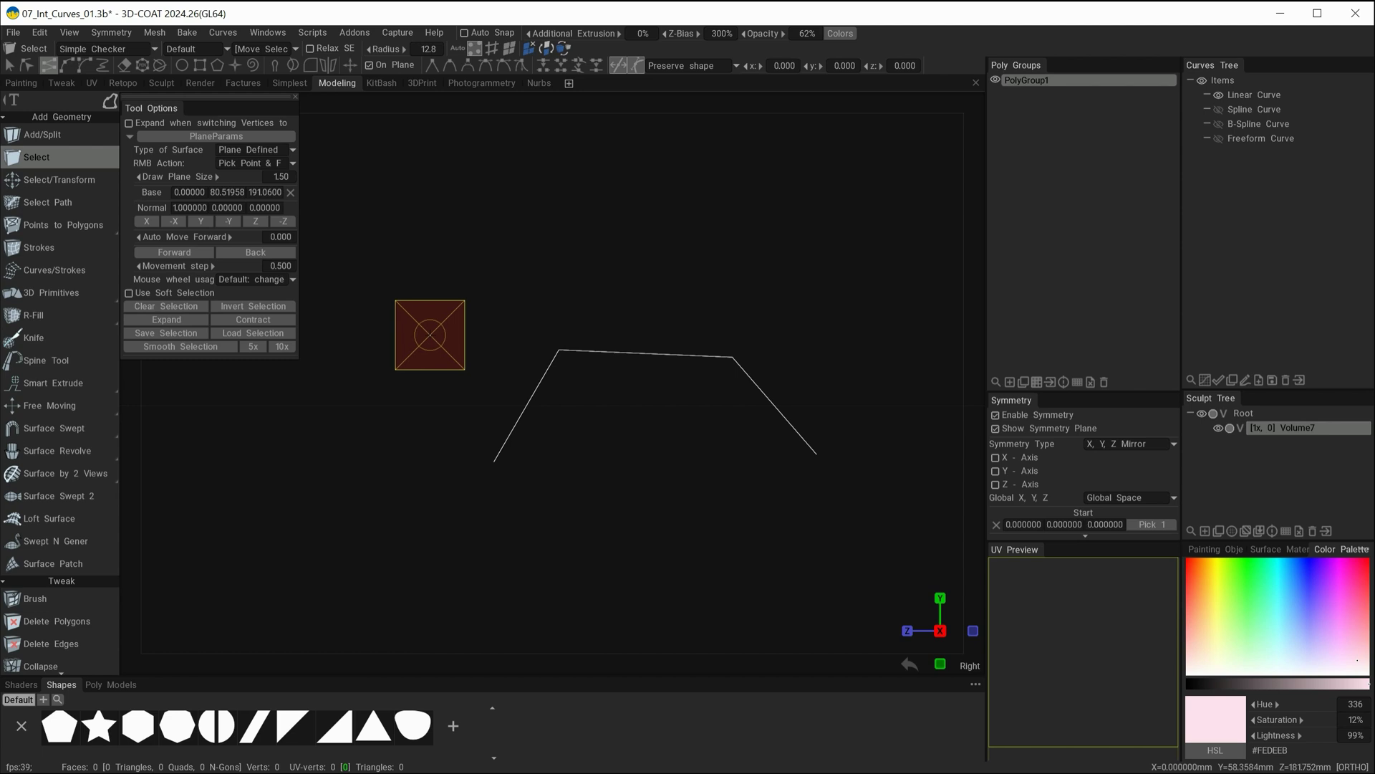
key(space)
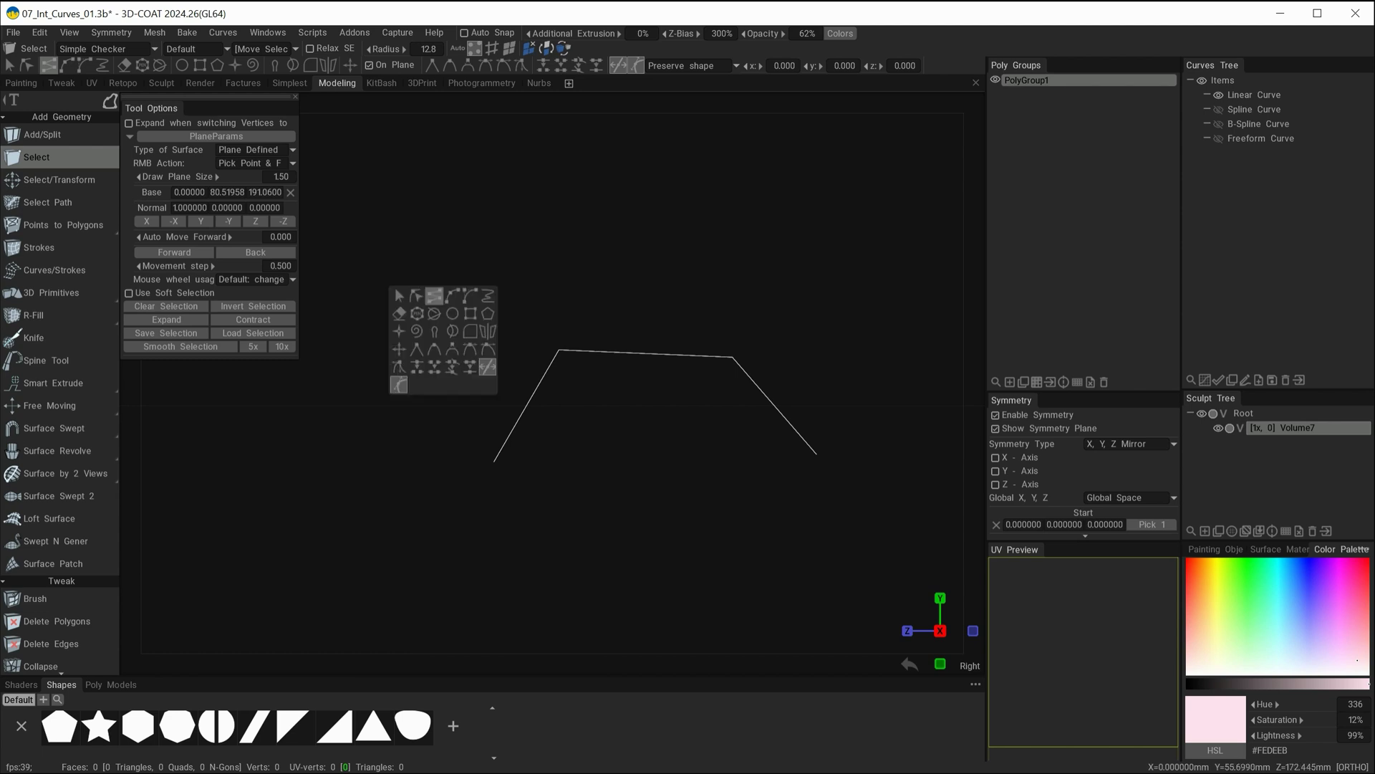
click(434, 298)
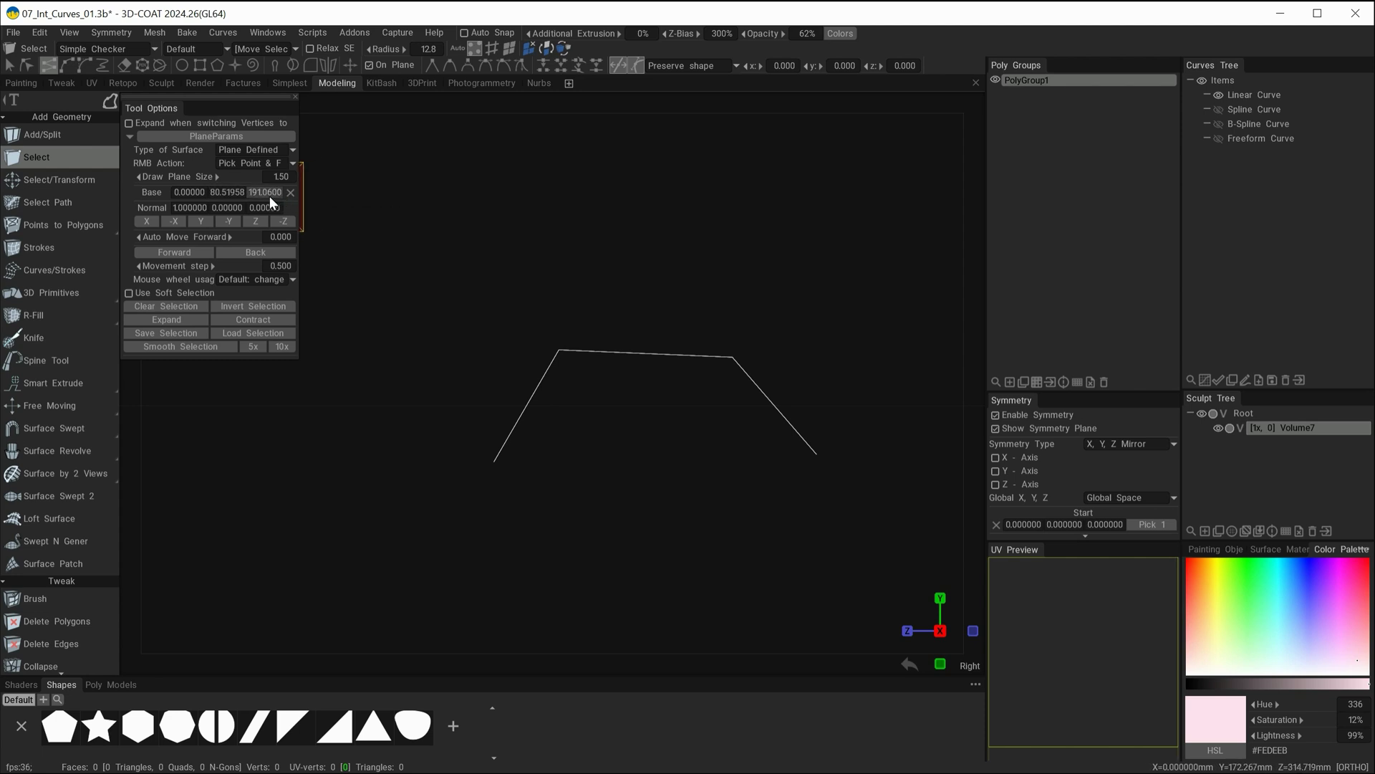
click(291, 192)
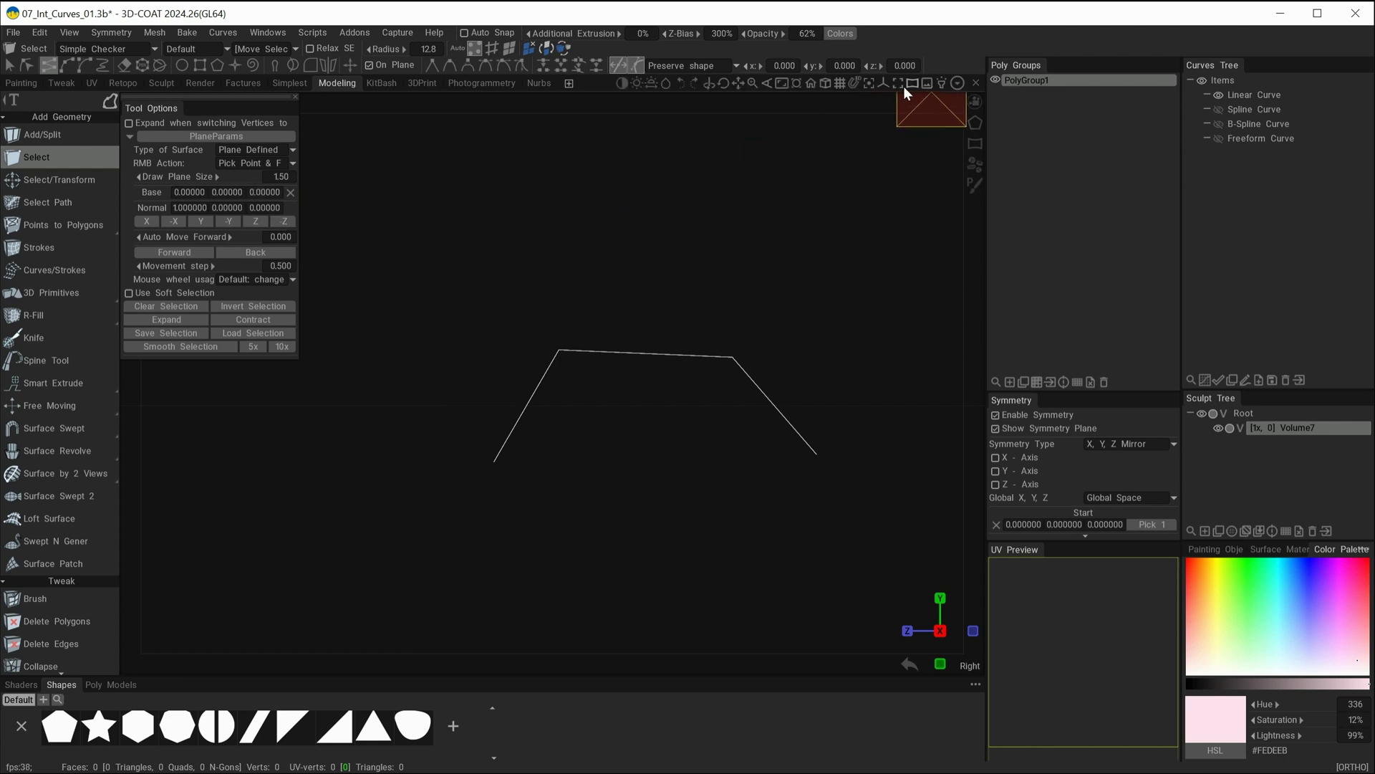
Show the coordinate axes and draw a larger four-point linear curve around the existing one on the X plane.
click(883, 80)
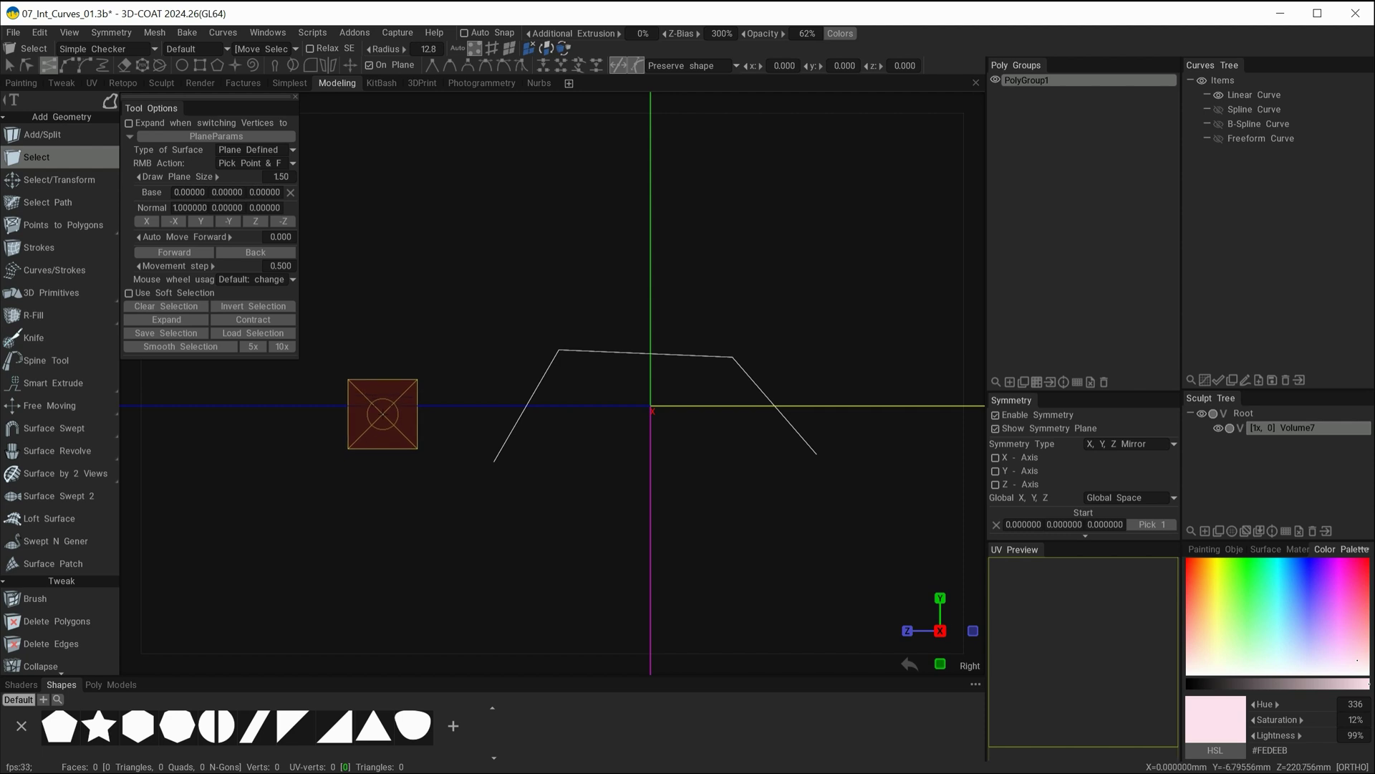
click(387, 427)
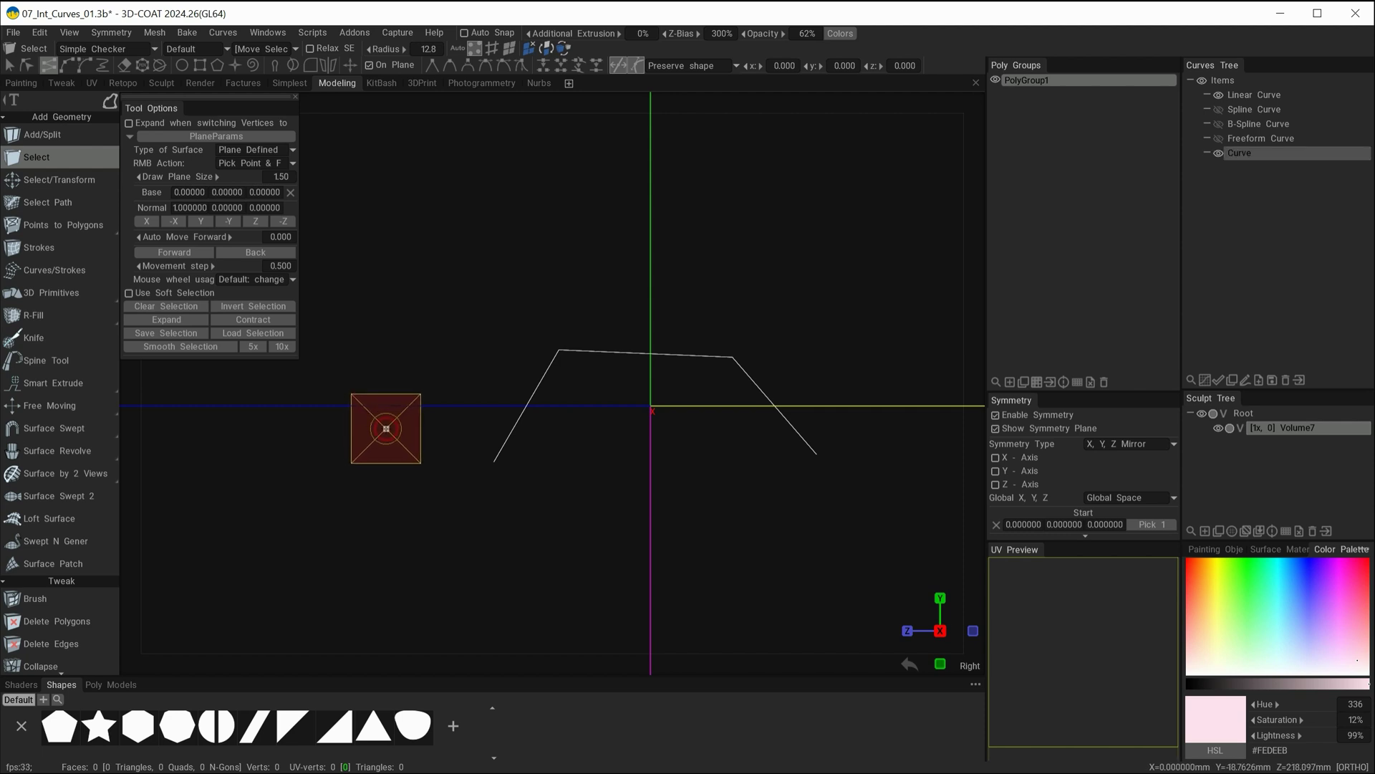
click(504, 254)
click(815, 254)
click(925, 450)
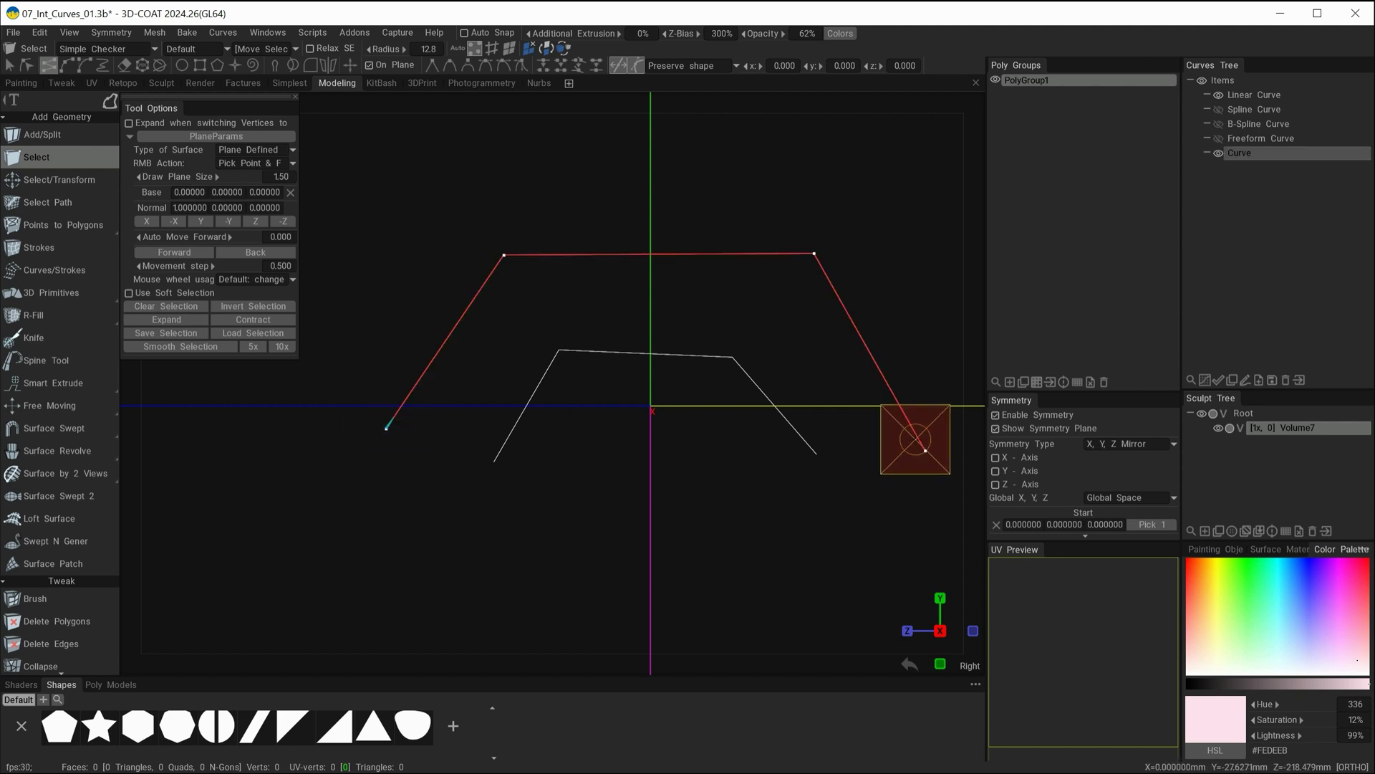
Draw a third, larger four-point linear curve around the other two on the X plane while working in an angled view.
mouse_move(365, 517)
alt+mouse_down()
mouse_move(530, 573)
mouse_move(444, 547)
mouse_move(409, 587)
mouse_move(372, 513)
mouse_move(409, 500)
mouse_move(415, 550)
alt+mouse_up()
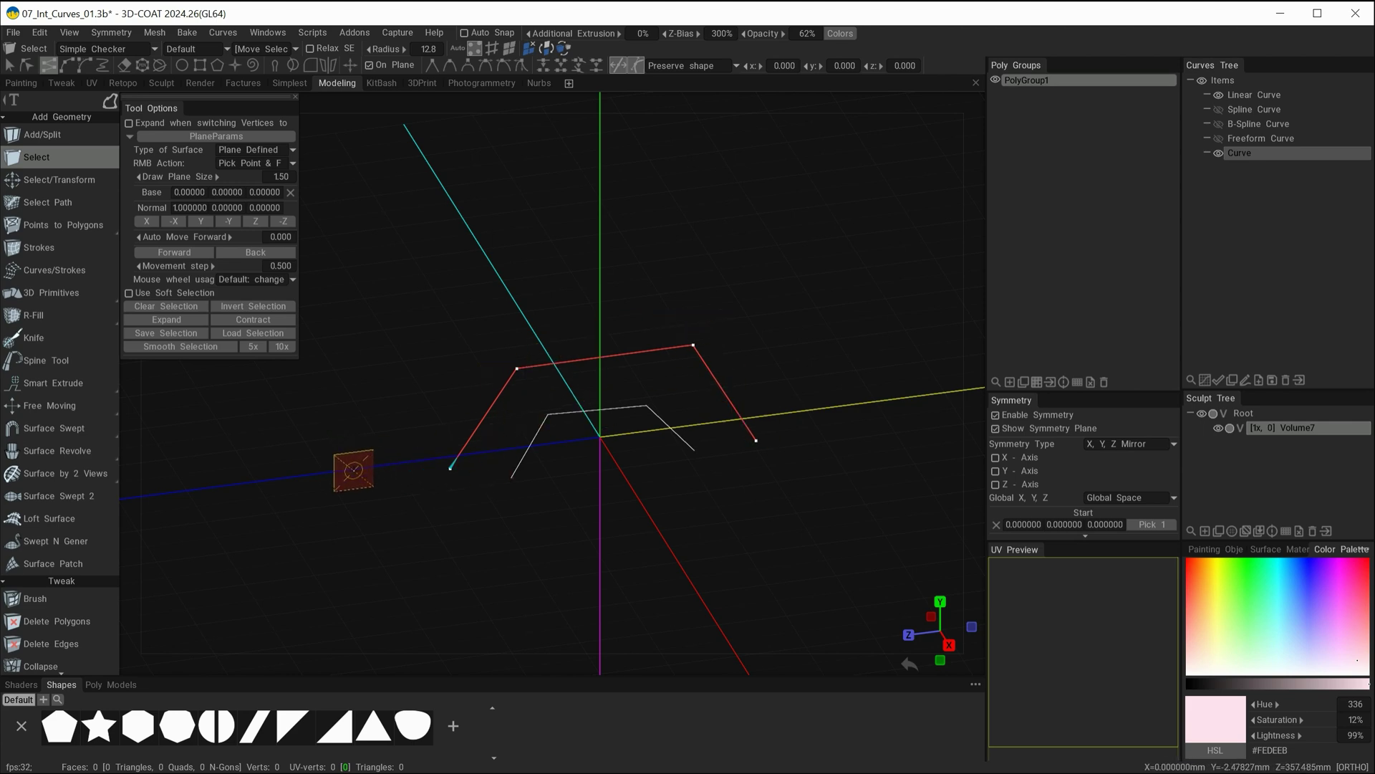
click(371, 468)
click(371, 468)
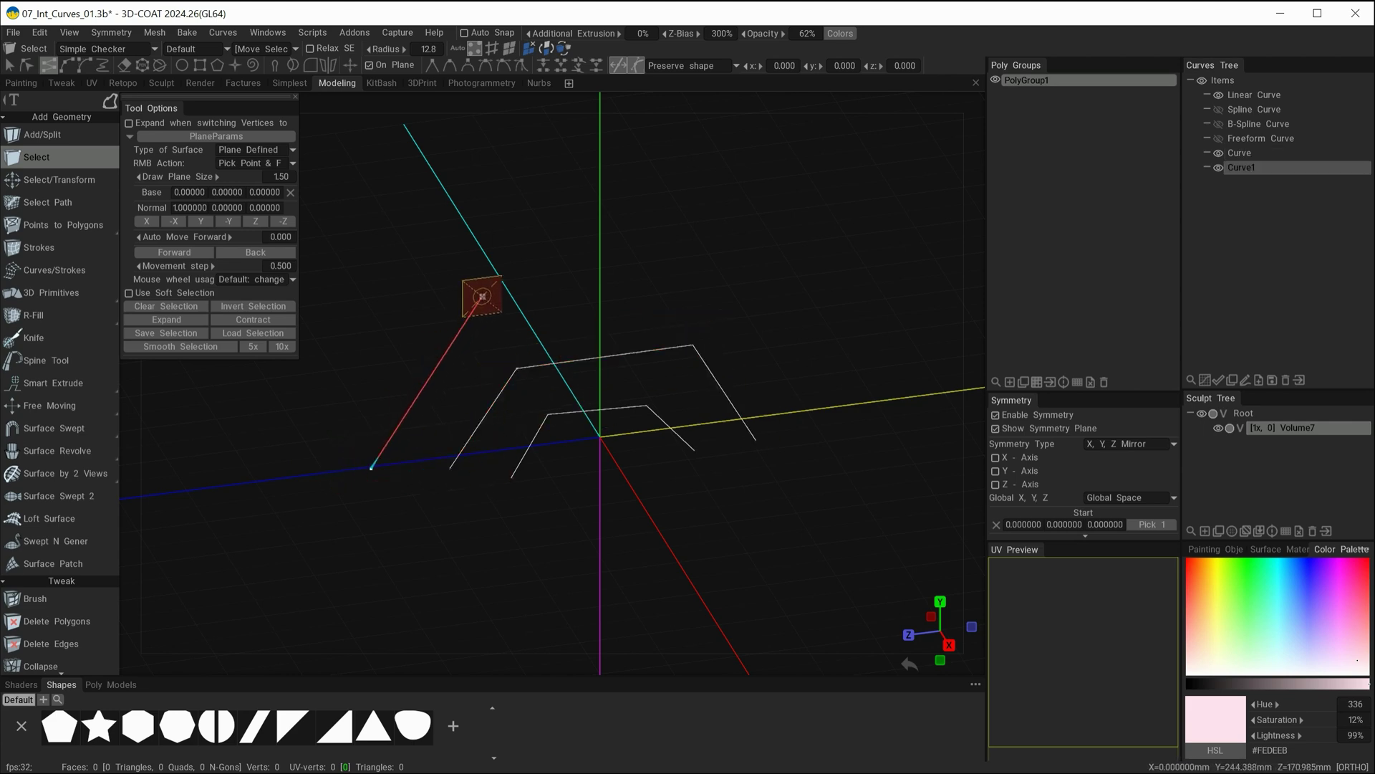
click(478, 305)
click(720, 263)
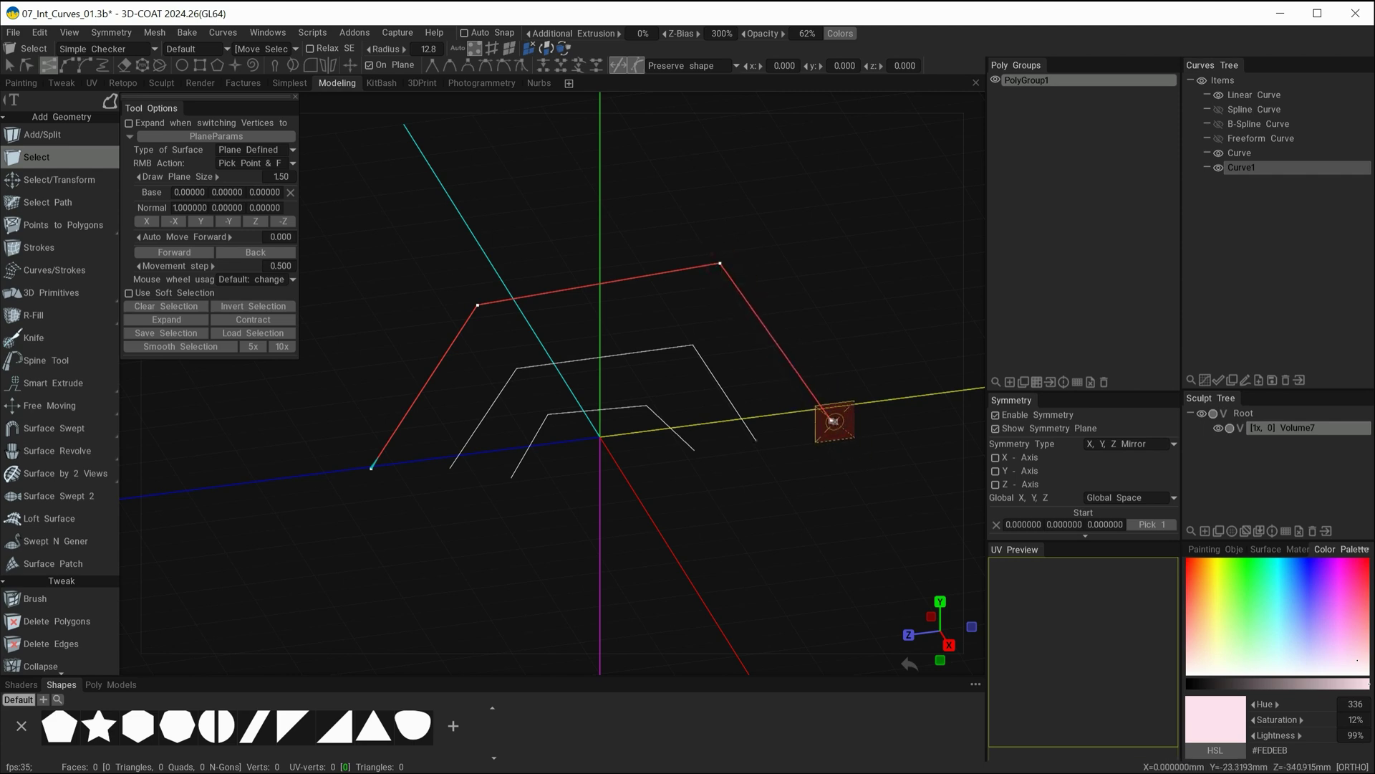
click(829, 416)
Examine the three curves edge-on in the Front view and at an angle, and switch the viewport to perspective projection.
alt+drag(482, 535, 608, 528)
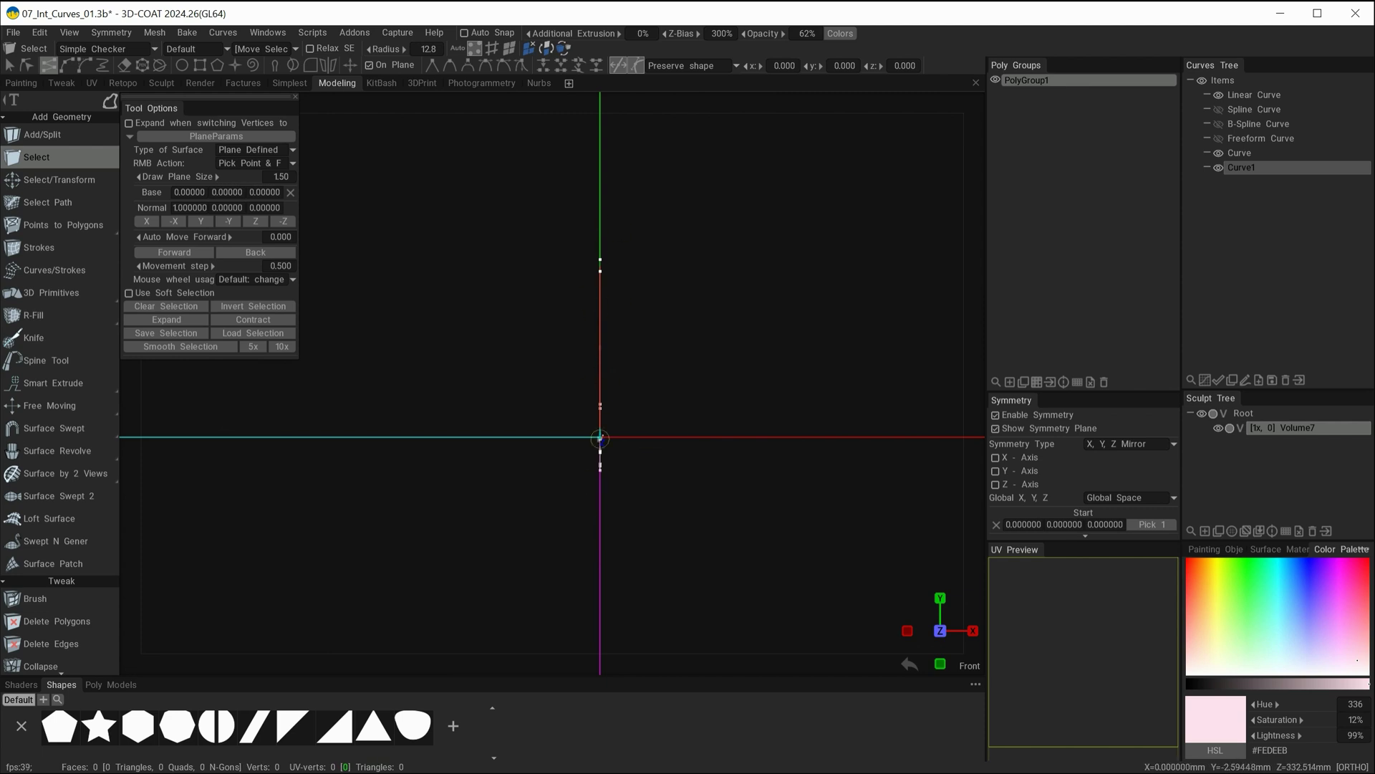
alt+drag(600, 439, 396, 310)
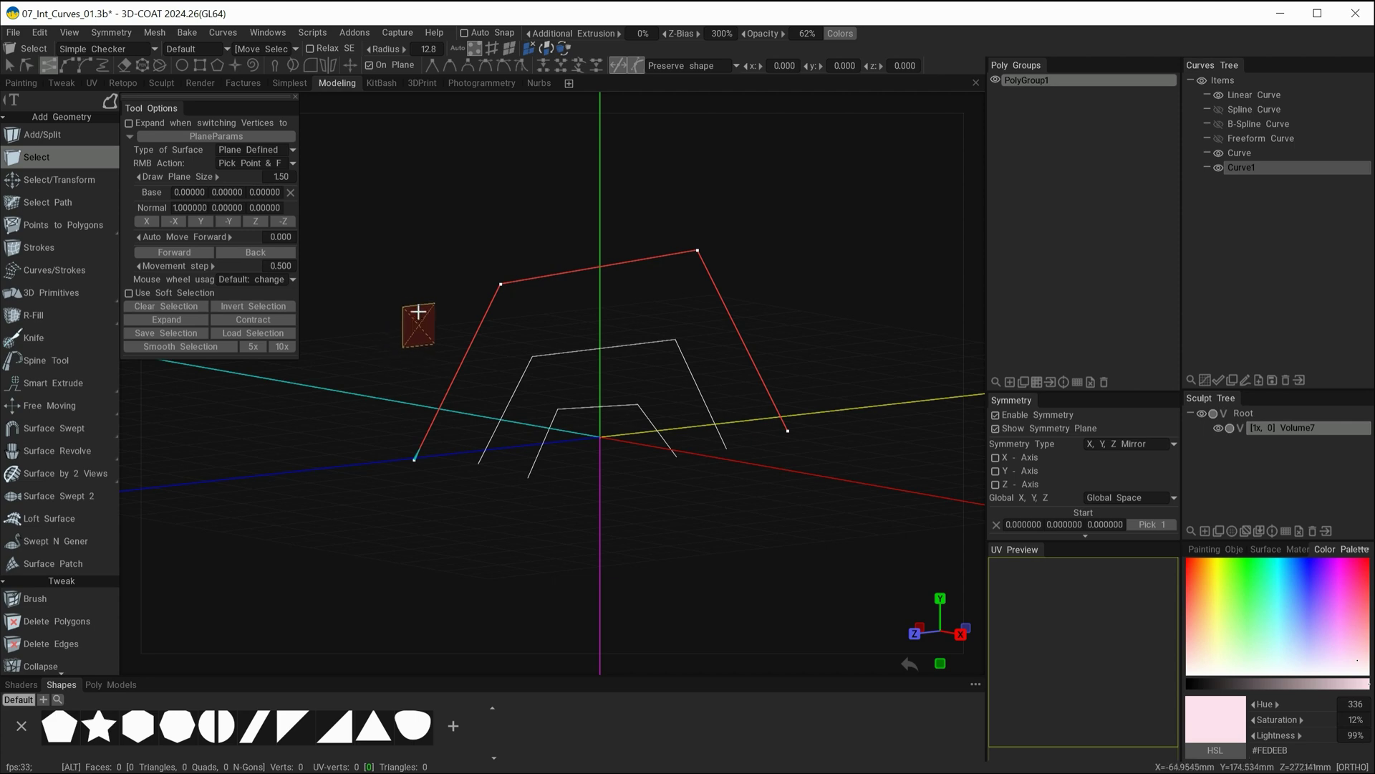
mouse_move(418, 319)
middle_down()
mouse_move(402, 335)
mouse_move(478, 228)
middle_up()
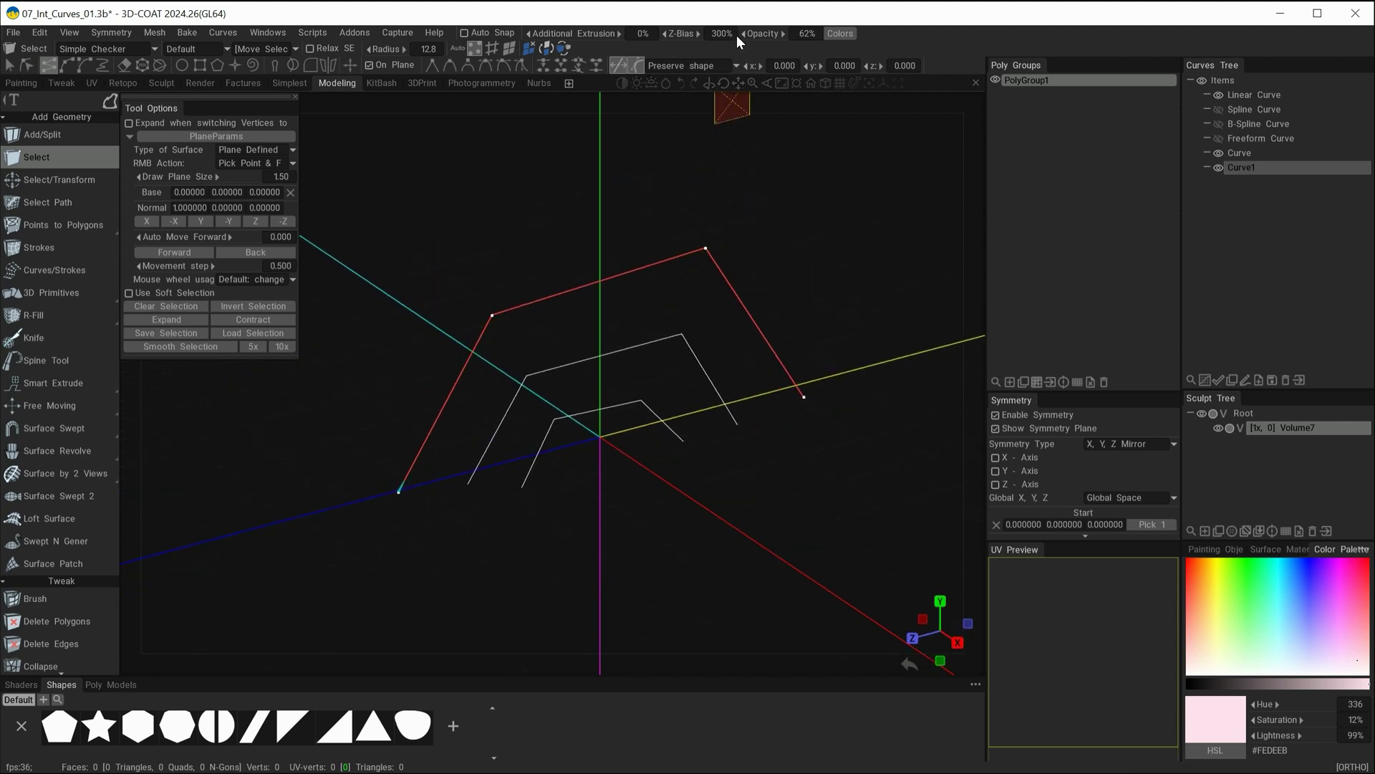
click(825, 83)
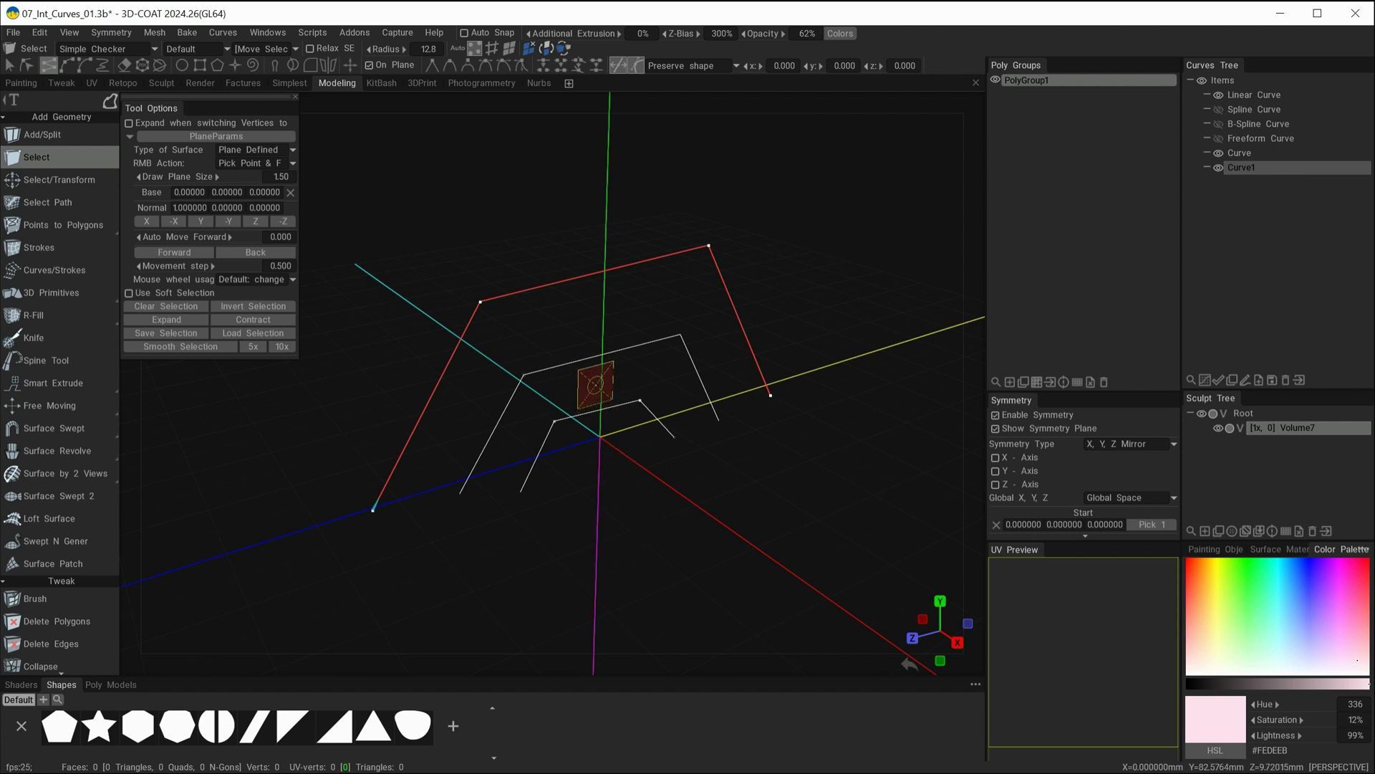
key(space)
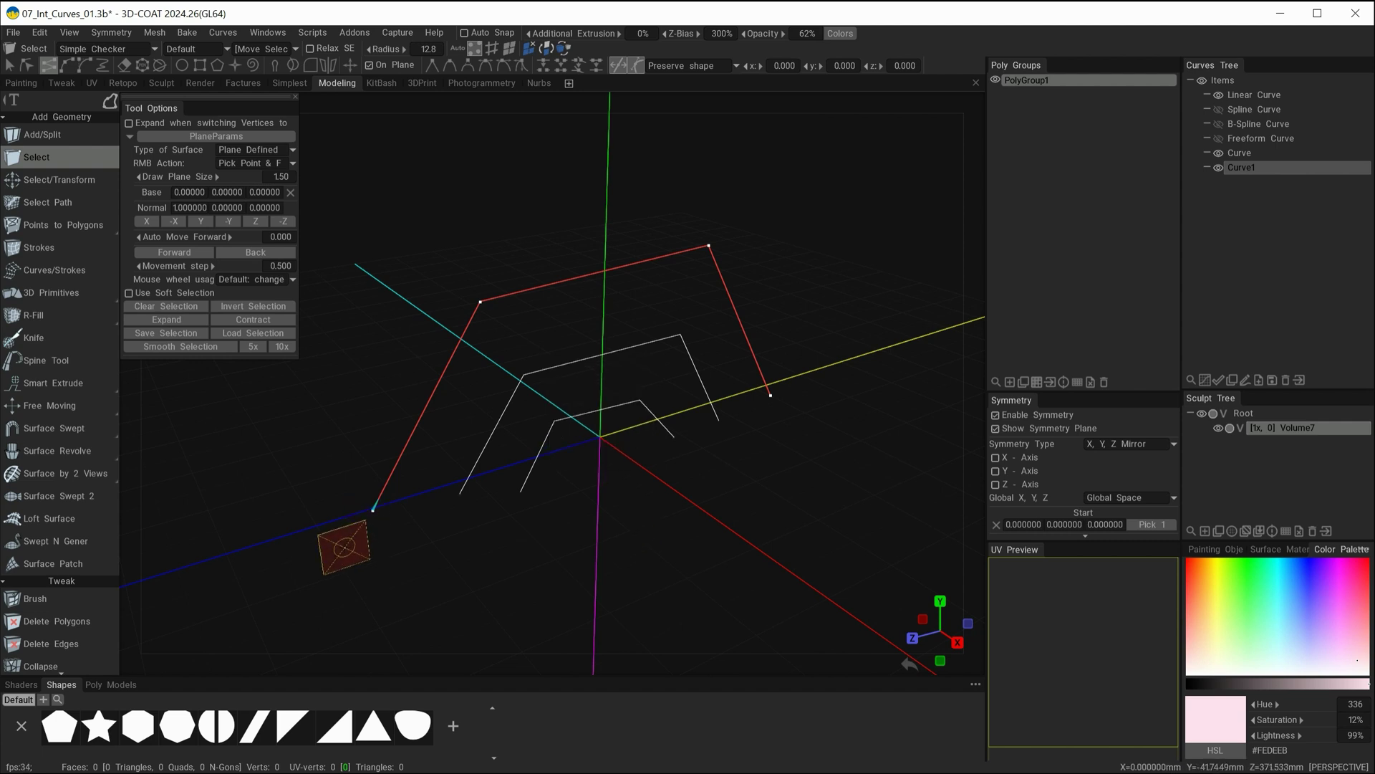